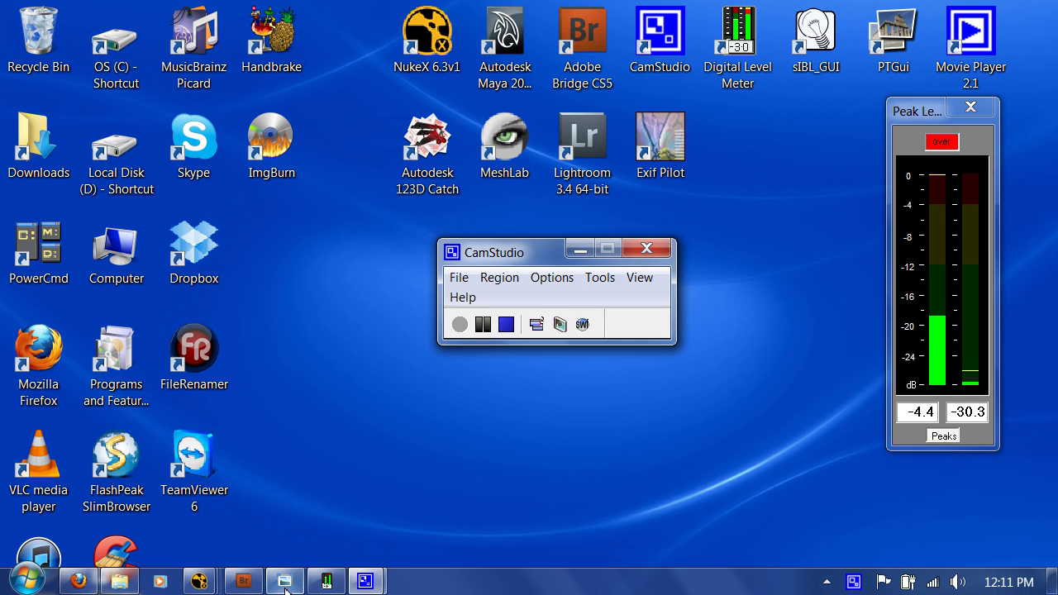
Look through the folder of film-set and studio lighting photos in Windows Photo Viewer, from DSC_3275 back around to it.
left_click(285, 588)
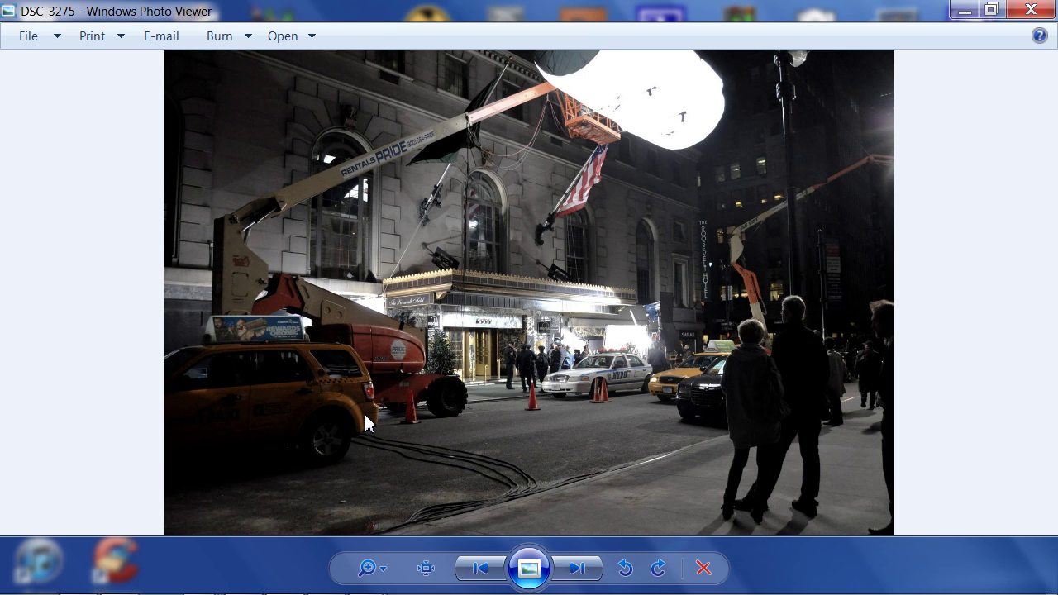
key("Right")
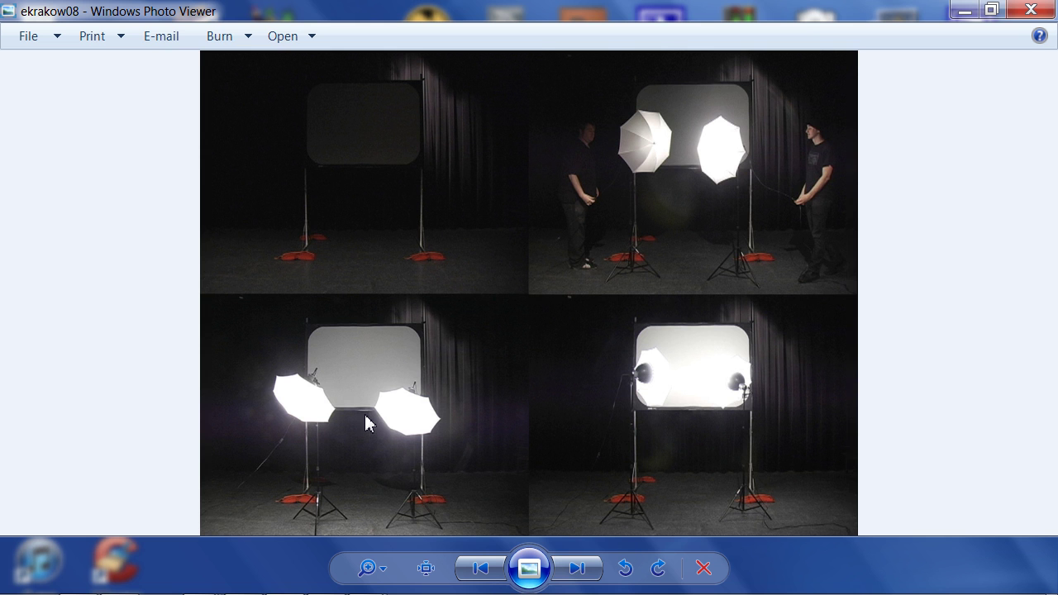
key("Right")
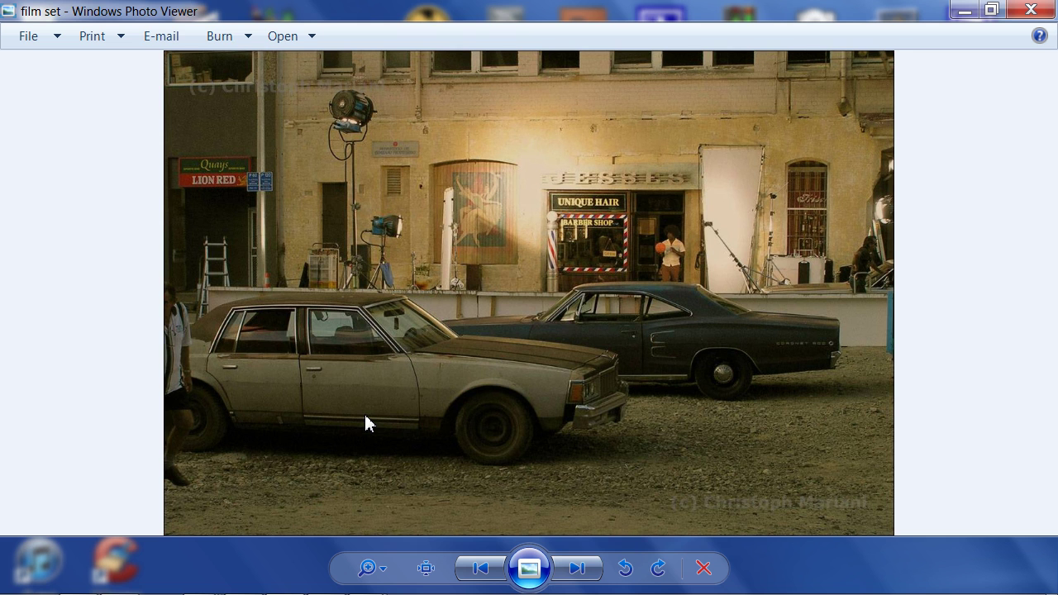
key("Right")
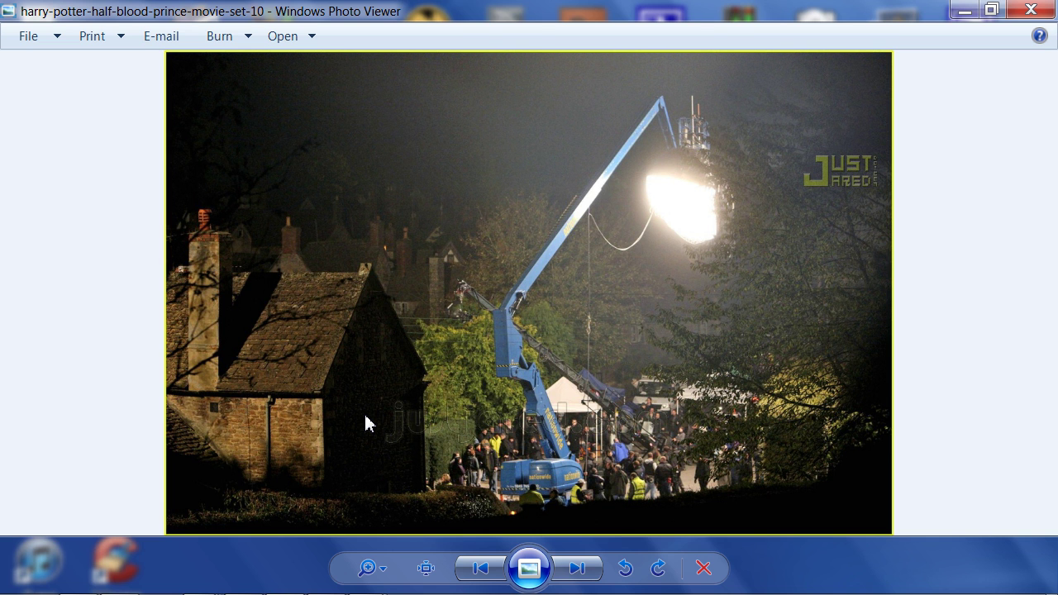
key("Right")
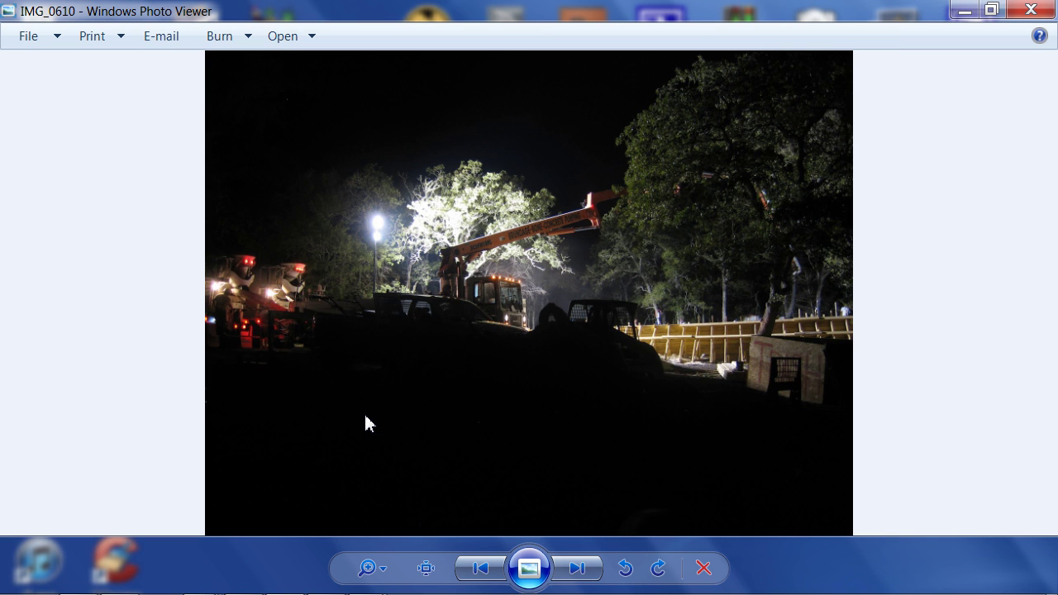
key("Right")
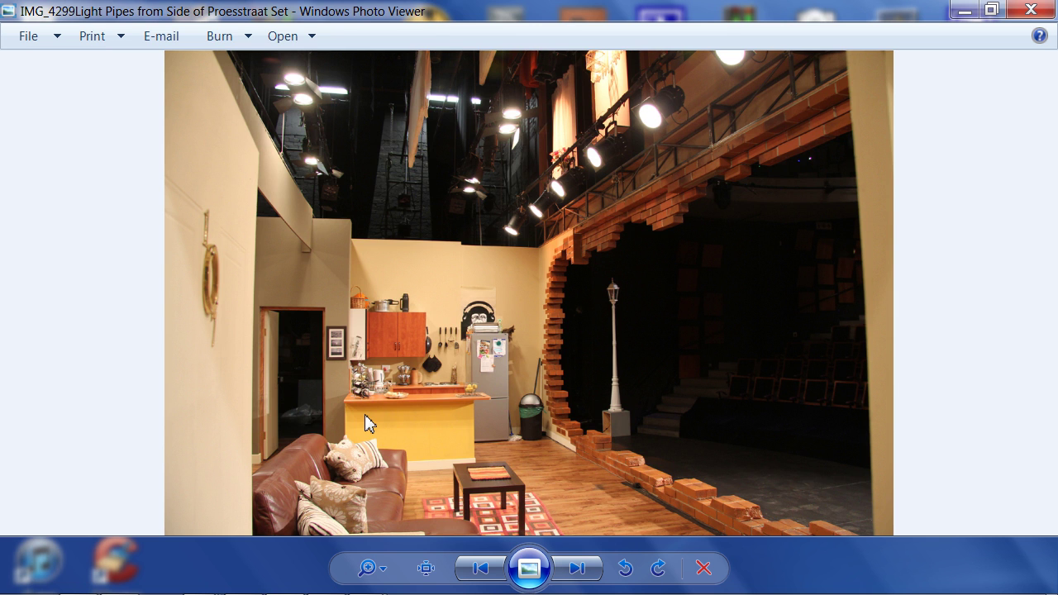
key("Right")
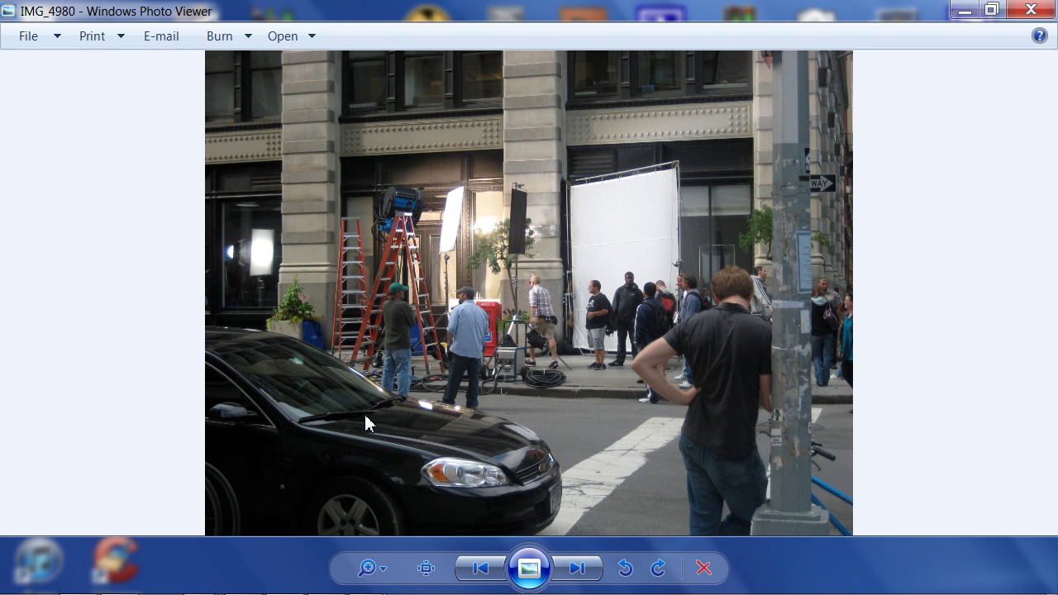
key("Right")
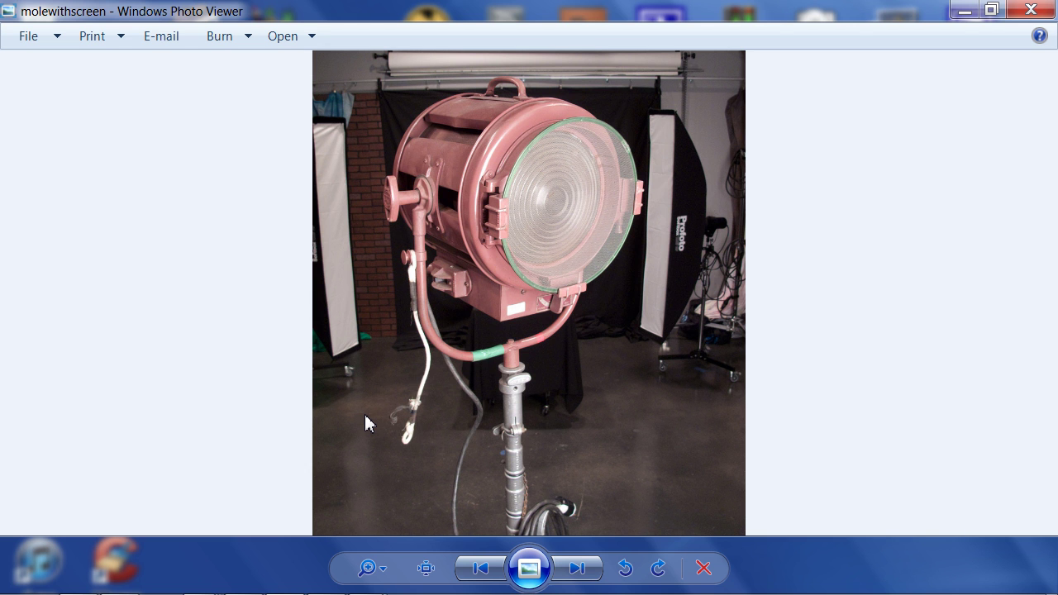
key("Right")
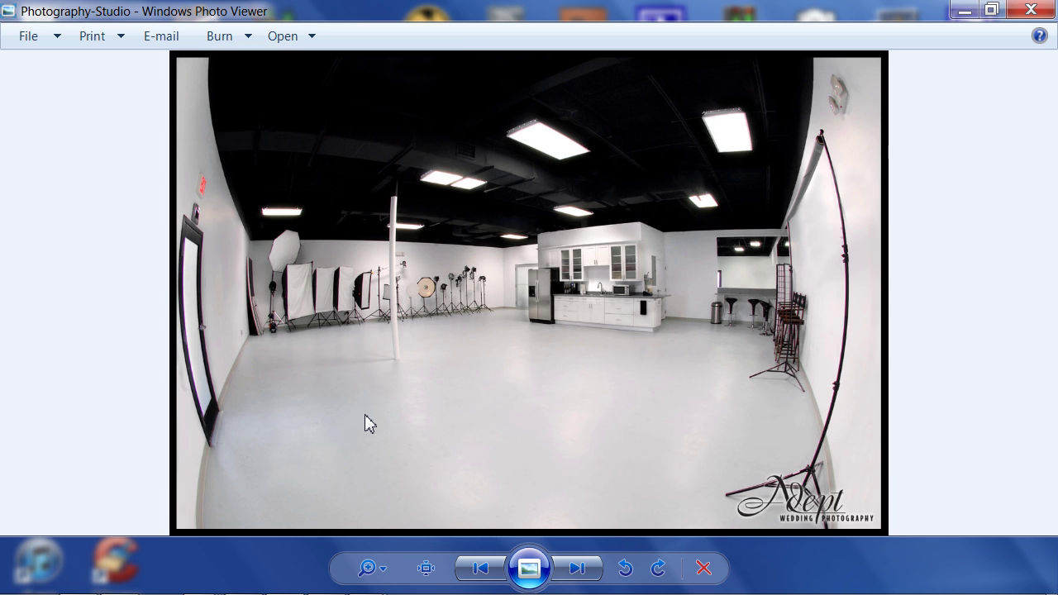
key("Right")
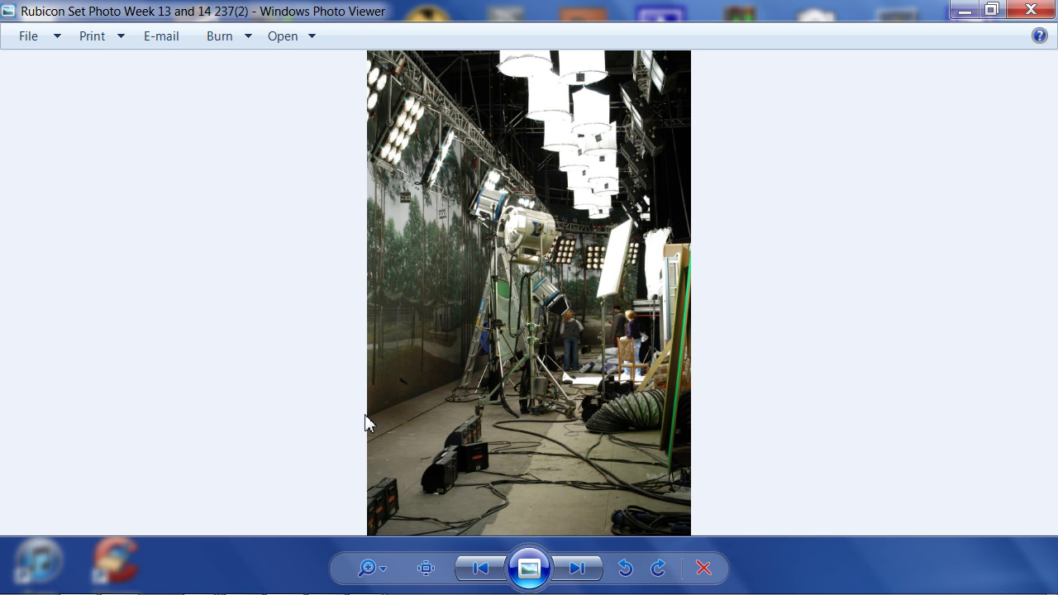
key("Right")
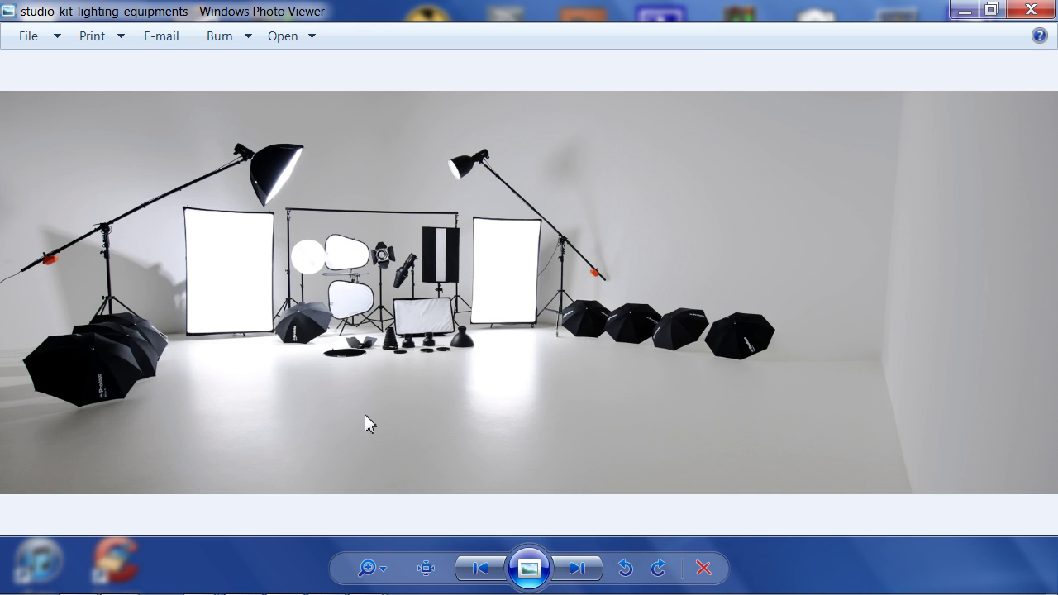
key("Right")
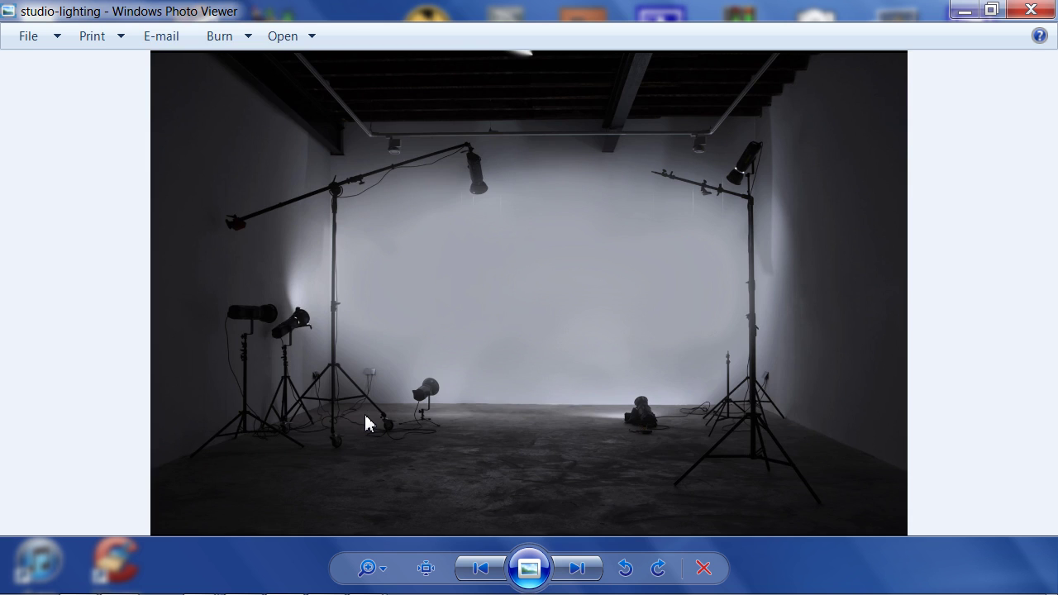
key("Right")
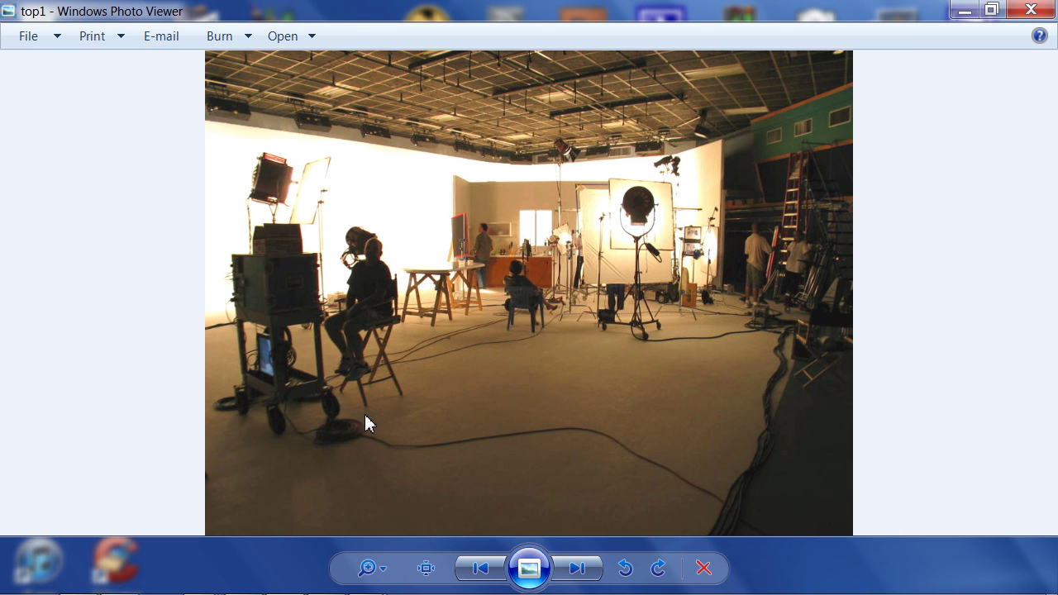
key("Right")
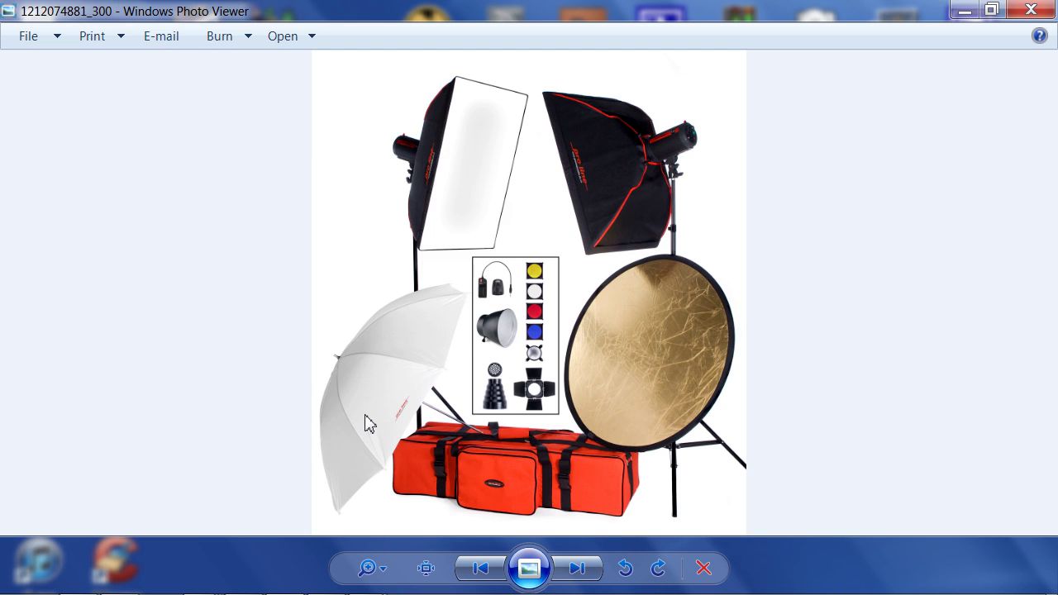
key("Right")
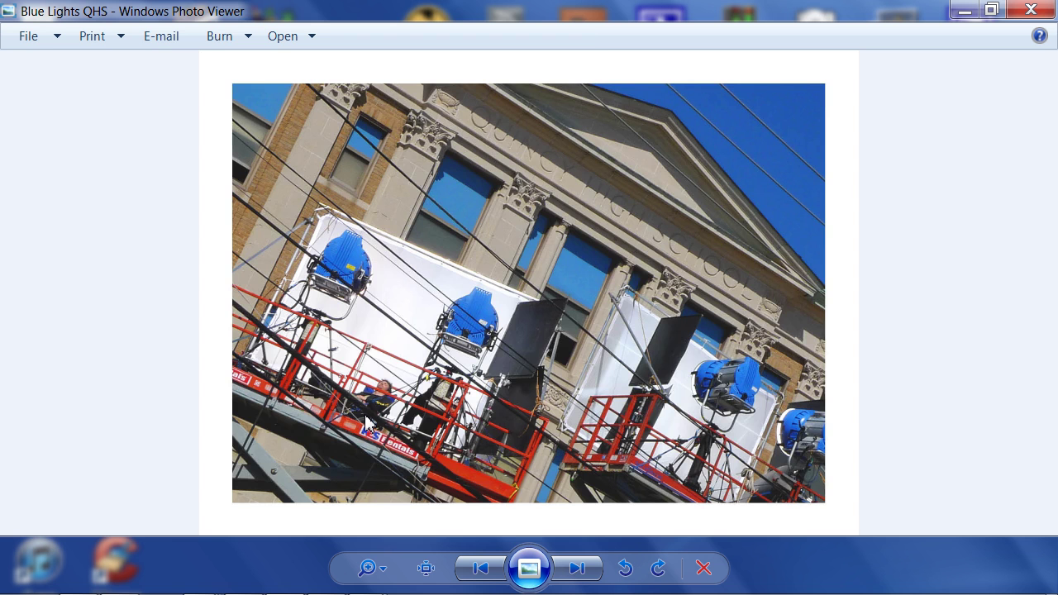
key("Right")
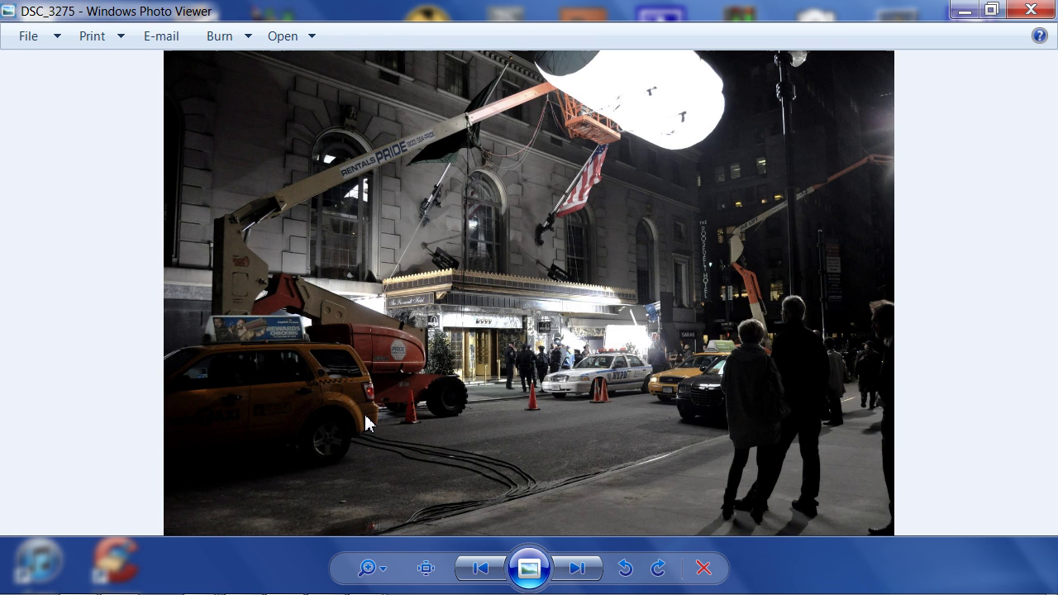
left_click(970, 10)
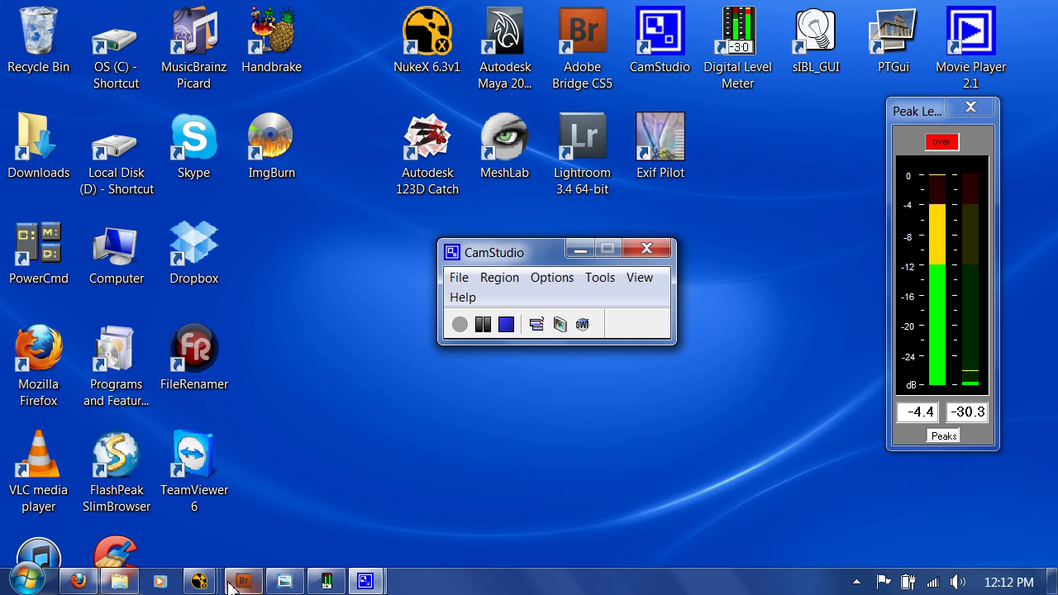
Switch to the 10_lightExtract_v01.nk script in NukeX, fit the panorama in the viewer and reset the viewer gain to 1.
mouse_move(199, 581)
left_click(555, 490)
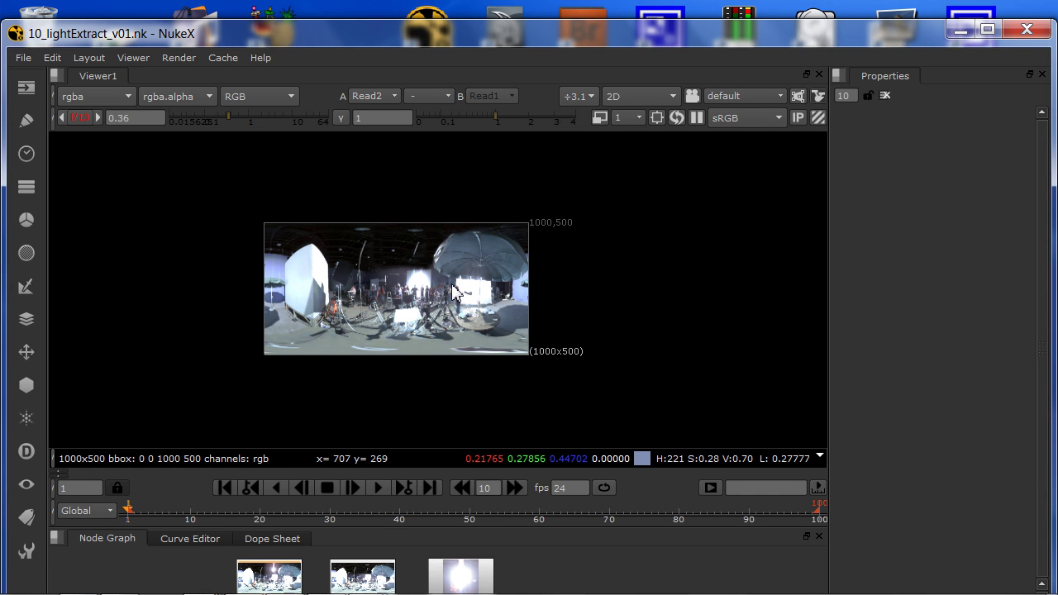
key("f")
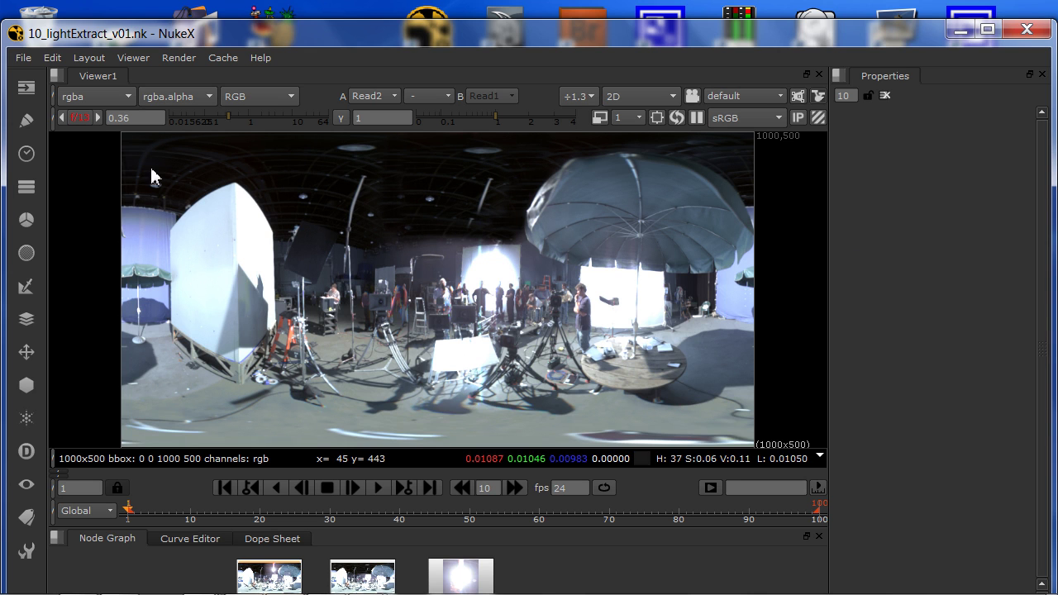
left_click(74, 117)
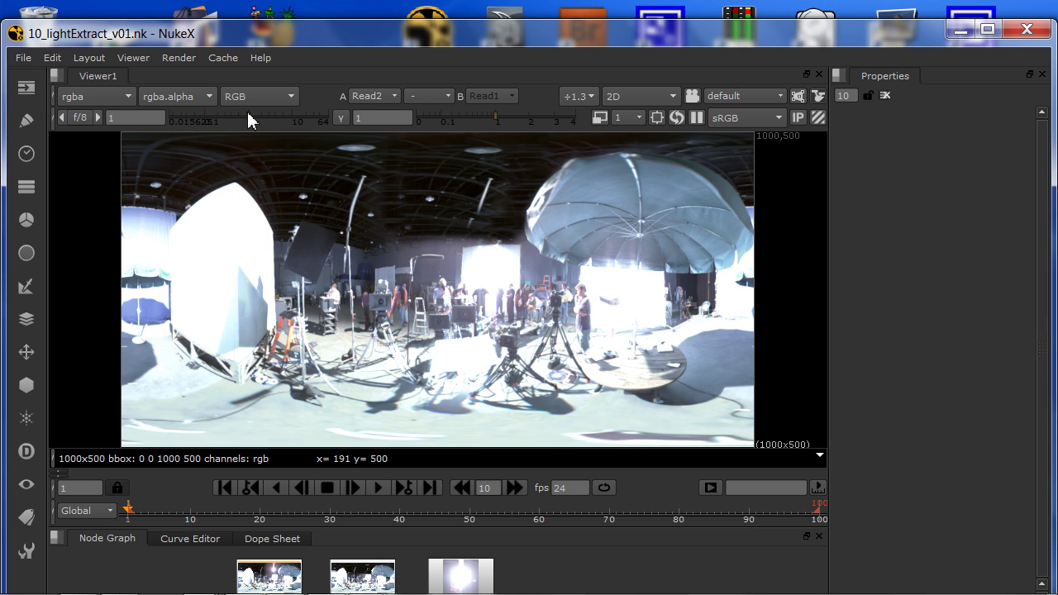
Display the Read1 panorama with the viewer gain lowered to 0.045 and examine the pixel values of the bright overhead light.
left_click_drag(248, 113, 204, 113)
key("1")
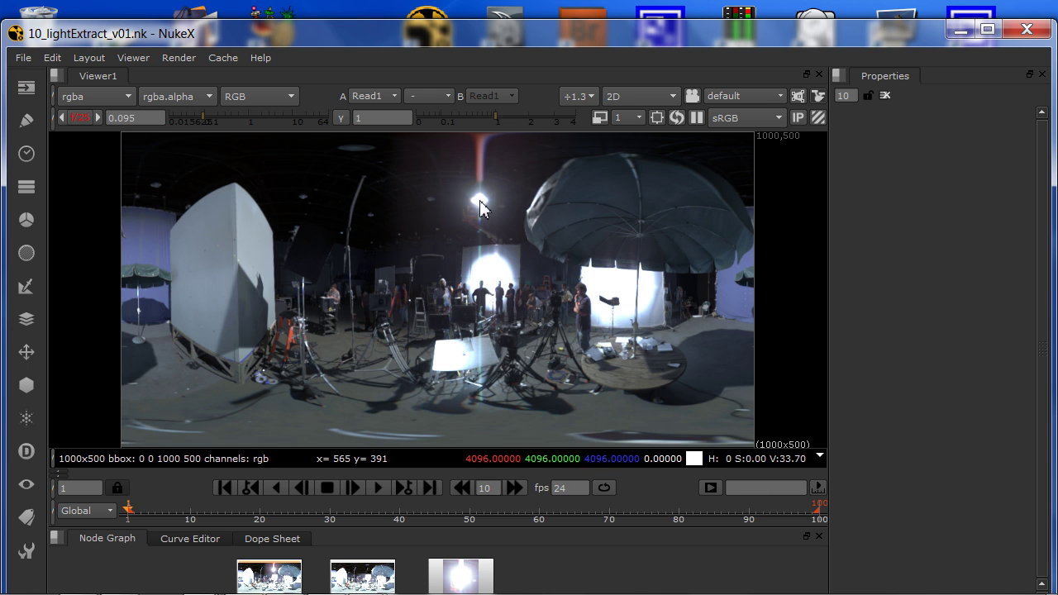
left_click_drag(198, 115, 189, 118)
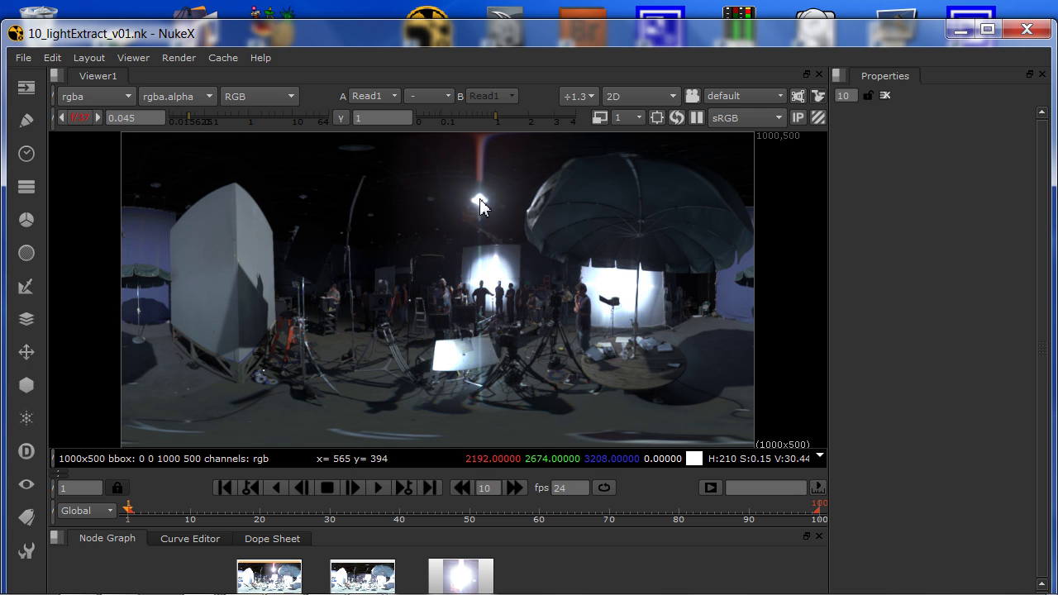
Reset the viewer gain to 1 and compare the Read1 panorama with the Read2 version that has the overhead light removed.
left_click(83, 118)
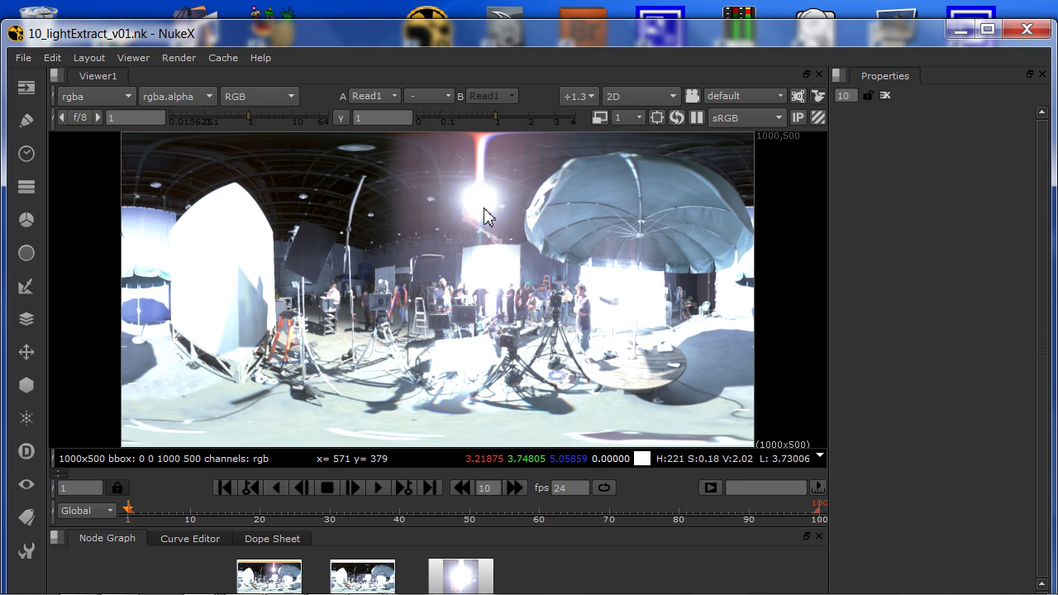
key("2")
key("1")
key("2")
key("1")
key("2")
key("1")
key("2")
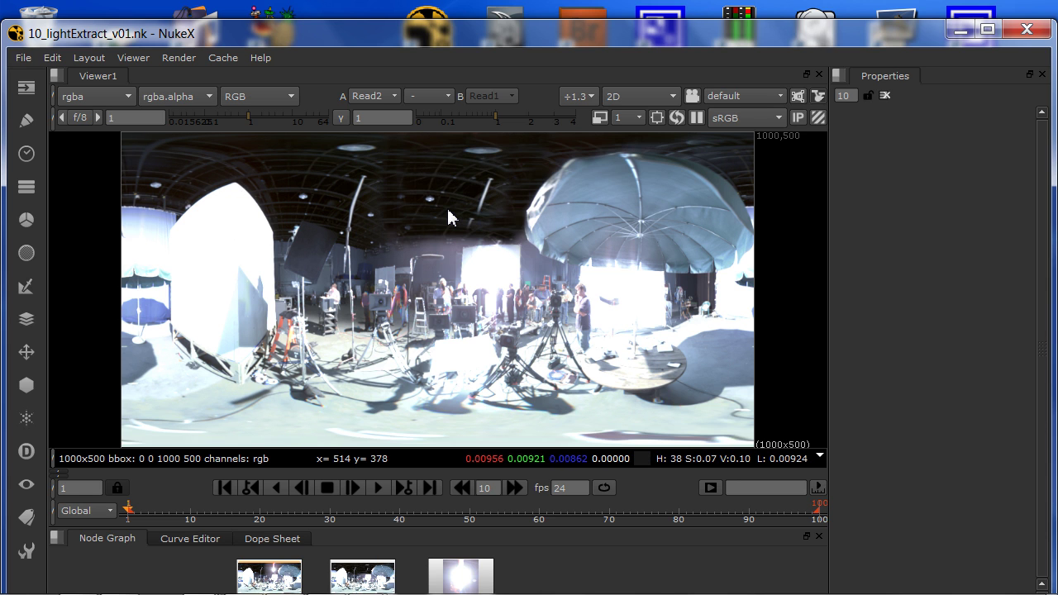
key("1")
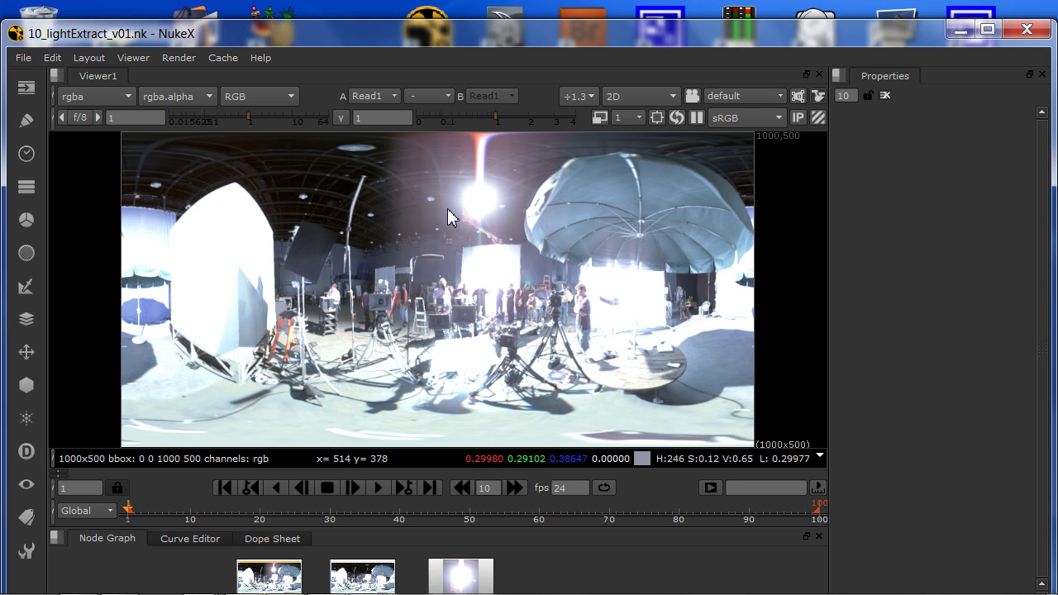
key("2")
key("1")
key("2")
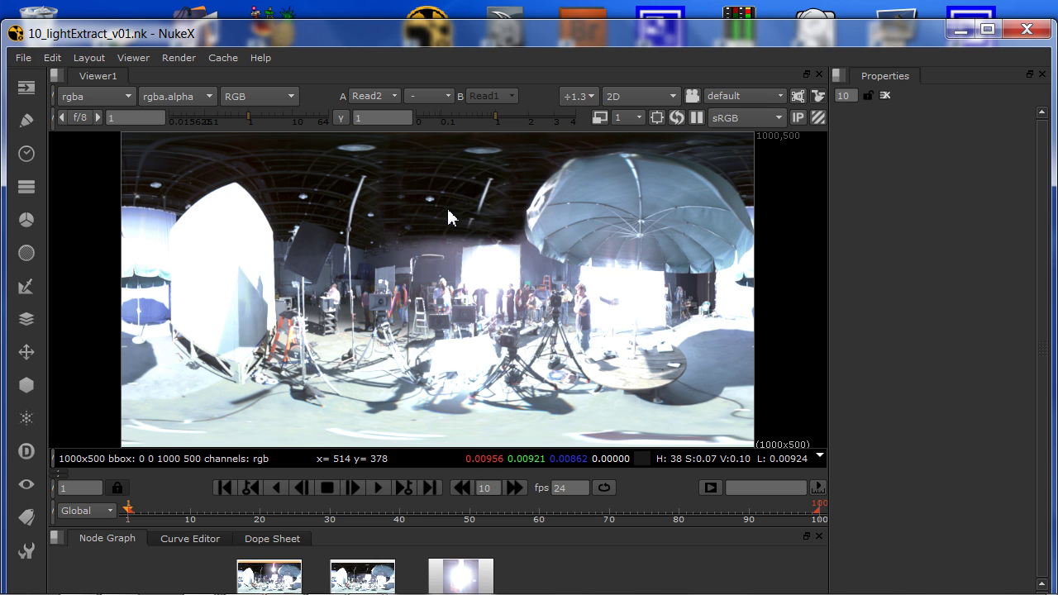
key("1")
key("2")
Examine the extracted light crop in Read3 at a viewer gain of 0.019 and back at 1, comparing it with the panorama.
key("3")
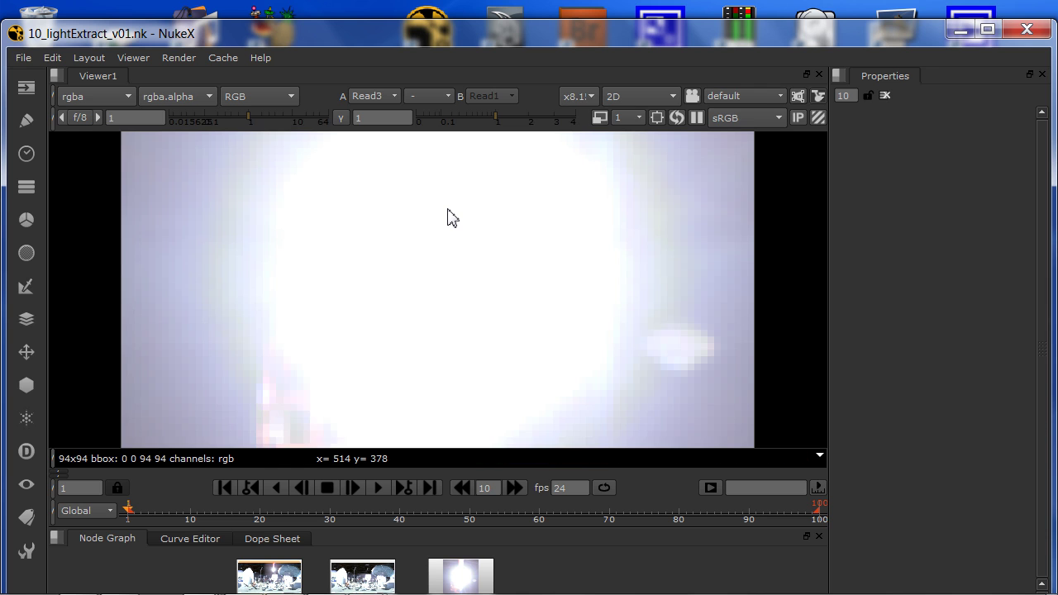
scroll(448, 217, "down", 5)
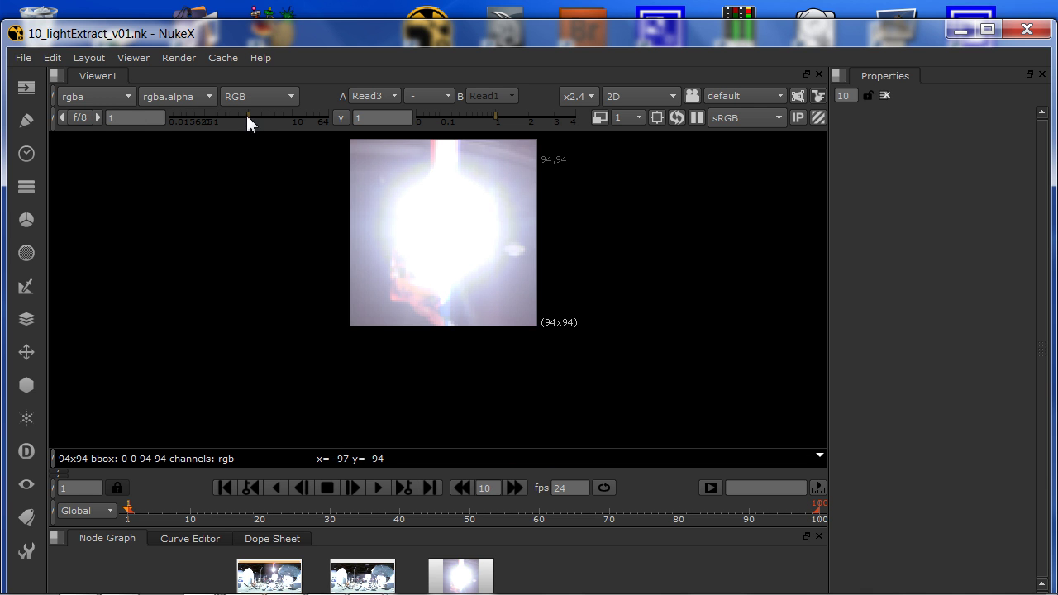
left_click_drag(247, 116, 172, 123)
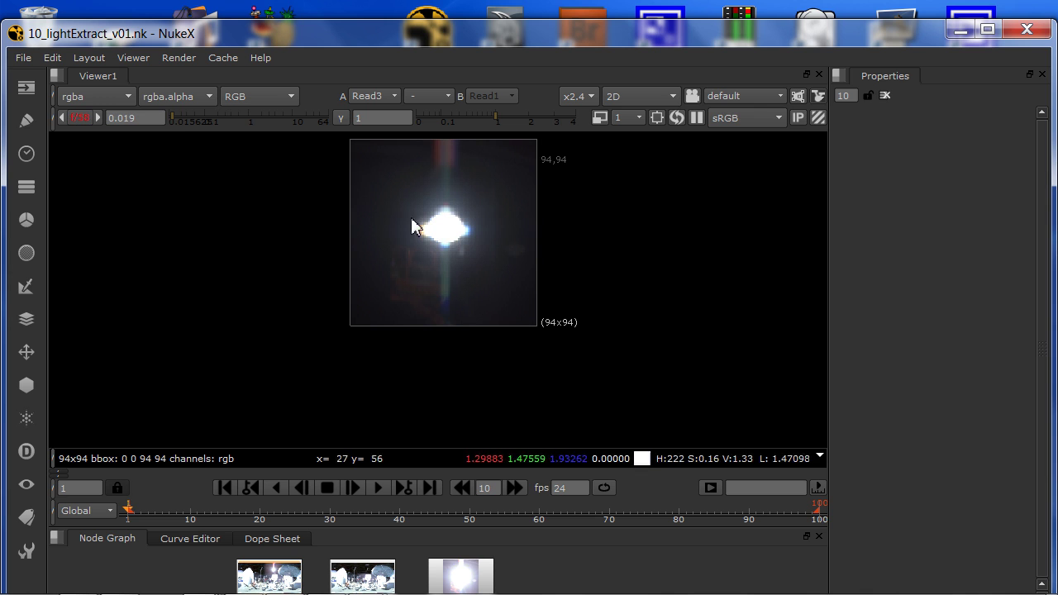
left_click(81, 117)
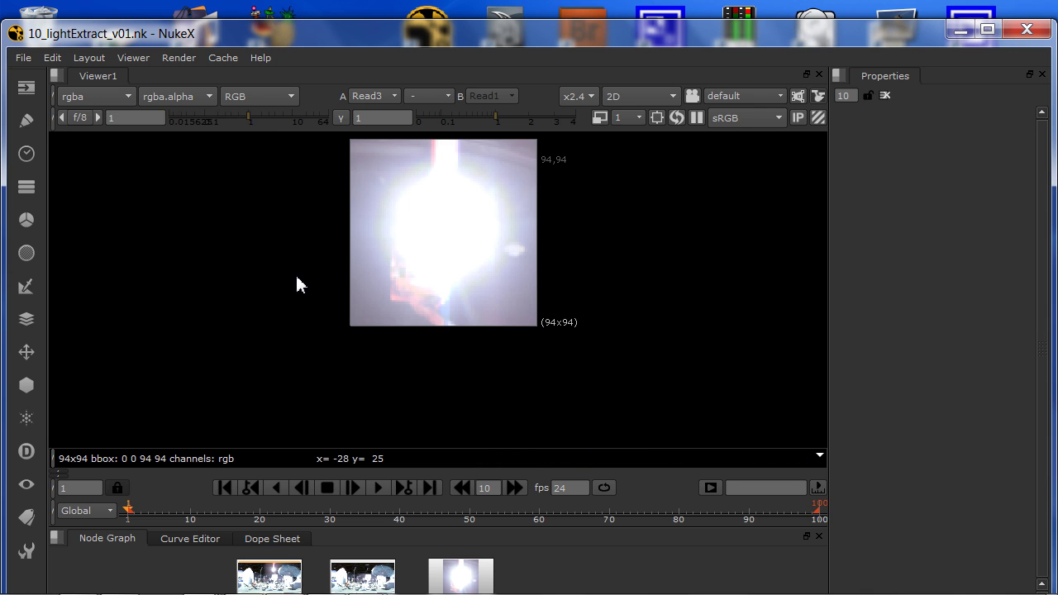
key("1")
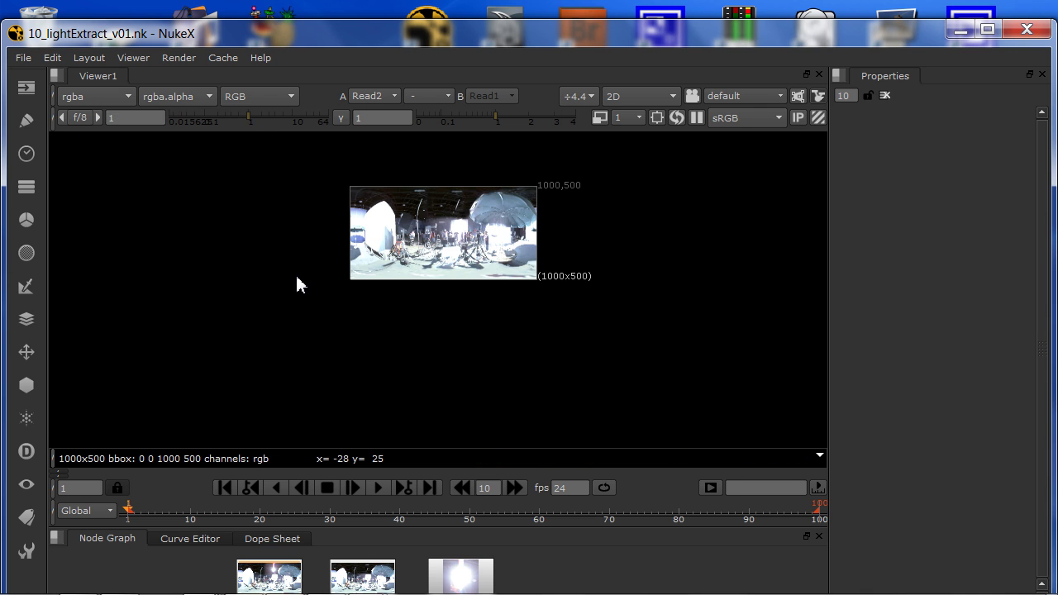
key("3")
Minimize NukeX and launch Autodesk Maya 2012 from the desktop with an empty scene.
mouse_move(225, 587)
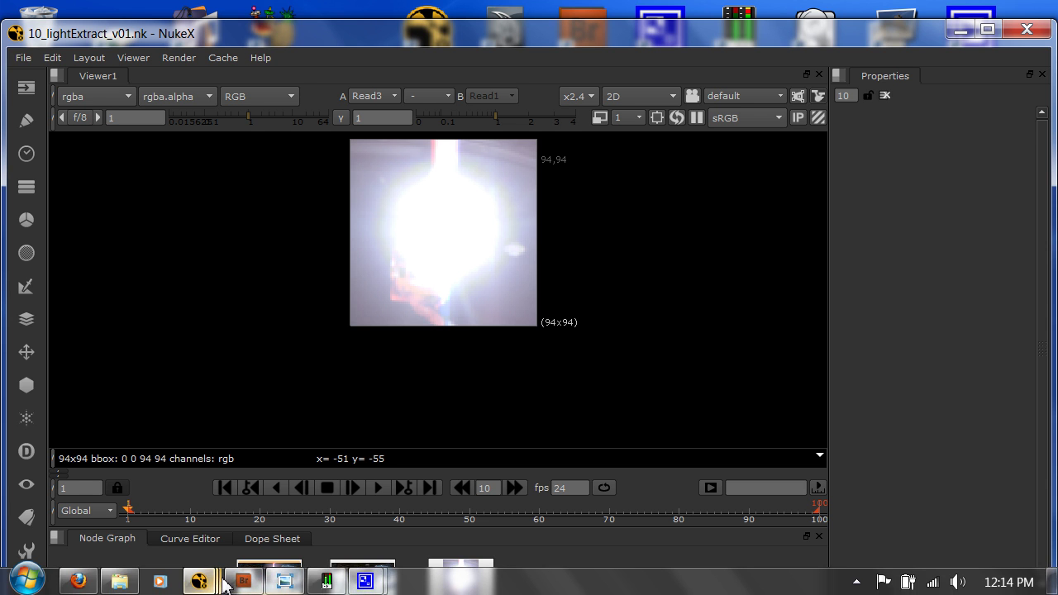
left_click(958, 32)
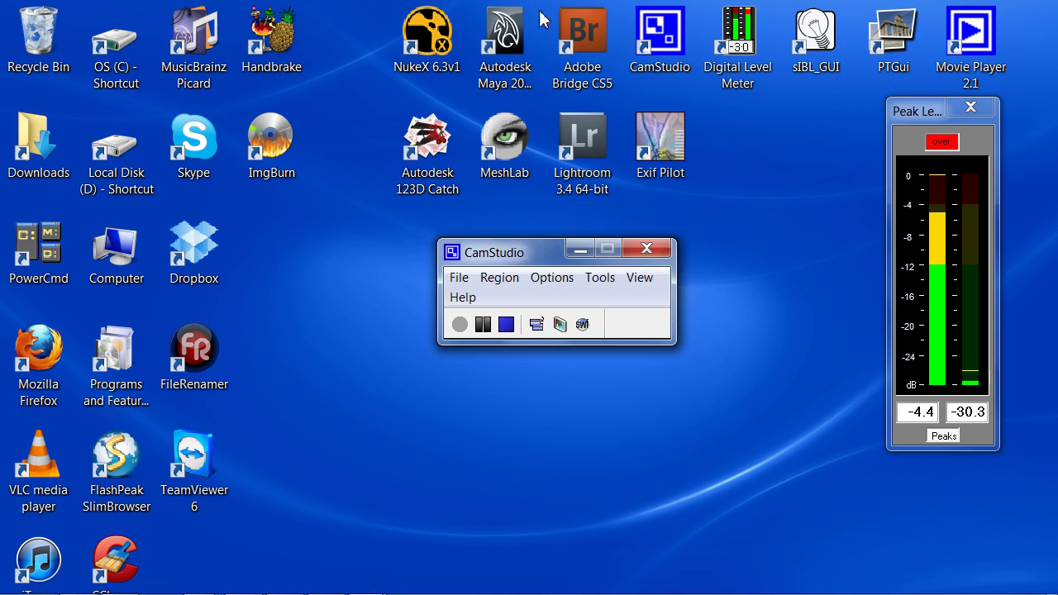
double_click(504, 33)
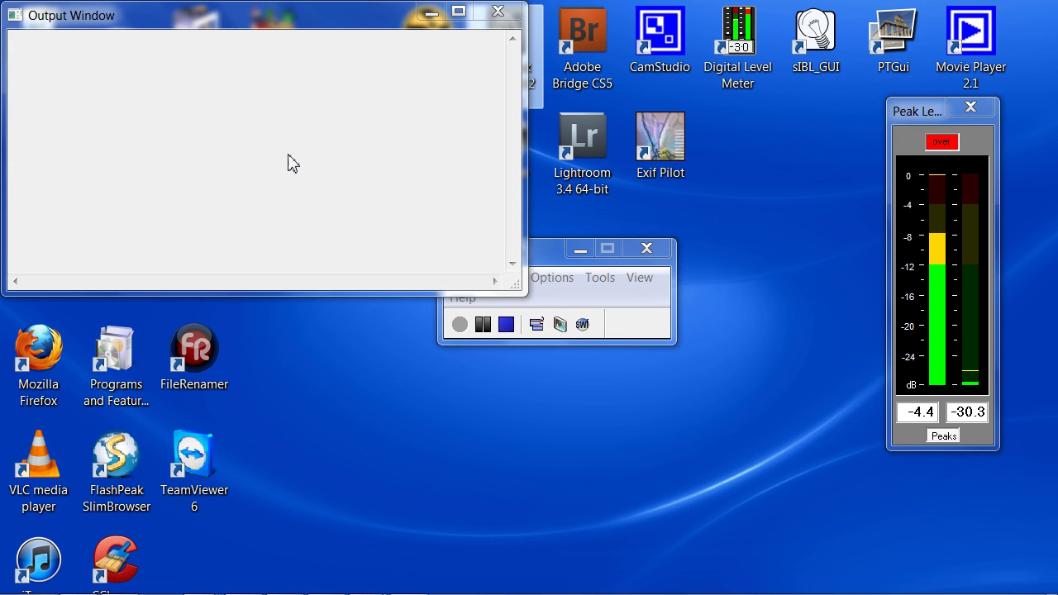
mouse_move(243, 582)
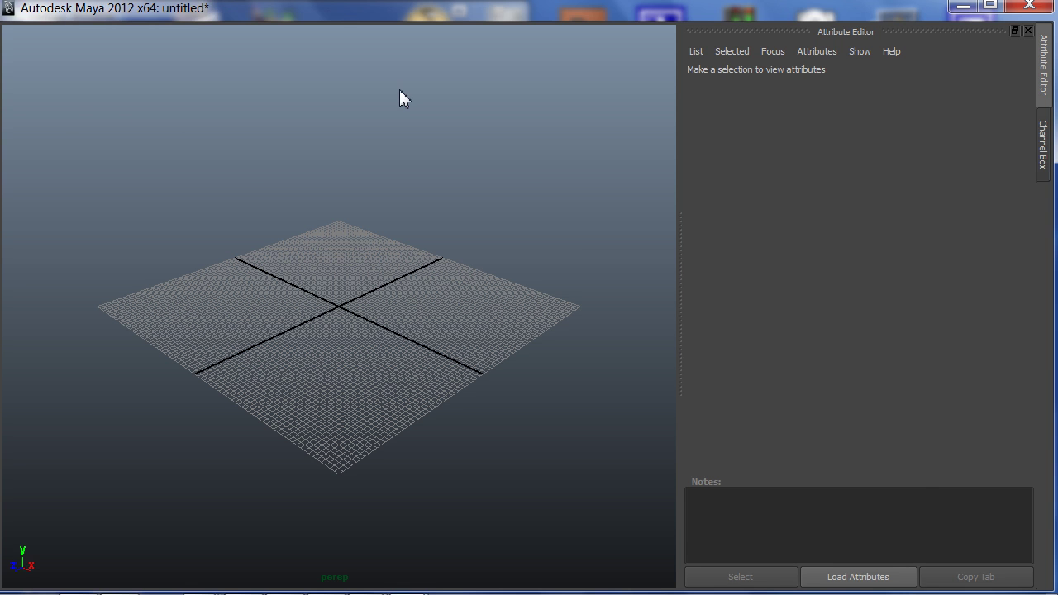
Open the scene 10_lightExtract_v02.mb from the project_HDR_tutorial scenes folder.
key("space")
left_click(249, 27)
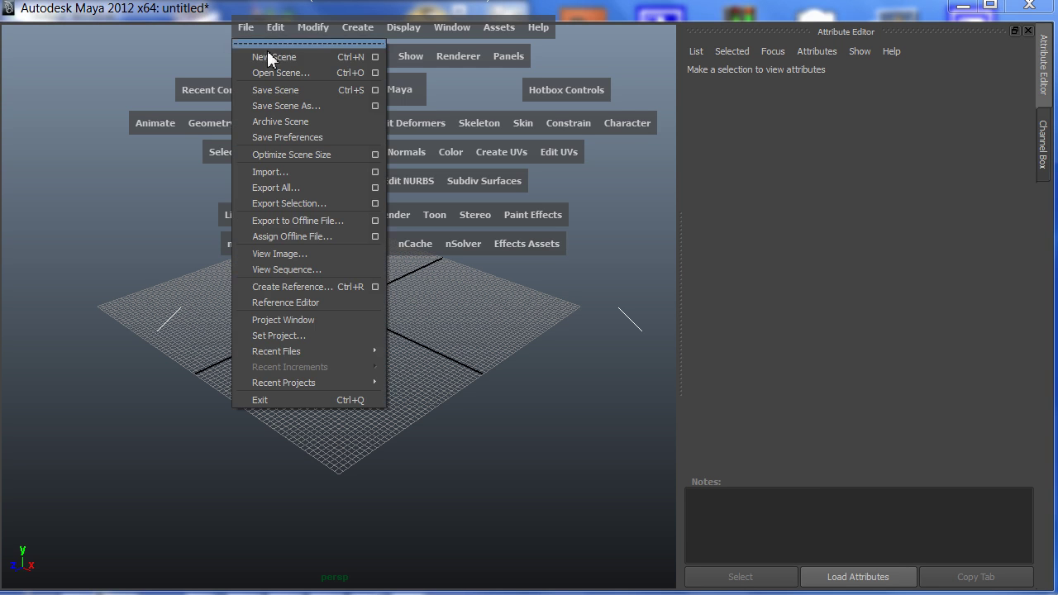
left_click(274, 72)
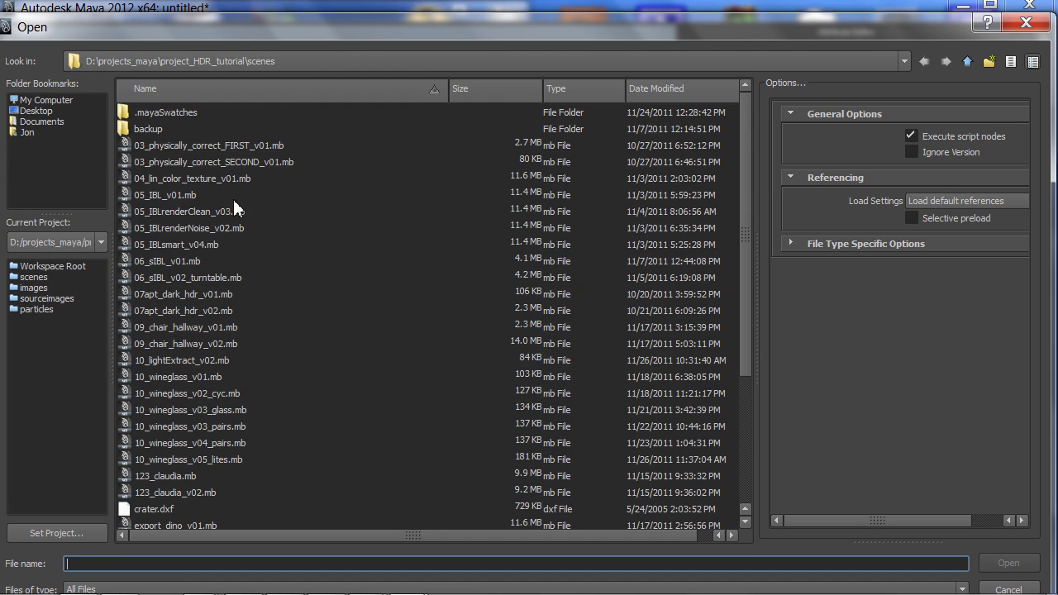
left_click(230, 362)
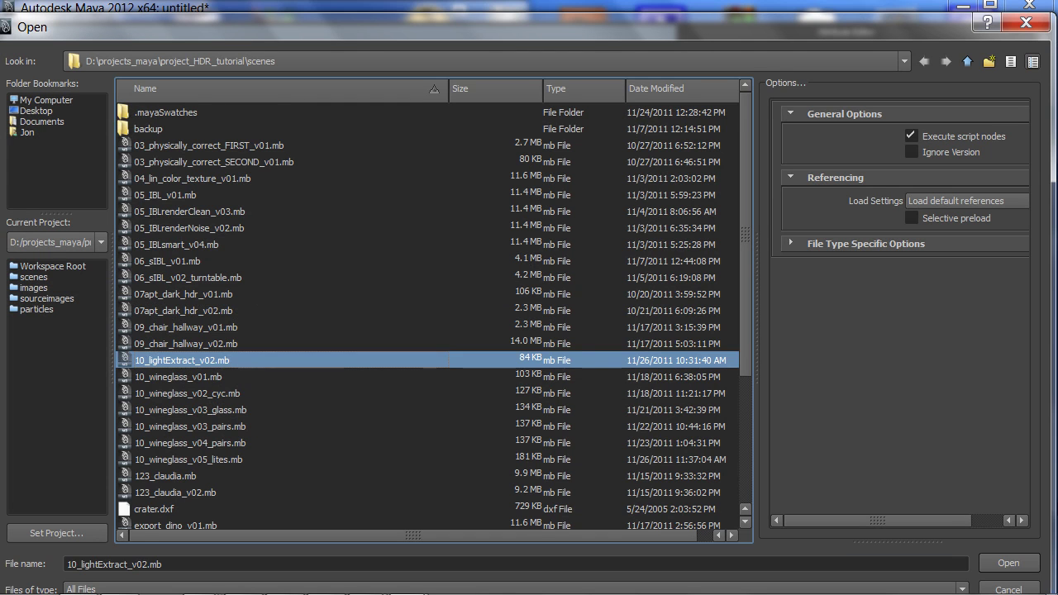
left_click(1009, 563)
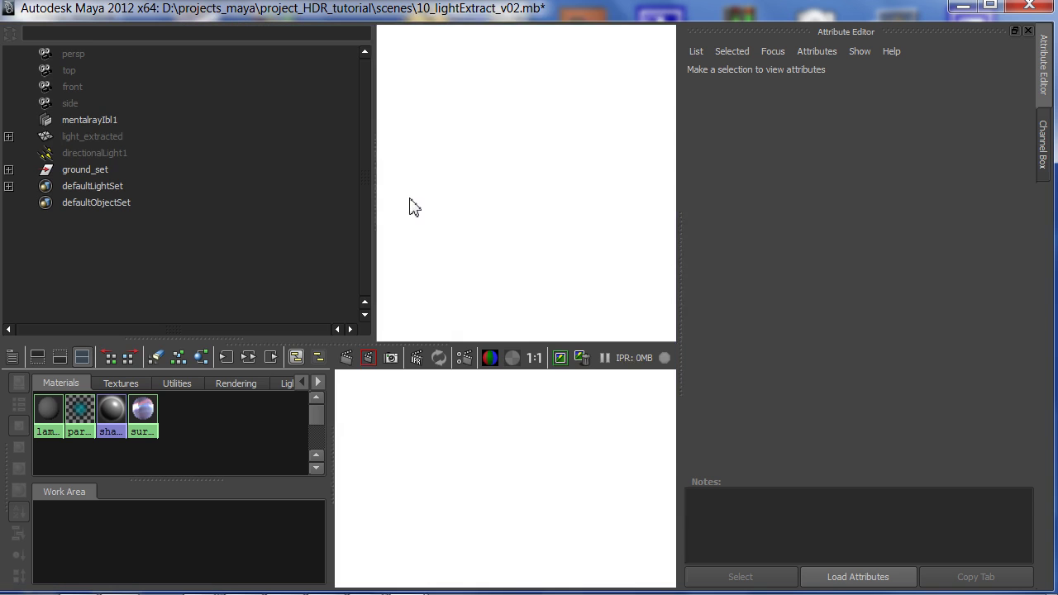
Change the image name of mentalrayIbl1 to the StageEnvLatLong_clean version of the panorama.
left_click(93, 137)
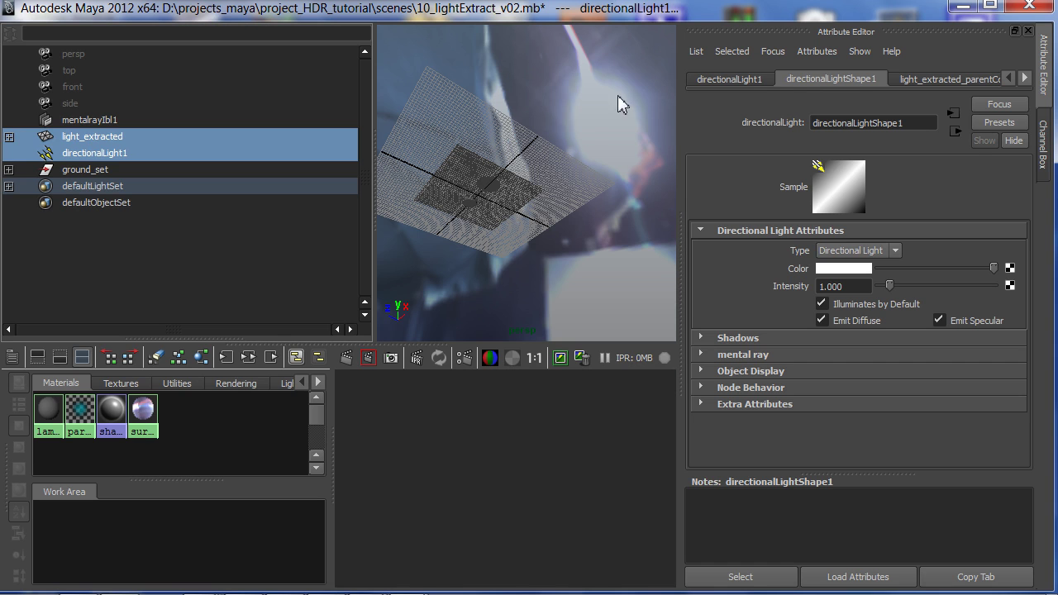
left_click(116, 122)
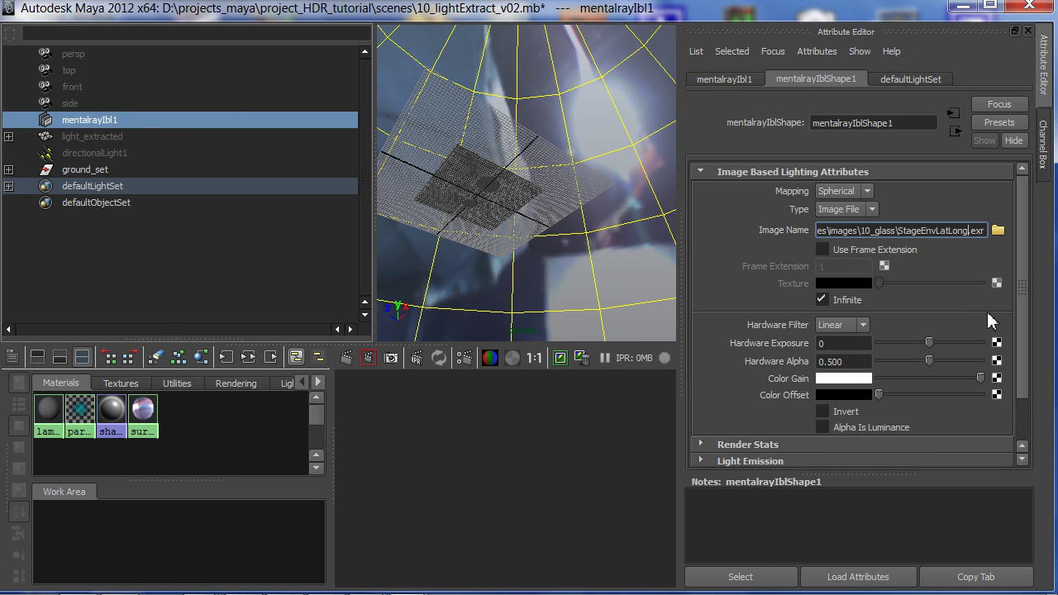
type("_clean")
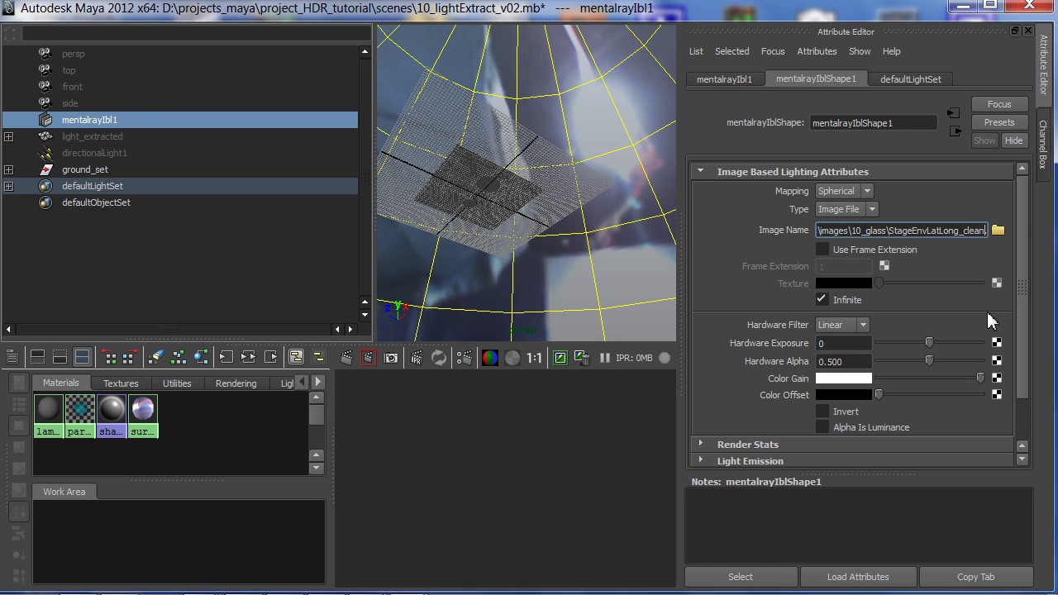
key("Return")
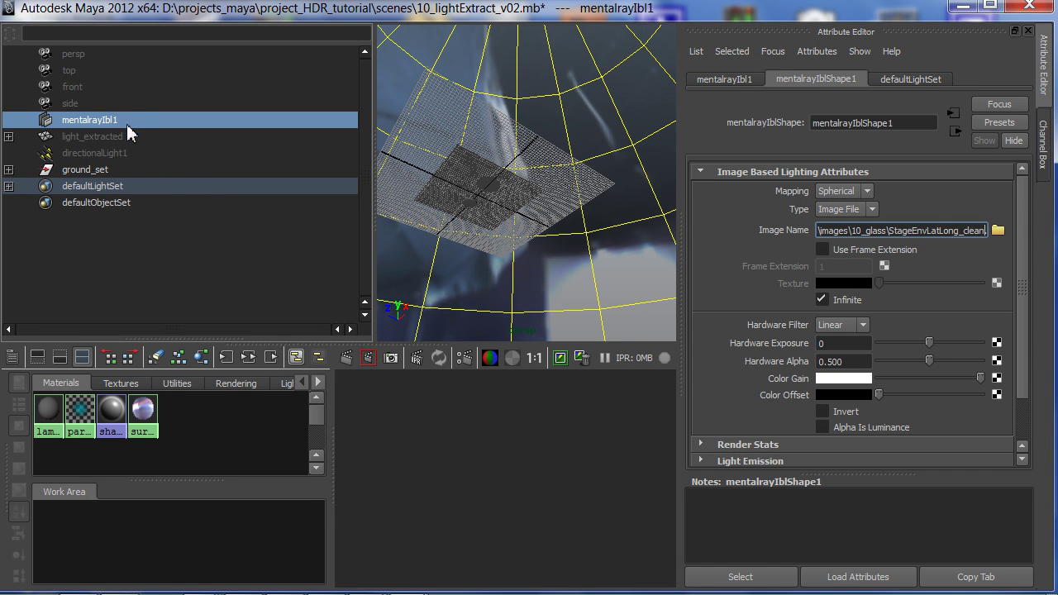
Unhide light_extracted and directionalLight1, then select only directionalLight1 with the Move tool in the enlarged perspective view.
left_click_drag(132, 136, 137, 161)
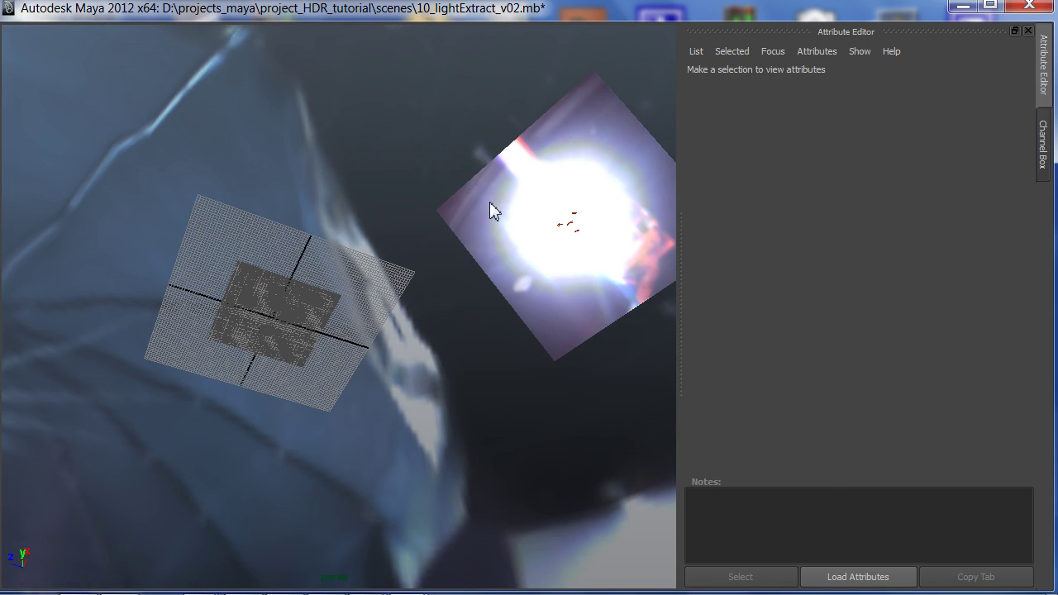
key("space")
left_click(116, 154)
key("space")
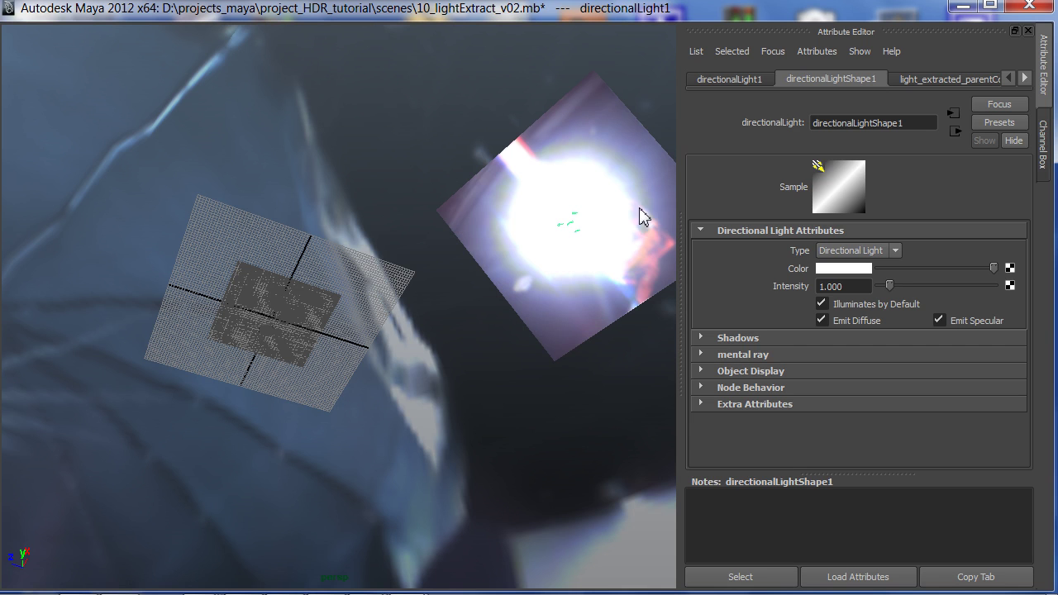
key("w")
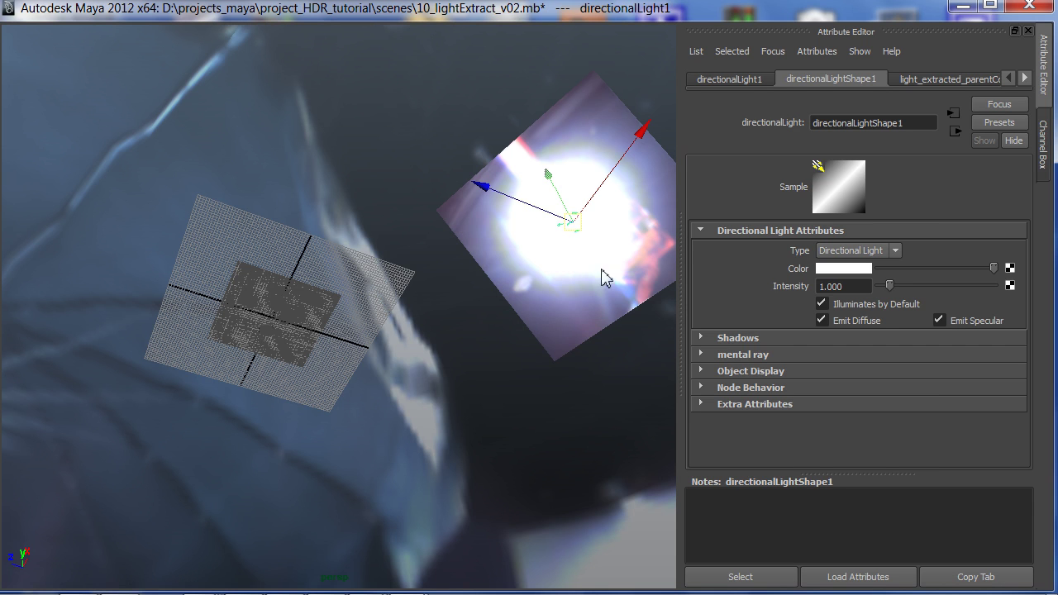
Show directionalLight1's target manipulator and move the light with its attached image card outward along the X axis.
left_click_drag(582, 275, 615, 305, "alt")
left_click_drag(599, 190, 462, 369, "alt")
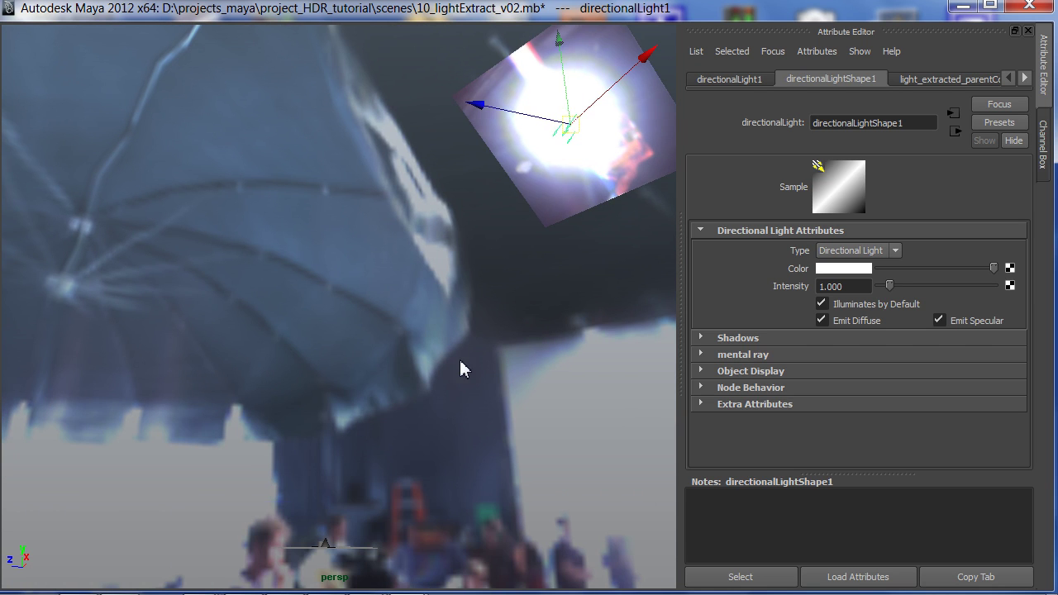
key("t")
left_click_drag(658, 59, 692, 28)
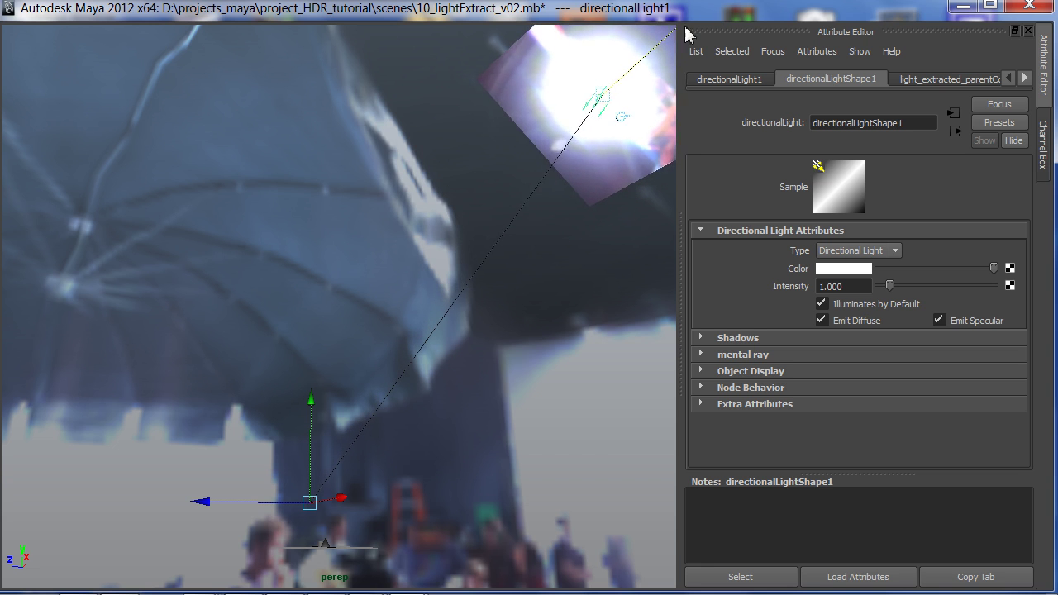
Reposition directionalLight1 and its attached card along the Y and Z axes within the environment sphere, keeping the light aimed at its target.
right_click_drag(624, 269, 402, 331, "alt")
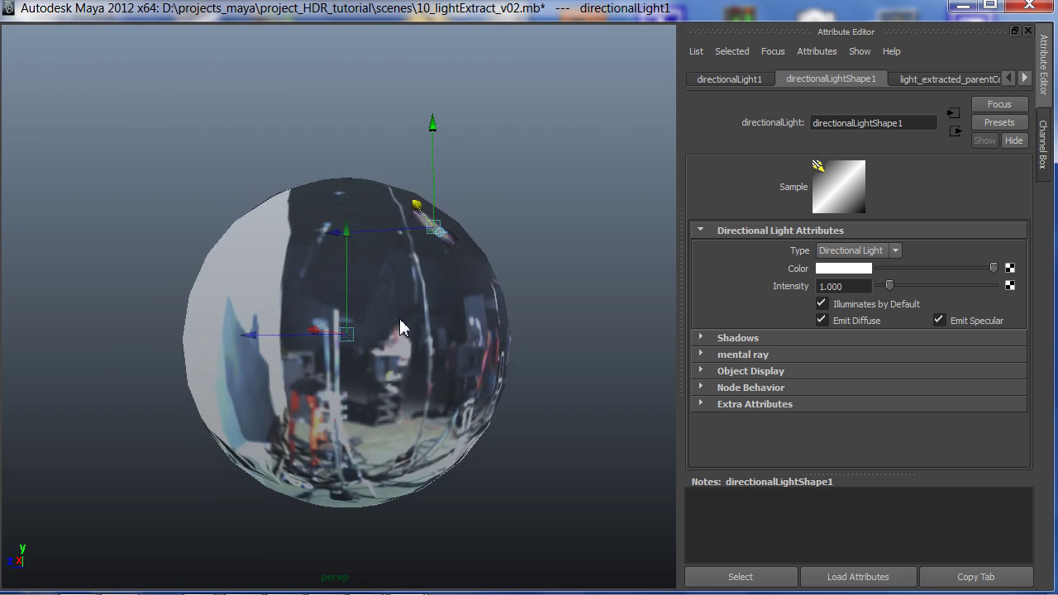
left_click_drag(402, 331, 440, 161, "alt")
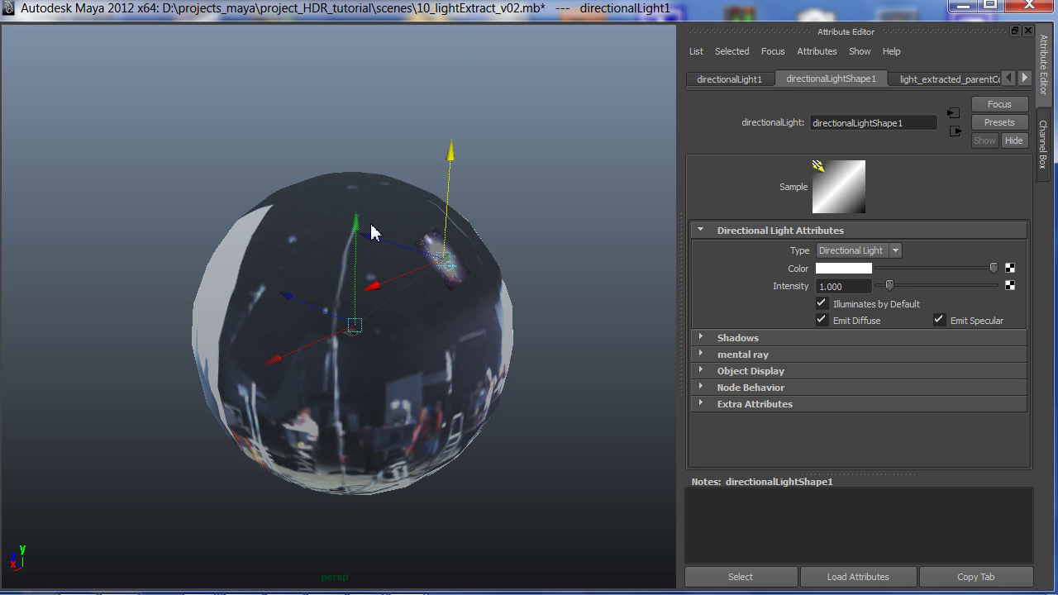
left_click_drag(373, 259, 360, 246)
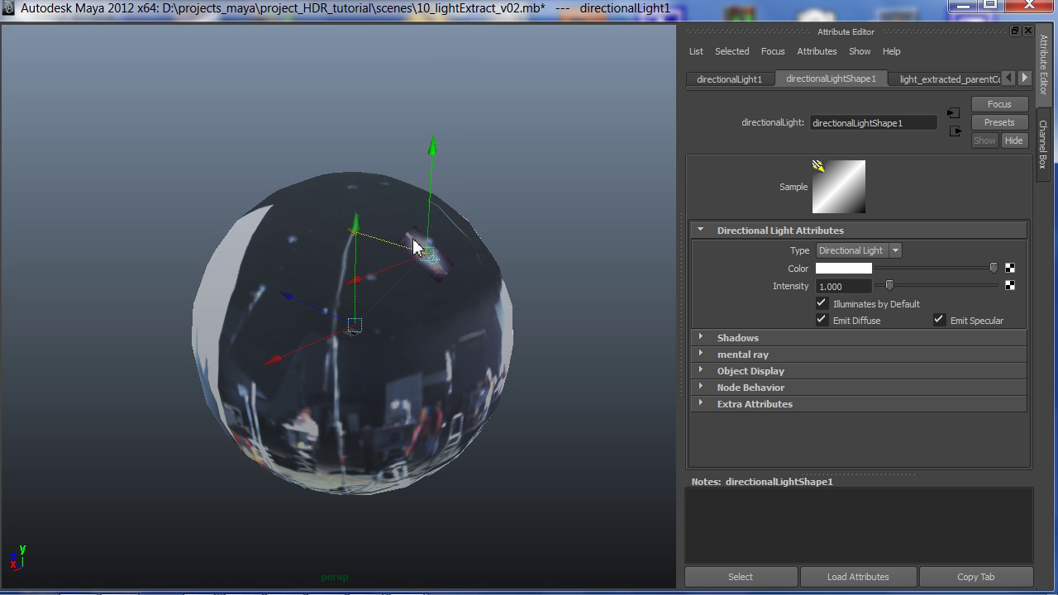
mouse_move(382, 350)
left_mouse_down("alt")
mouse_move(397, 359)
mouse_move(395, 335)
left_mouse_up("alt")
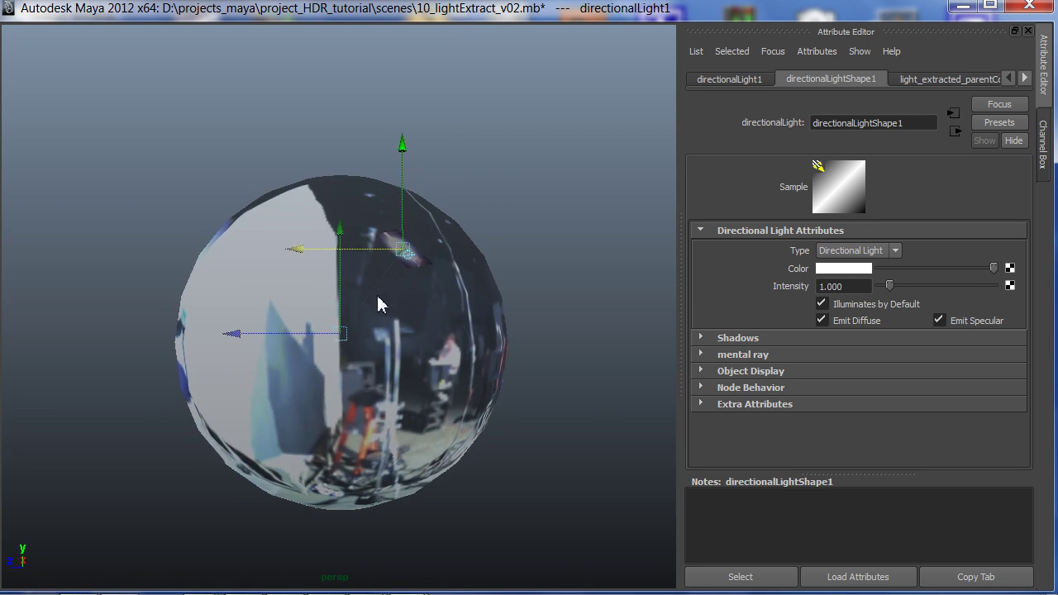
right_click_drag(378, 303, 590, 323, "alt")
left_click_drag(591, 323, 487, 27, "alt")
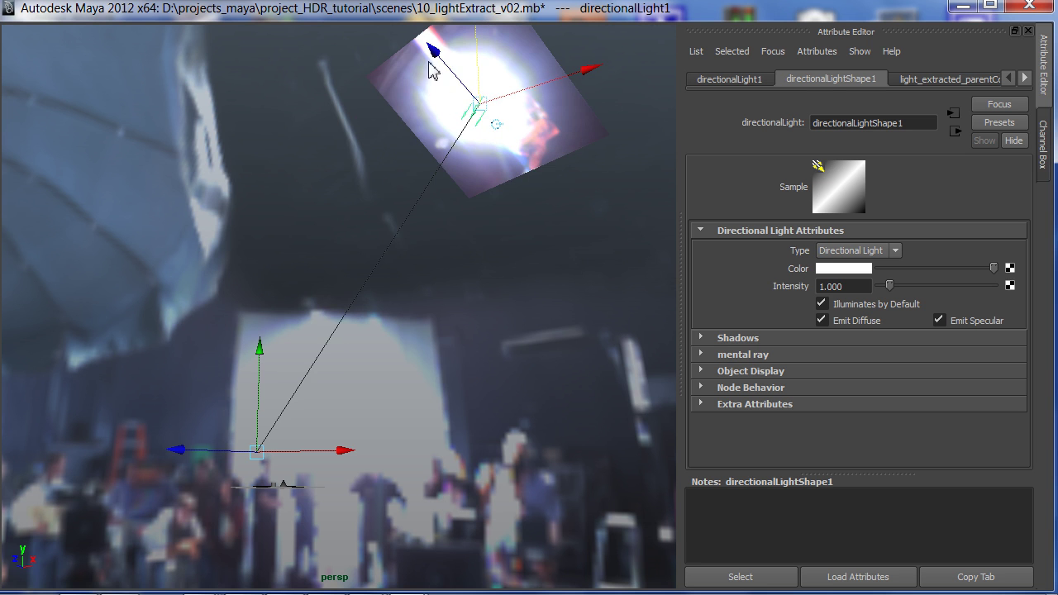
left_click_drag(433, 61, 455, 99)
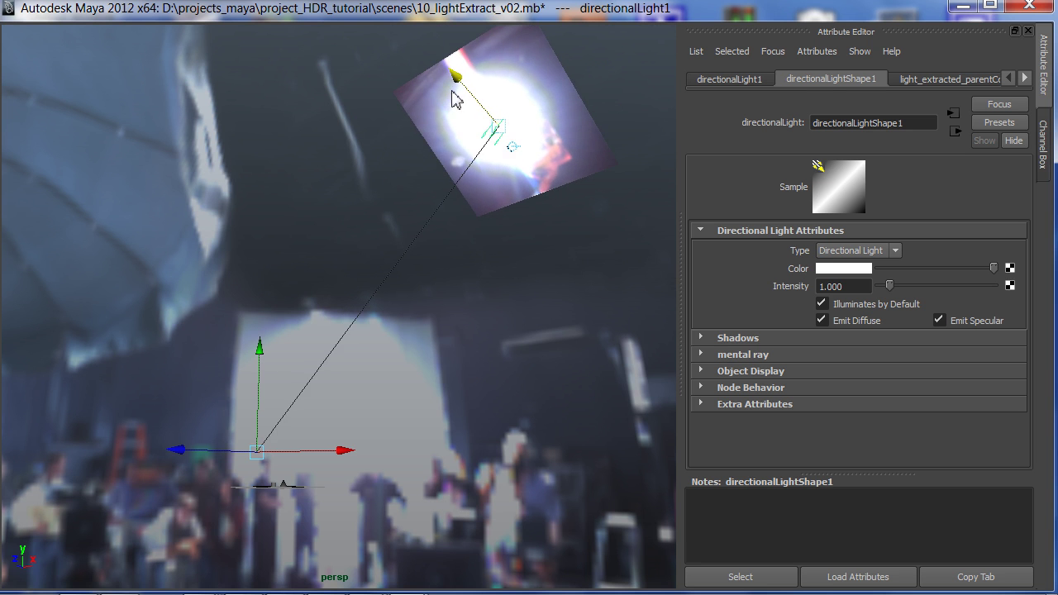
Scale the light_extracted card down uniformly to a small fraction of its size around the directional light, then deselect it.
left_click(552, 171)
key("e")
key("t")
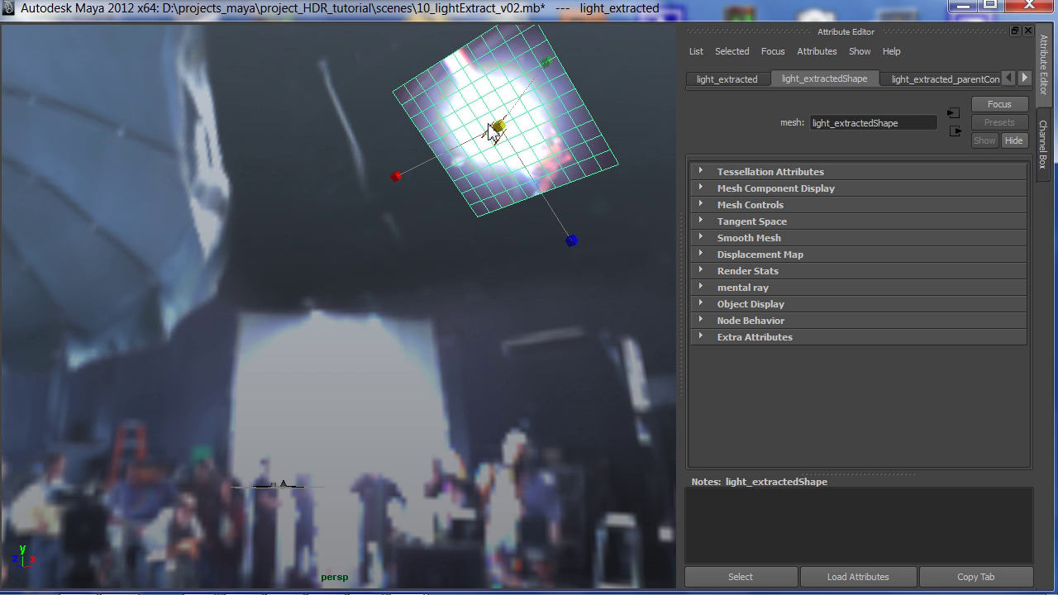
left_click_drag(496, 130, 405, 145)
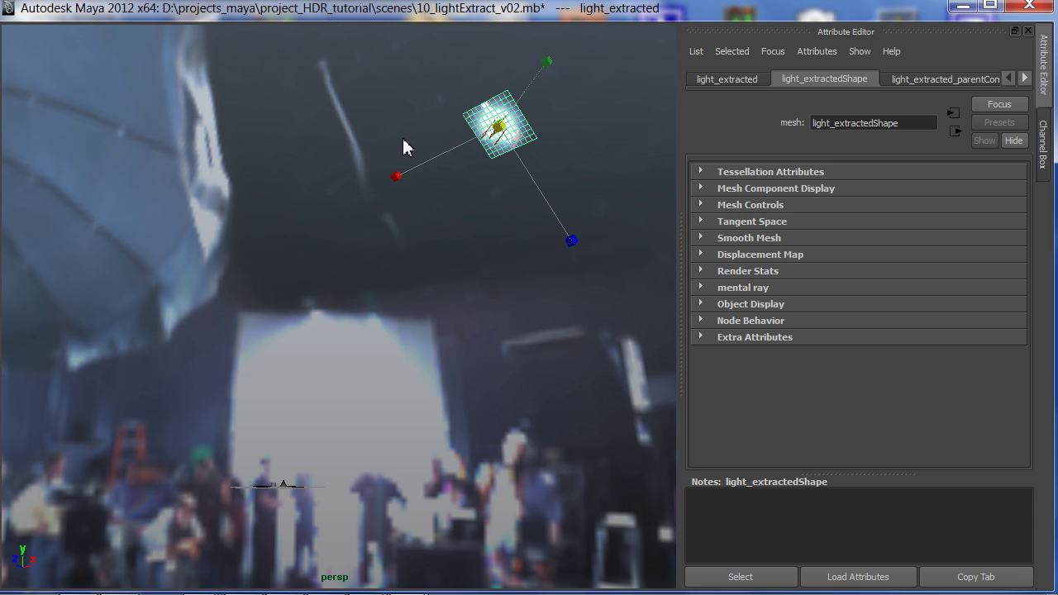
left_click(397, 256)
left_click(496, 141)
left_click(447, 300)
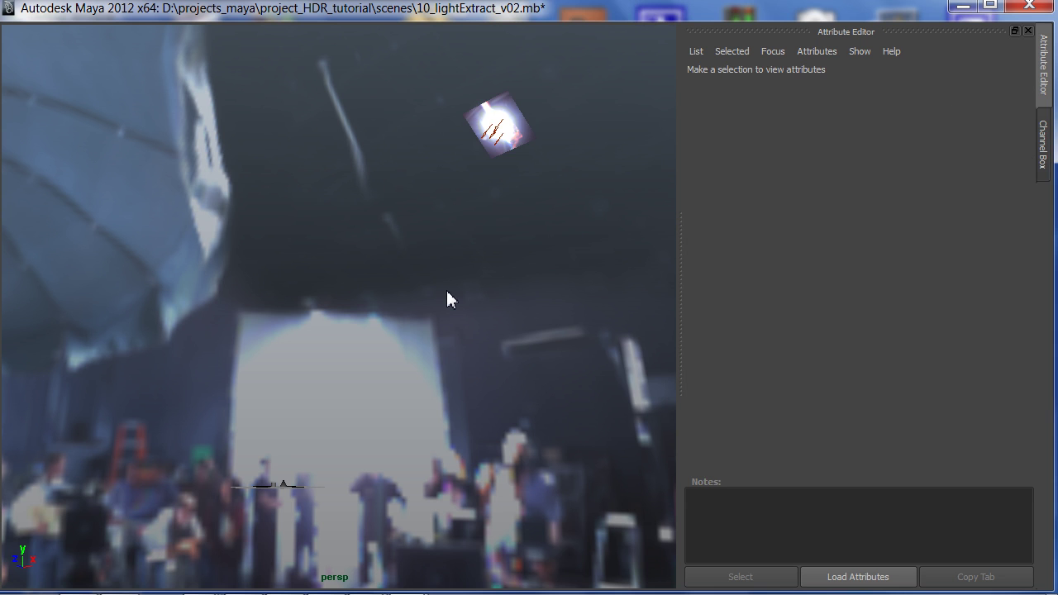
Select directionalLight1 with its target manipulator and move it with the small card inward along the X axis.
left_click(492, 132)
left_click(498, 221)
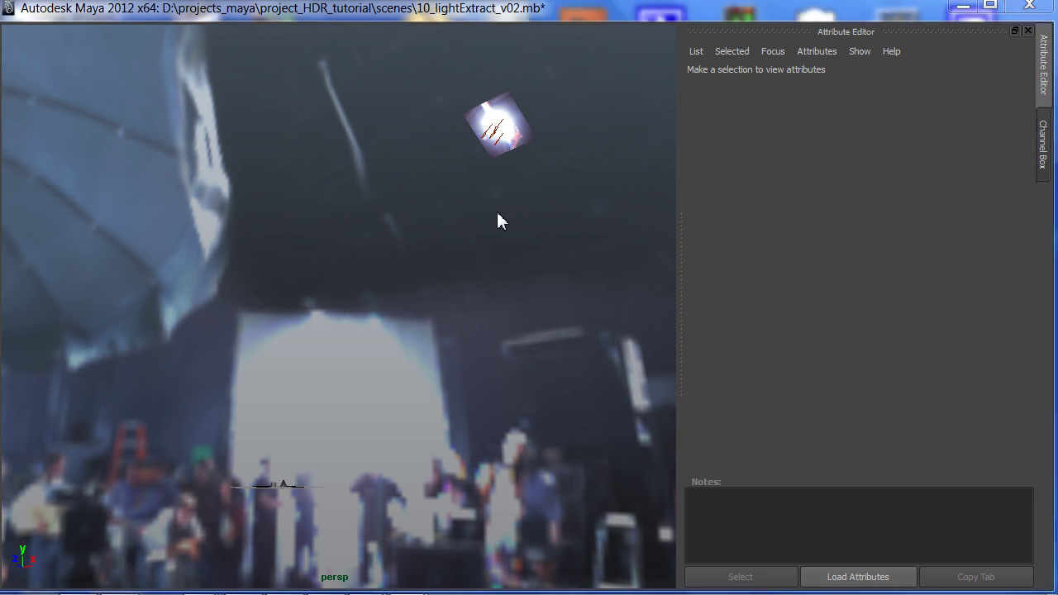
key("space")
left_click(94, 155)
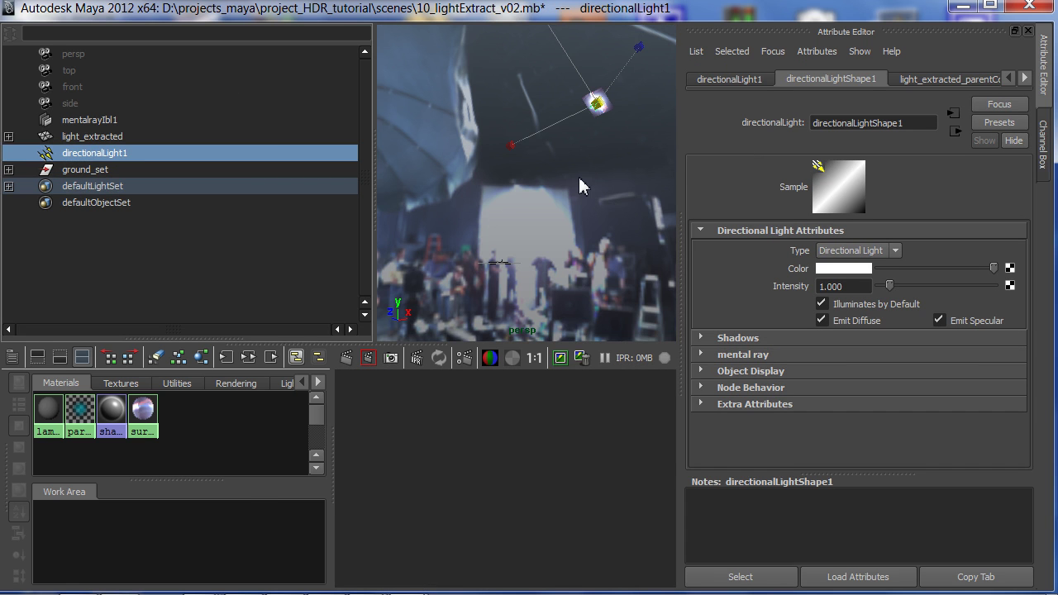
key("t")
key("space")
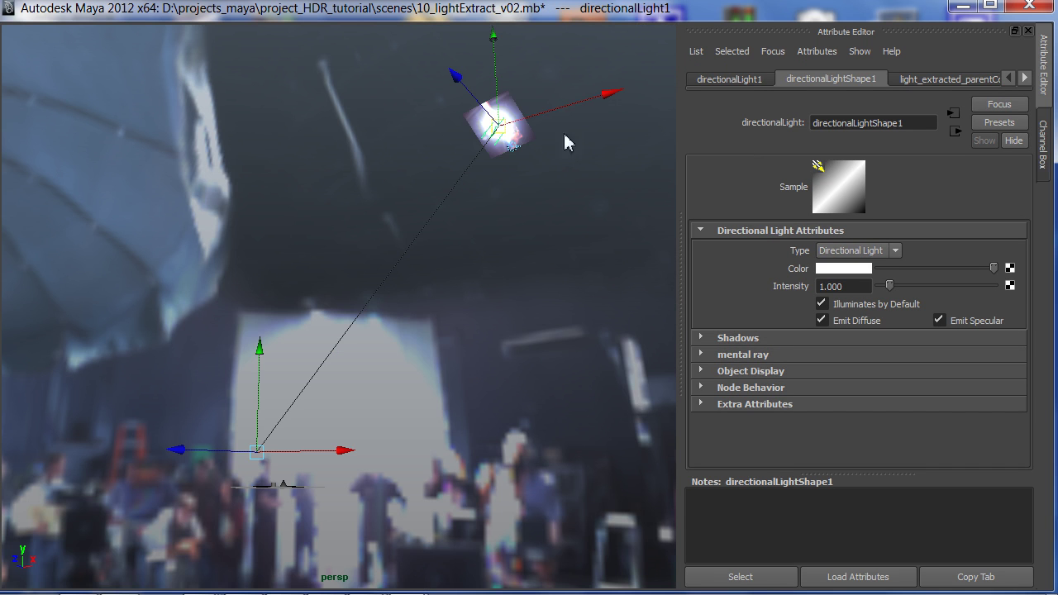
left_click_drag(610, 106, 539, 72)
key("w")
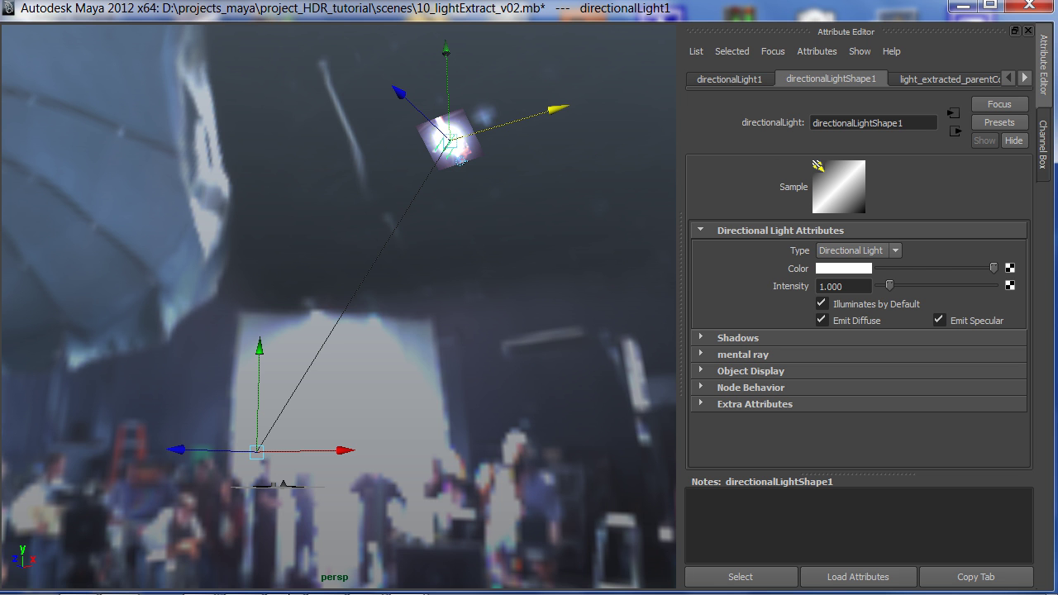
Switch to Firefox and review the Luxology SLIK lighting kit page and the umbrella light photo of SLR 1.5 for Mental Ray.
mouse_move(91, 587)
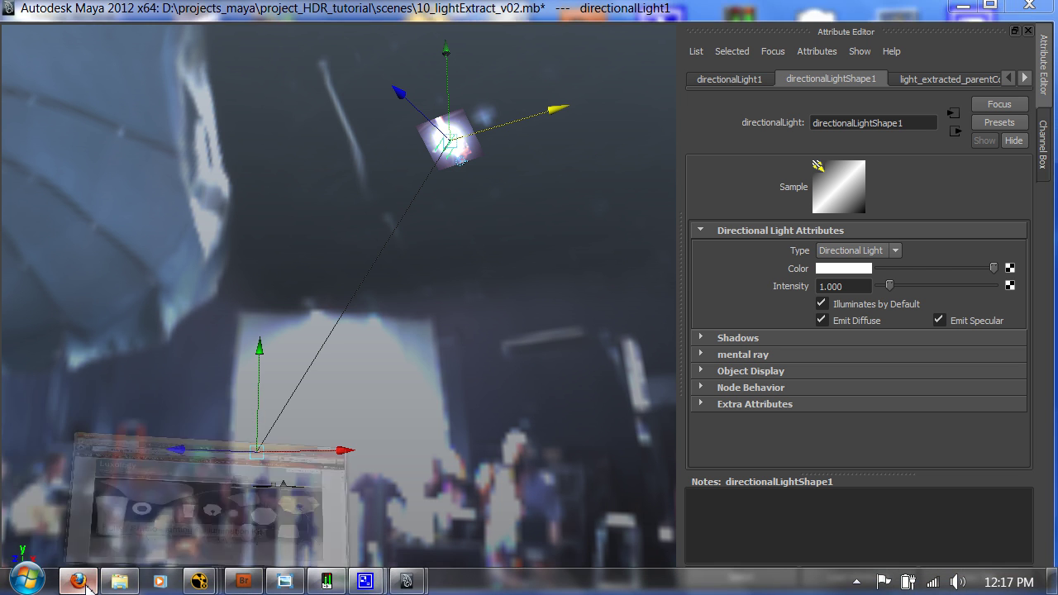
left_click(89, 582)
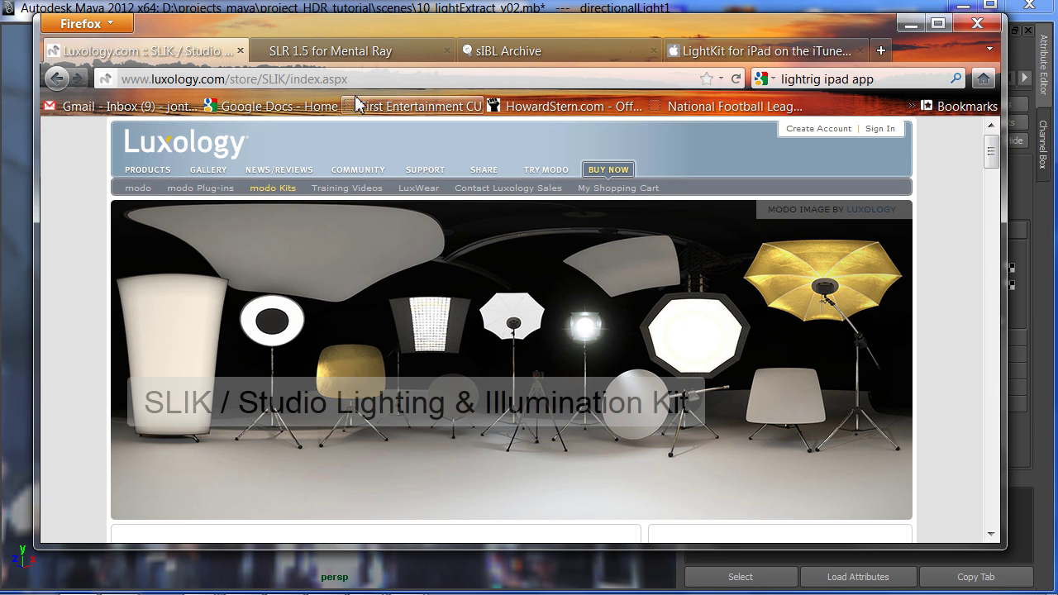
left_click(330, 54)
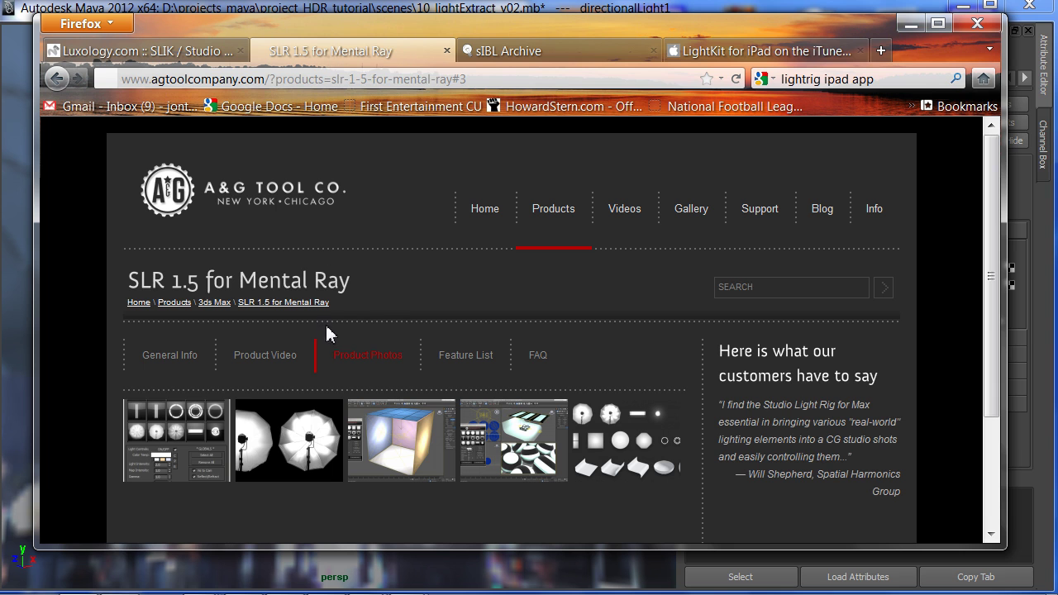
left_click(289, 446)
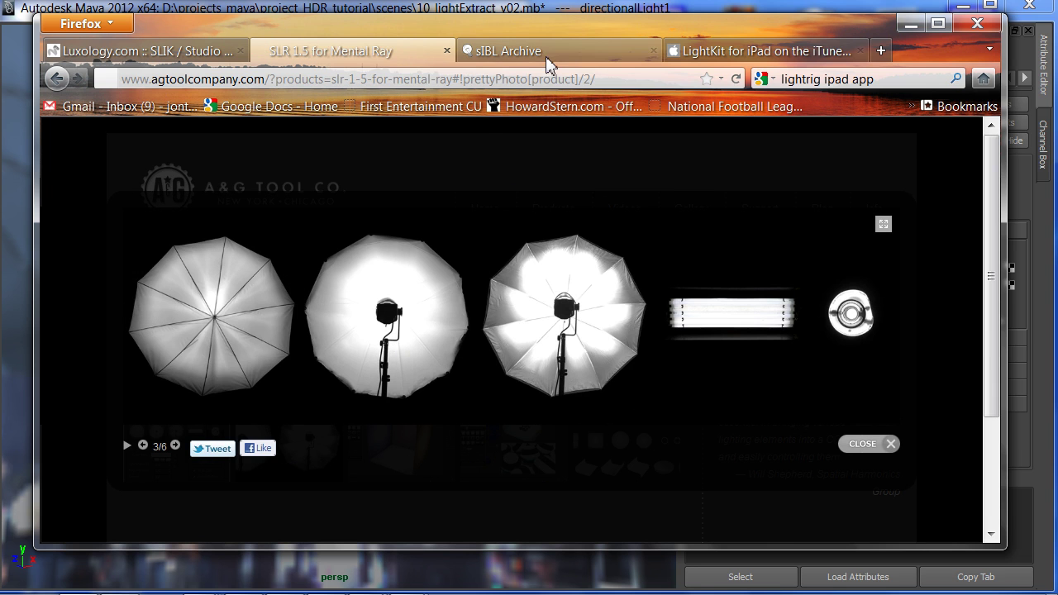
Examine the LightKit for iPad screenshots on iTunes and the Lightsmith light sets in the sIBL Archive.
left_click(777, 54)
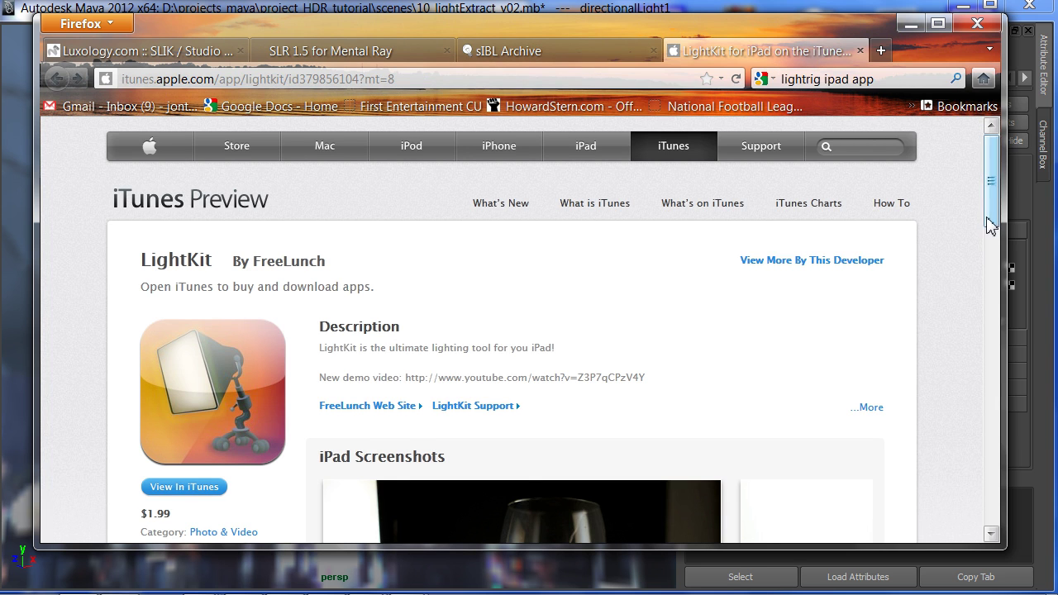
left_click_drag(990, 224, 990, 256)
scroll(946, 281, "down", 3)
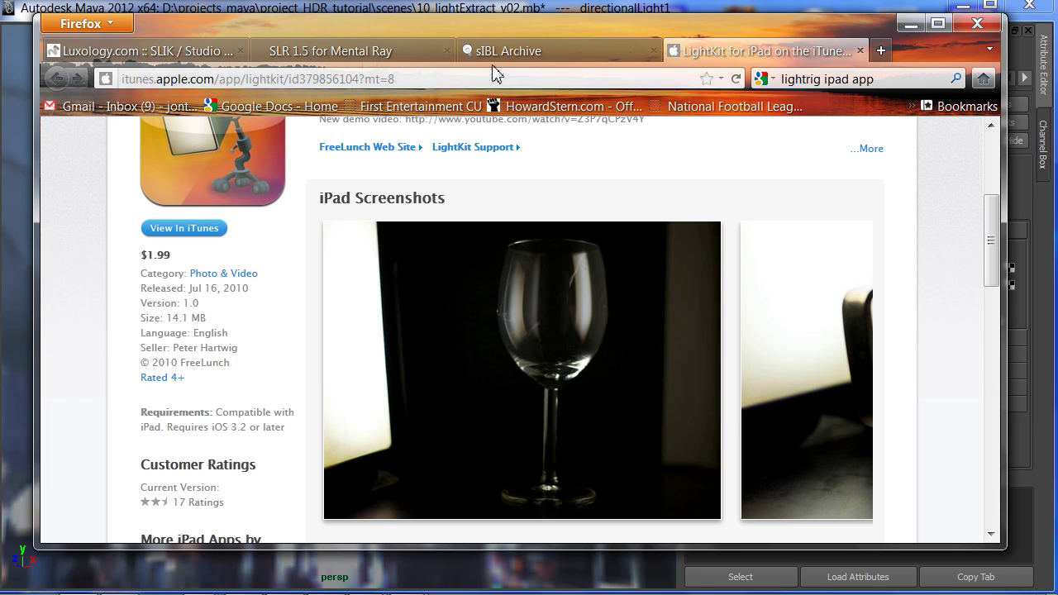
left_click(516, 55)
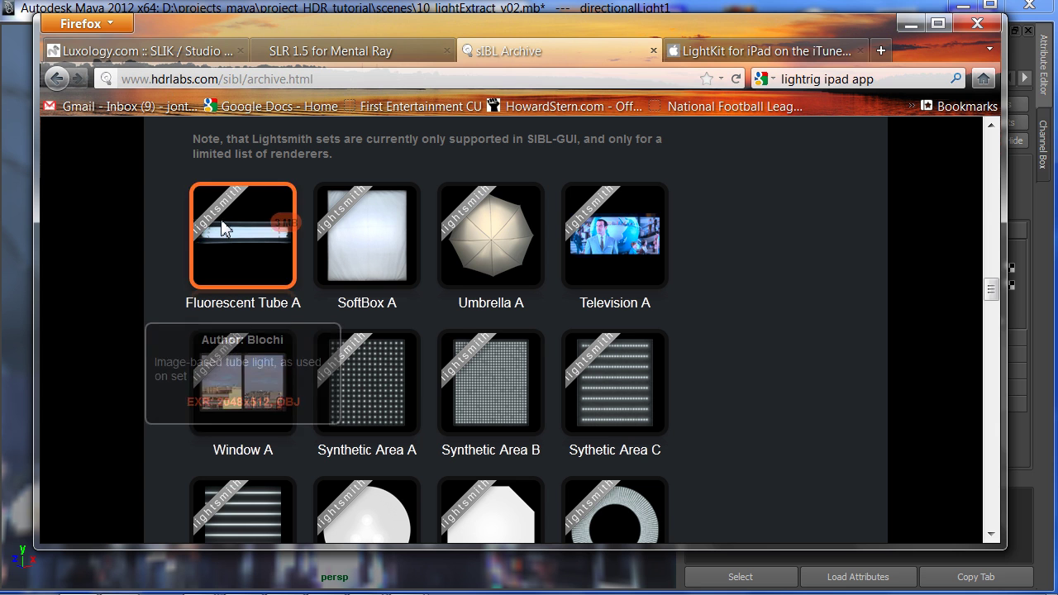
mouse_move(459, 237)
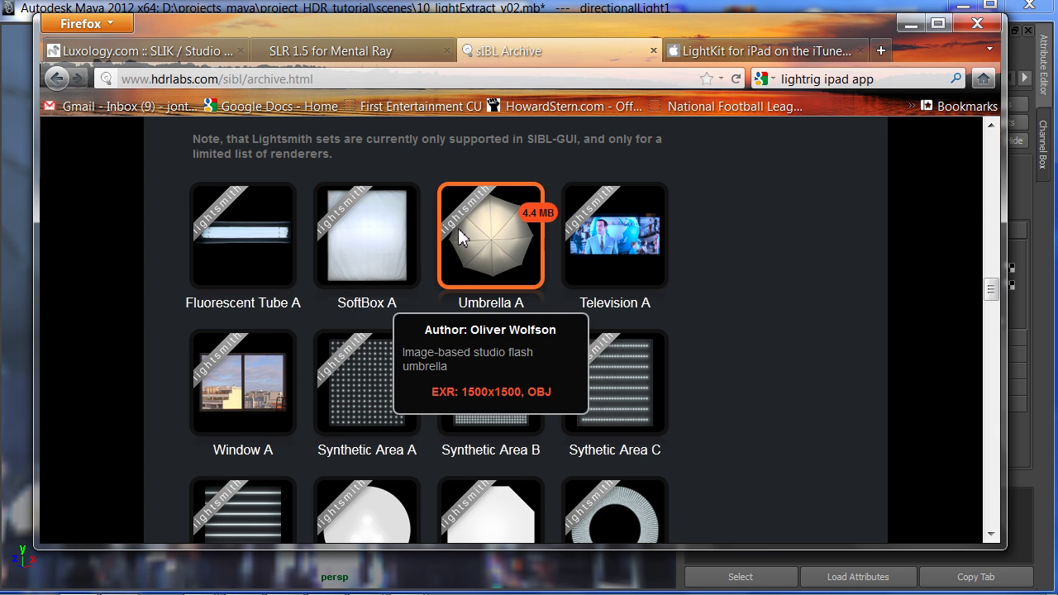
mouse_move(602, 225)
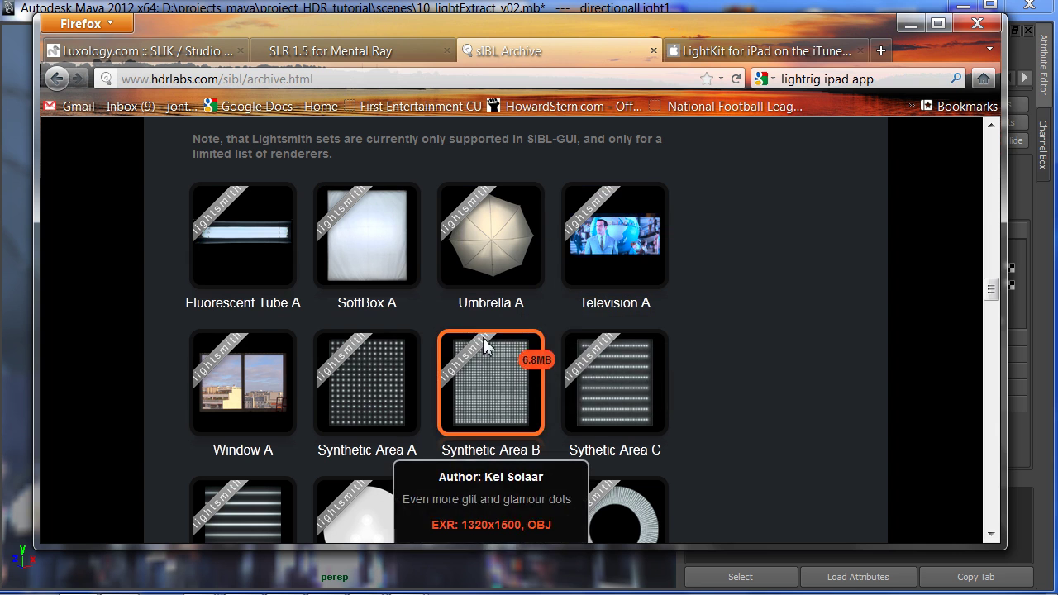
Examine the Umbrella A set in the sIBL Archive, and switch back to the Maya scene.
mouse_move(496, 205)
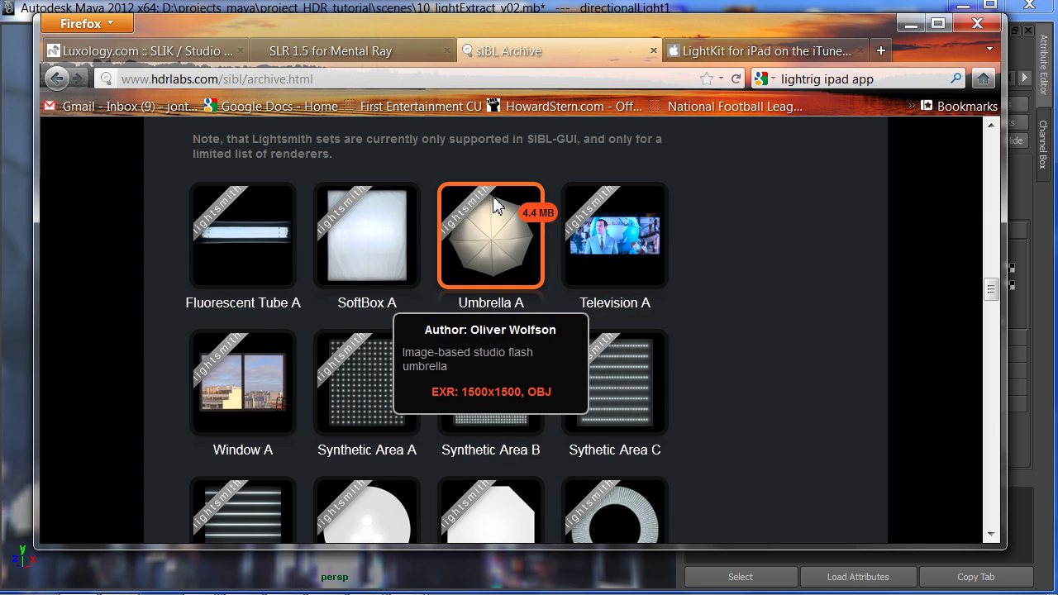
left_click(909, 28)
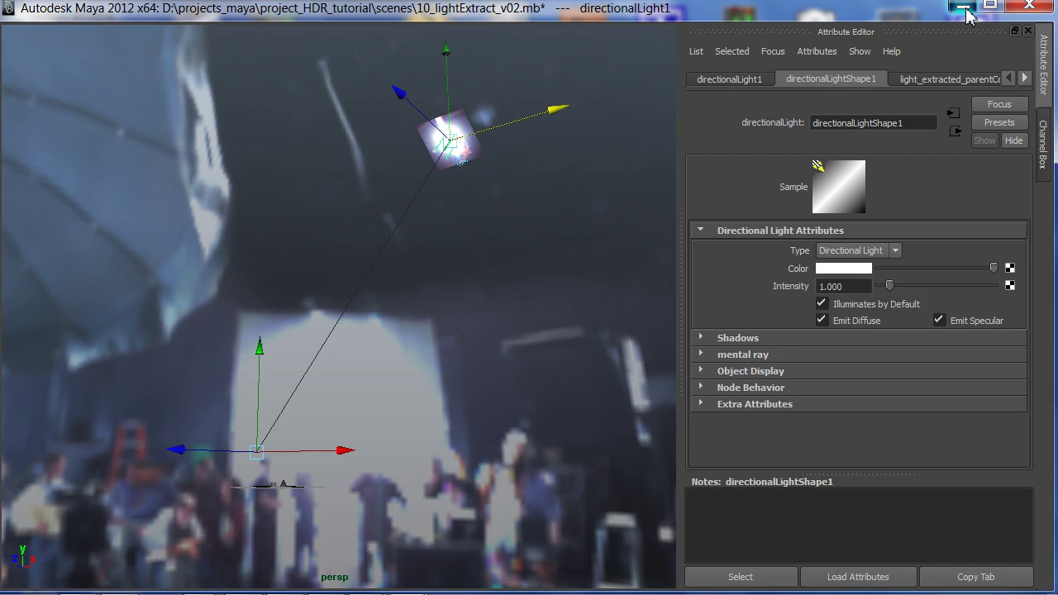
left_click(963, 7)
left_click_drag(381, 18, 606, 260)
mouse_move(385, 587)
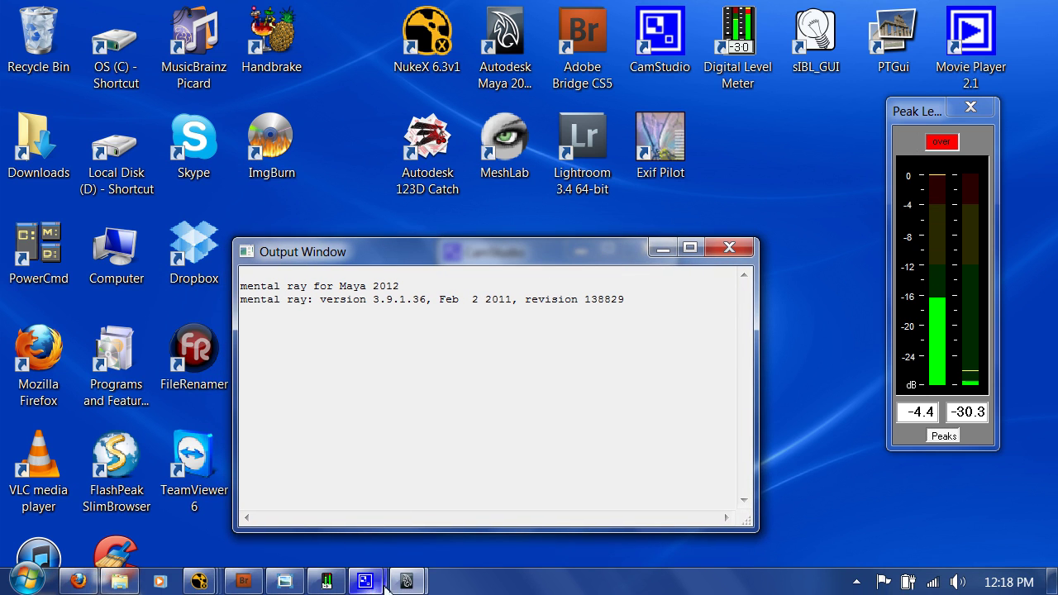
left_click(501, 503)
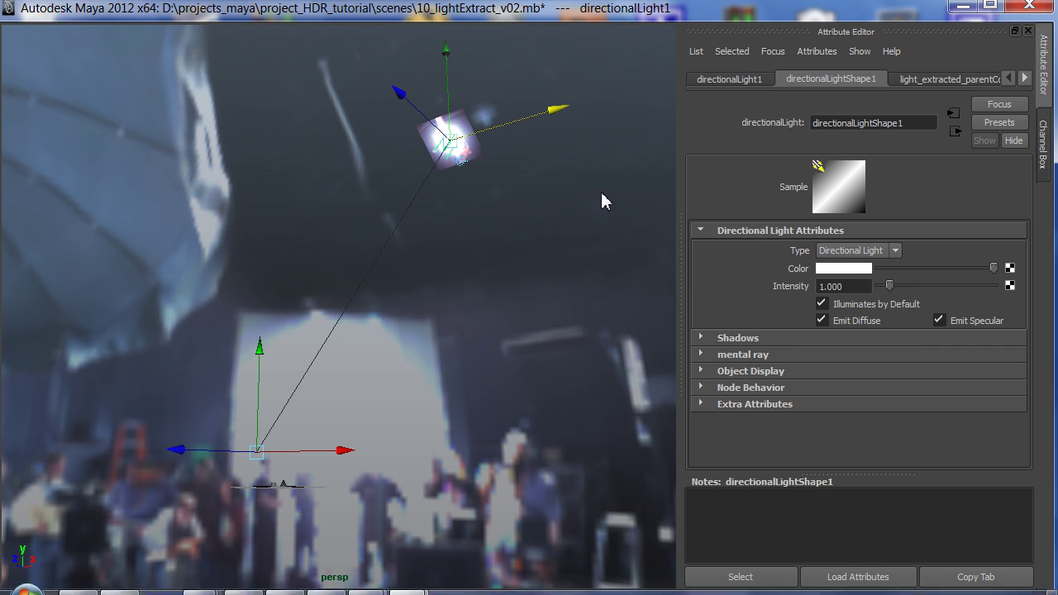
Open the scene 10_wineglass_v05_lites.mb without saving the changes to the light extraction scene.
key("space")
left_click(424, 130)
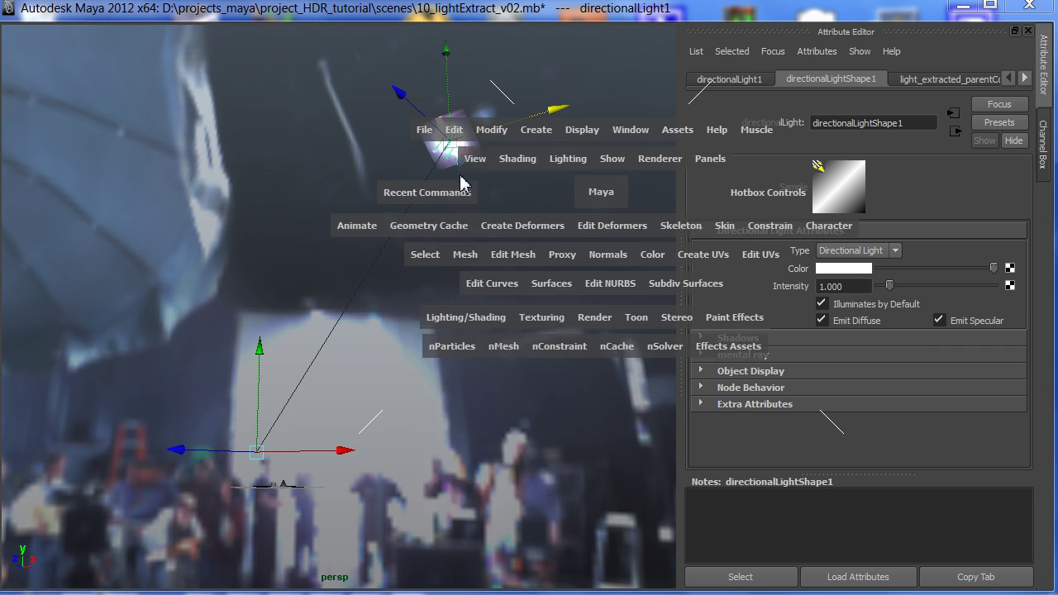
left_click(461, 177)
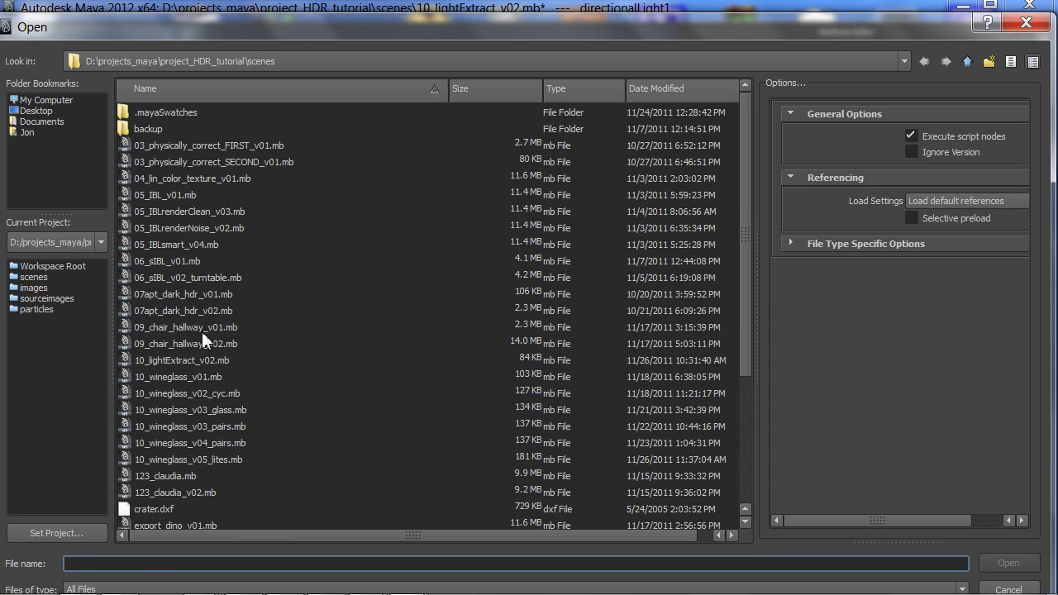
left_click(230, 459)
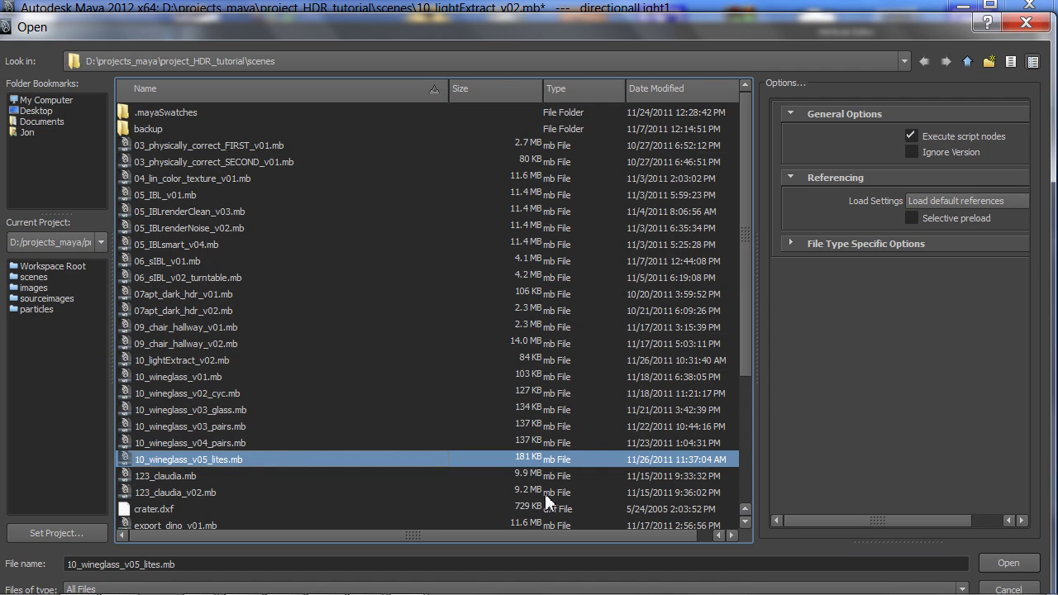
left_click(1009, 563)
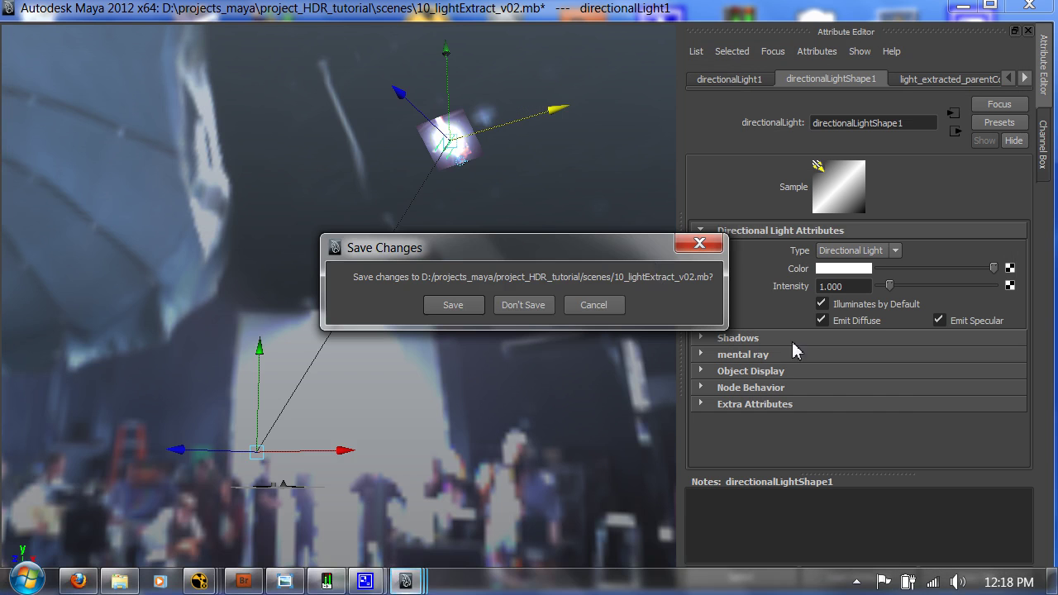
left_click(523, 305)
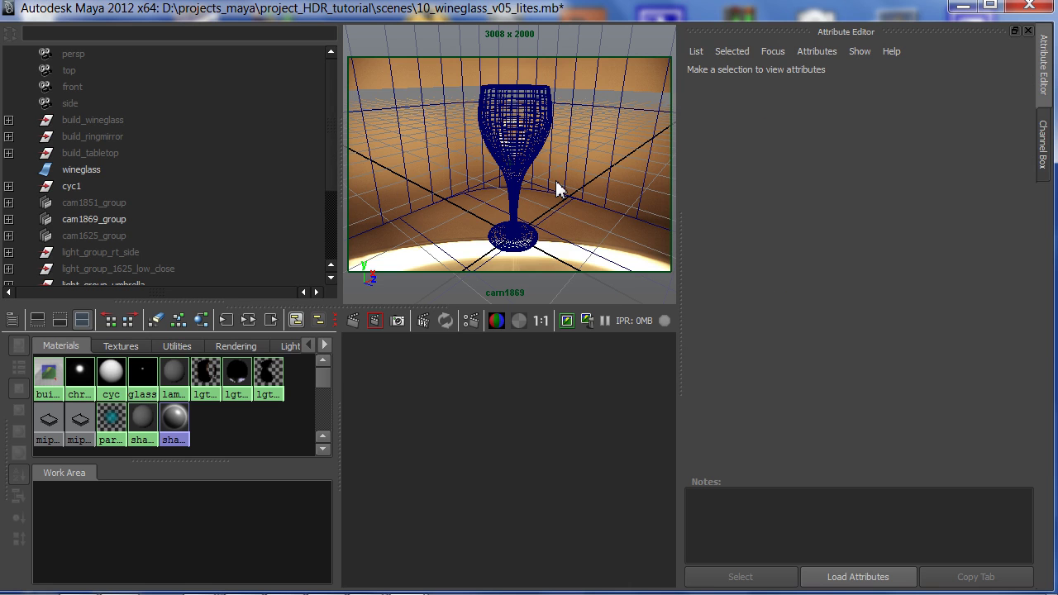
Display the cam1869 view with scene lighting and inspect the wineglass and wall surfaces.
key("space")
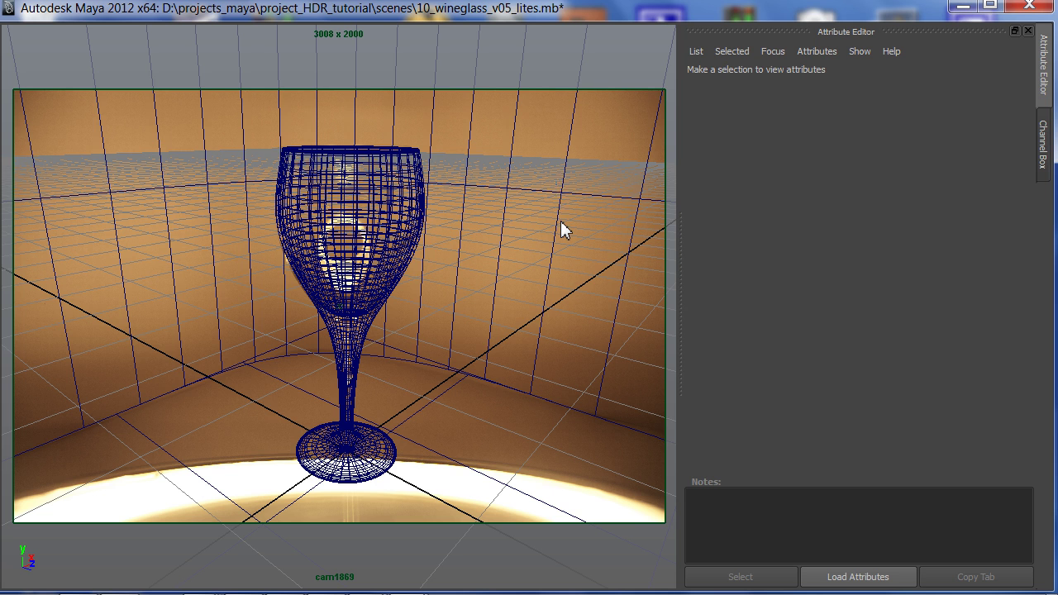
left_click(561, 221)
key("7")
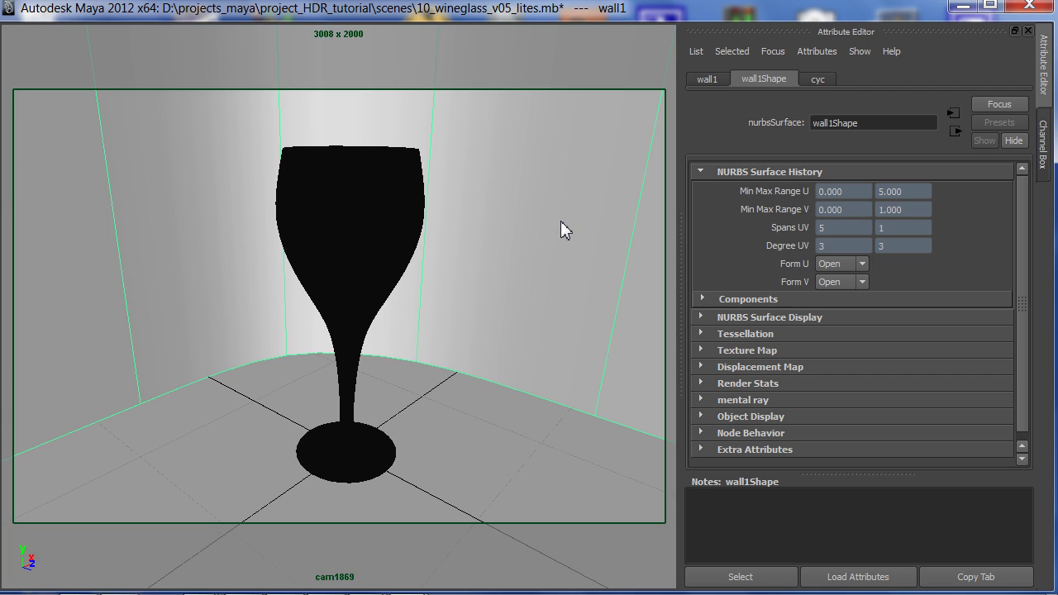
left_click(398, 223)
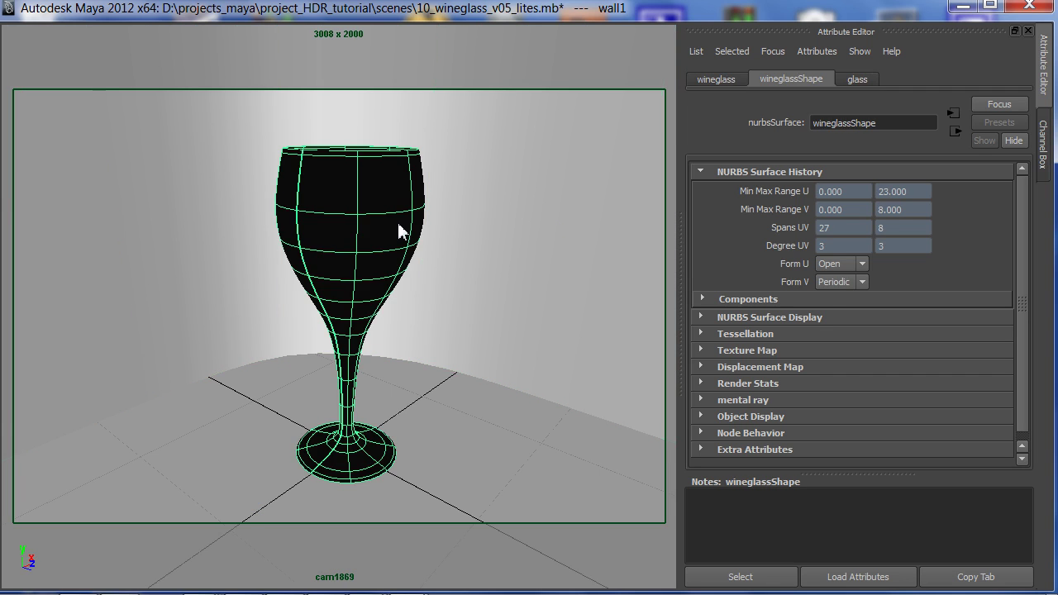
left_click(496, 230)
key("space")
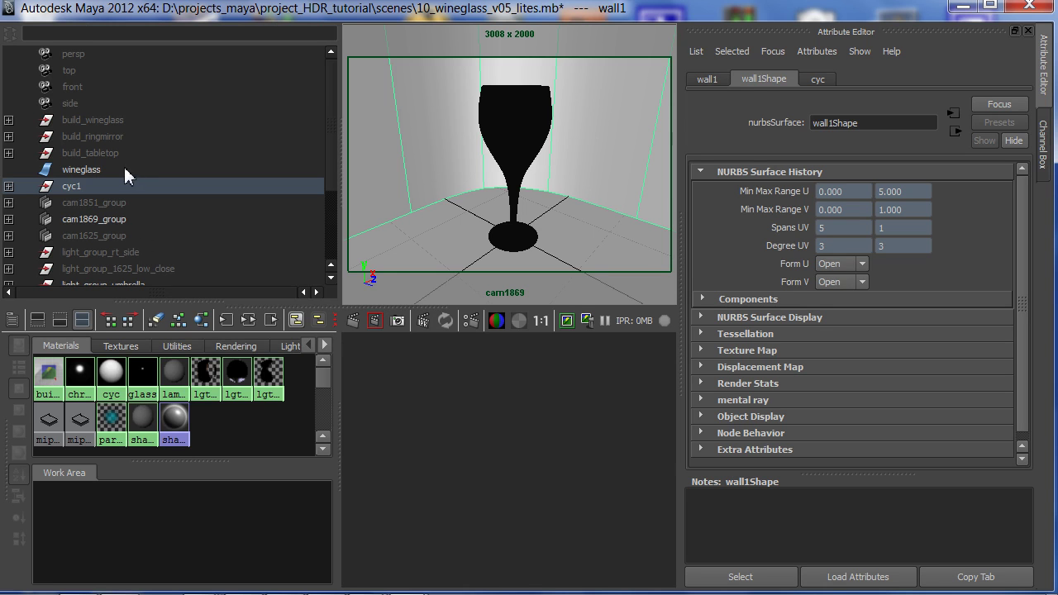
Unhide the lgt_ipad card in light_group_umbrella and graph its material to inspect the Umbrella_A.exr file texture.
scroll(336, 190, "down", 2)
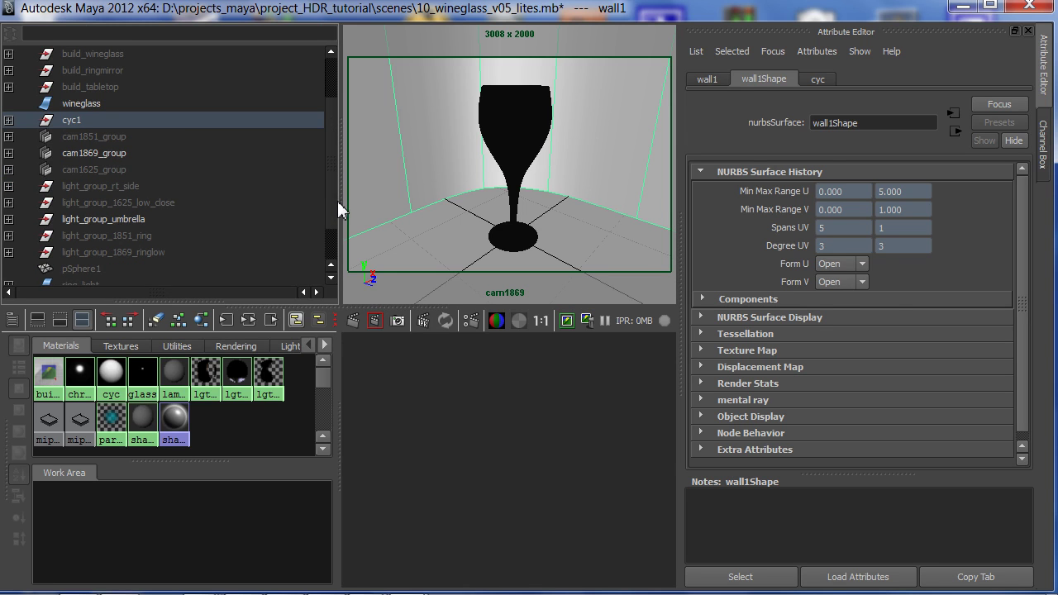
left_click(168, 204)
left_click(156, 219)
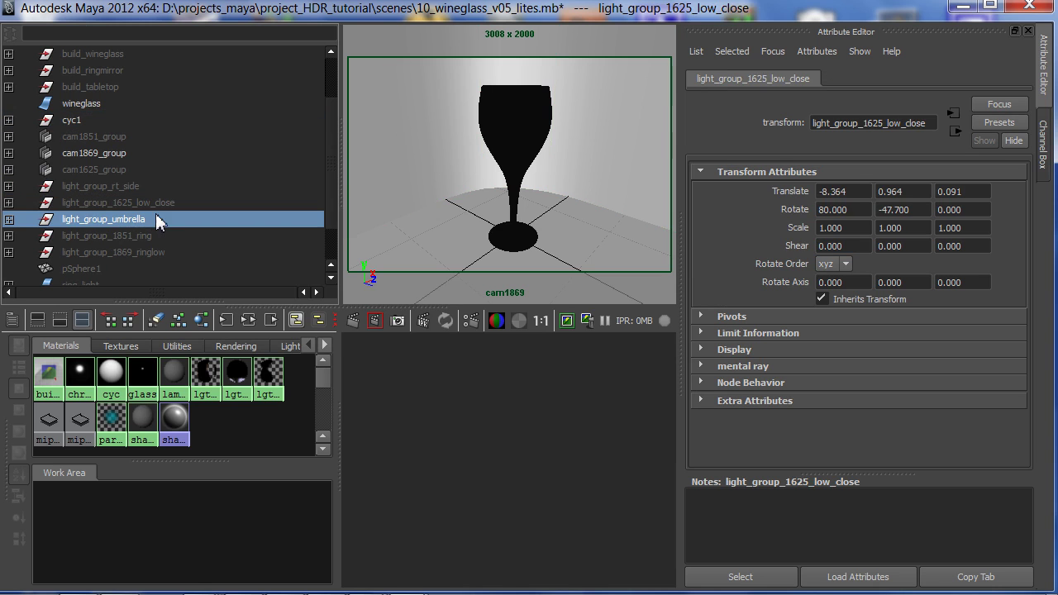
left_click(10, 219)
left_click(137, 236)
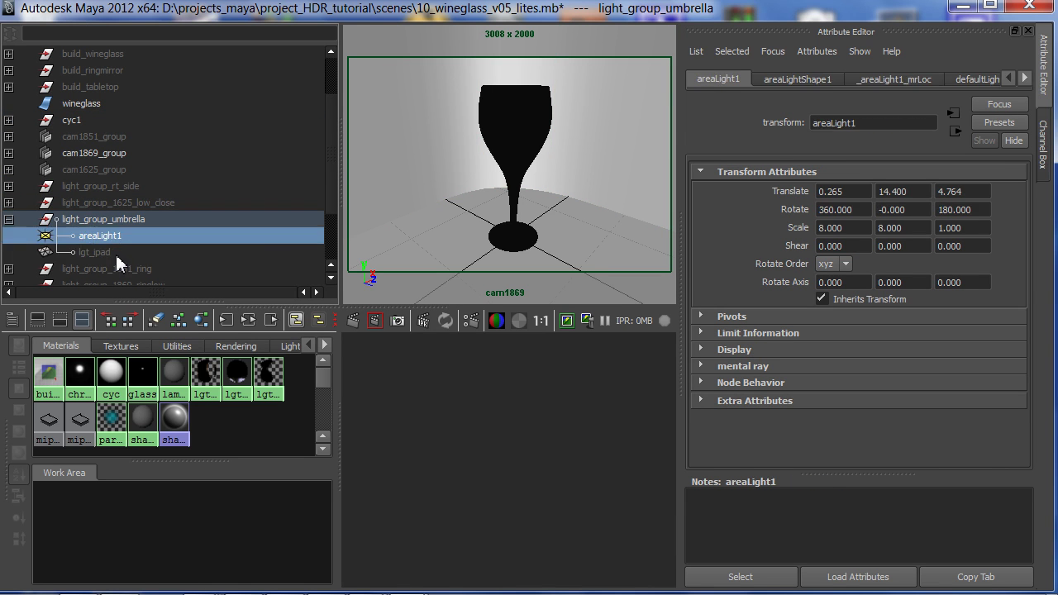
left_click(118, 254)
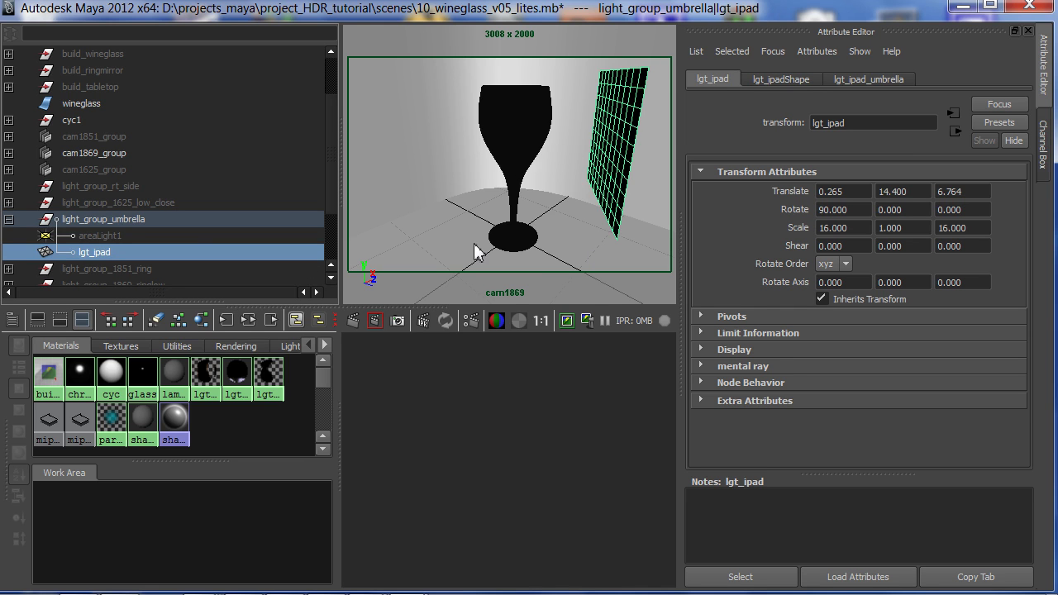
left_click(200, 319)
left_click(55, 553)
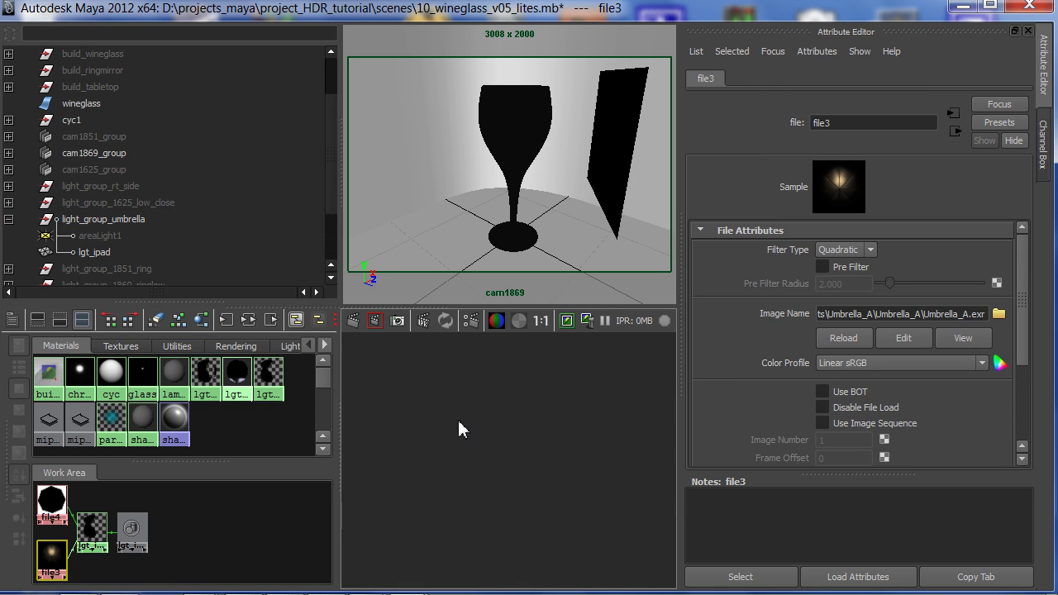
Render the wineglass and umbrella card with mental ray from the cam1869 camera.
key("space")
left_click(13, 34)
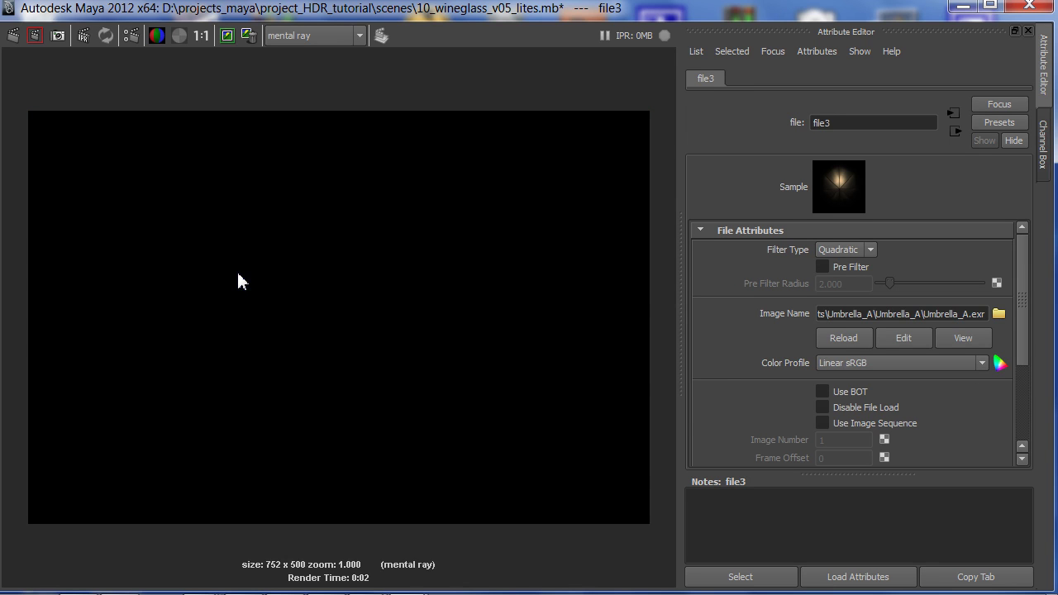
right_click(362, 237)
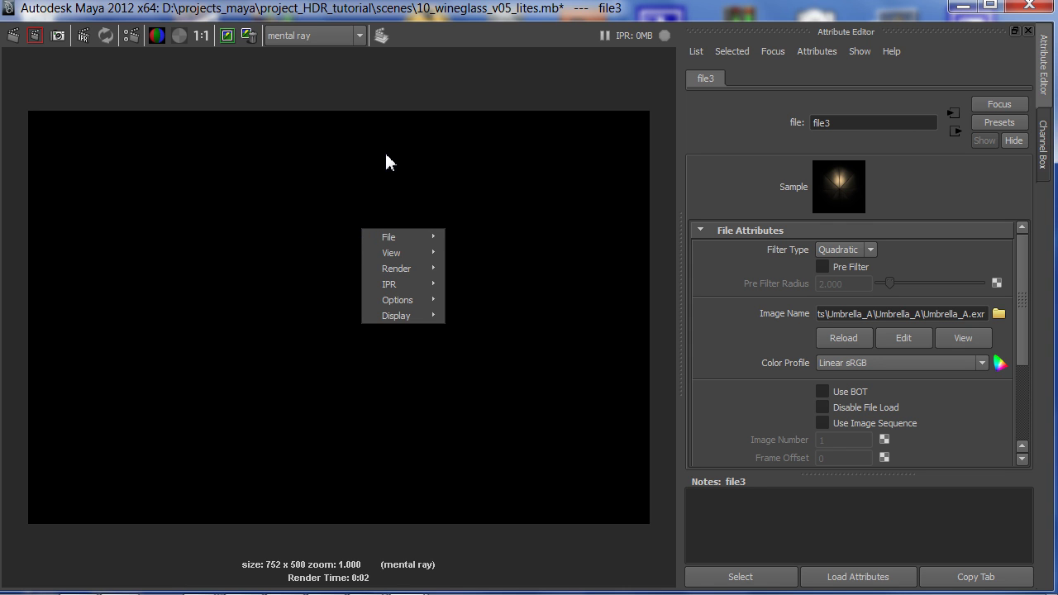
mouse_move(407, 270)
mouse_move(569, 351)
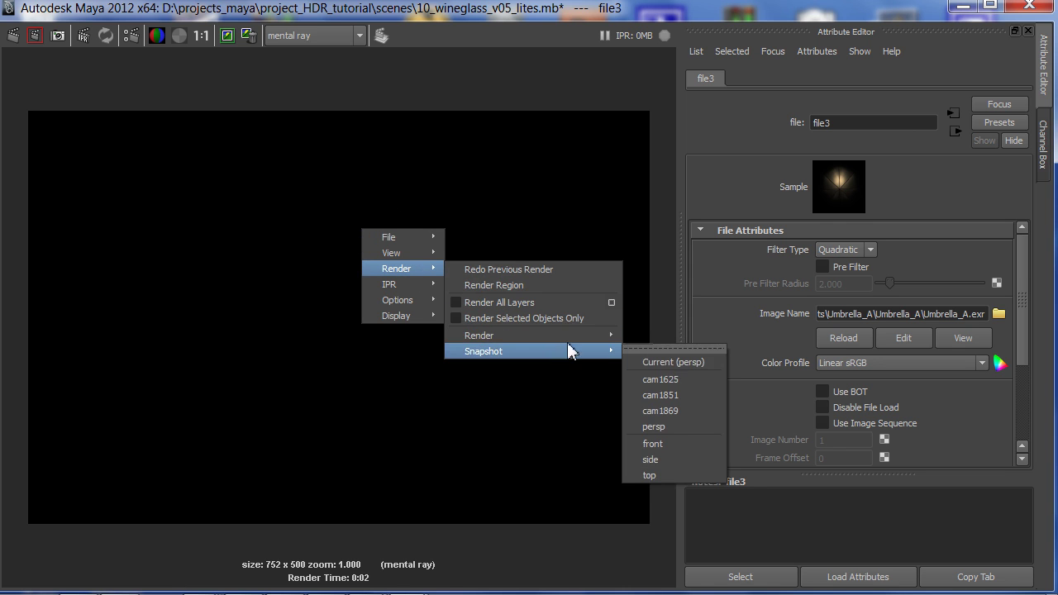
left_click(679, 409)
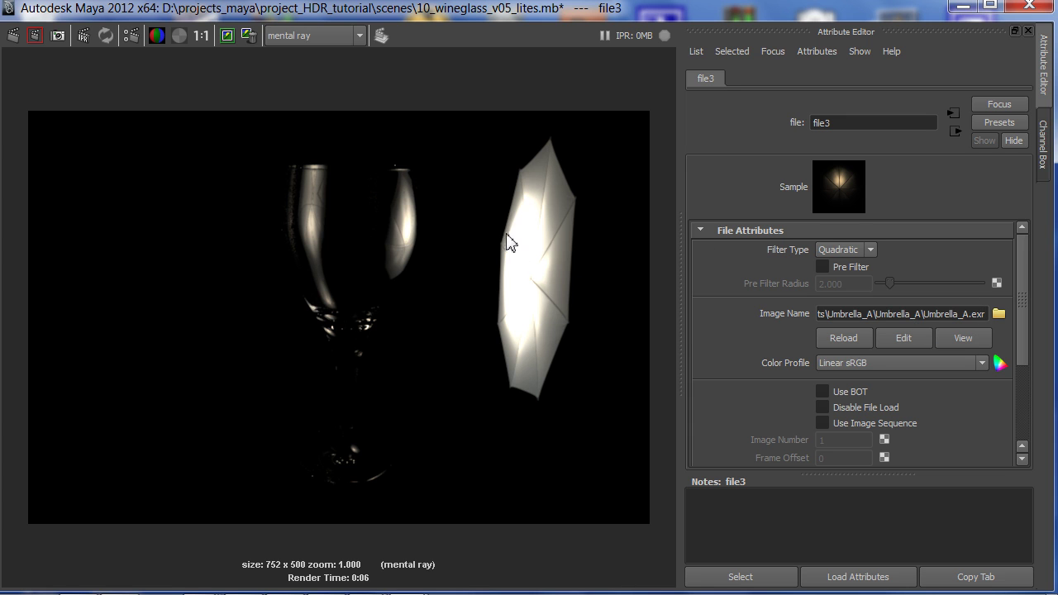
Enable Final Gathering in the mental ray render settings and render the wineglass view again.
right_click(447, 224)
mouse_move(483, 293)
mouse_move(630, 314)
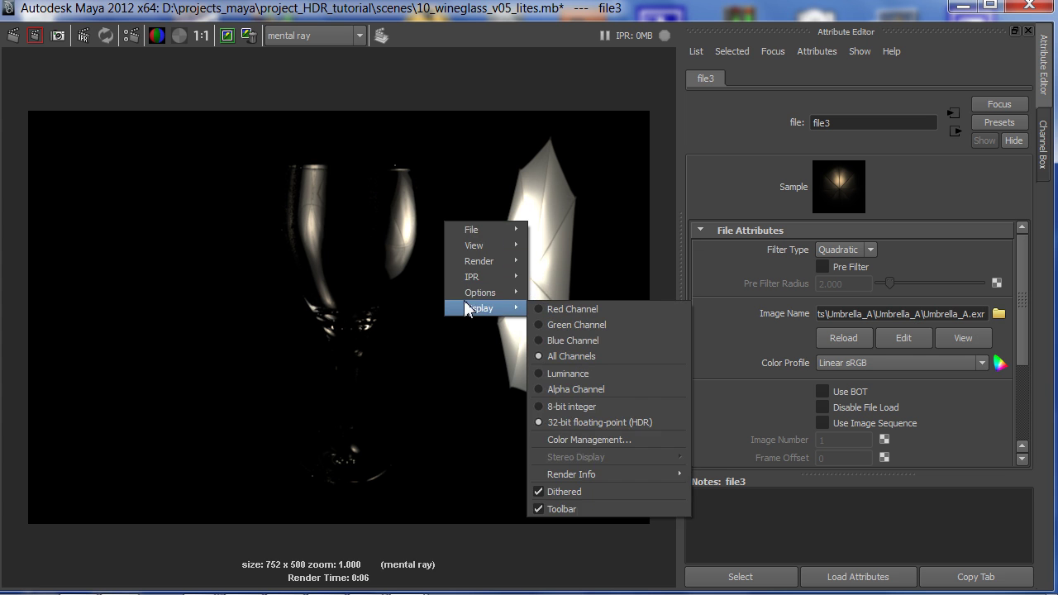
left_click(130, 39)
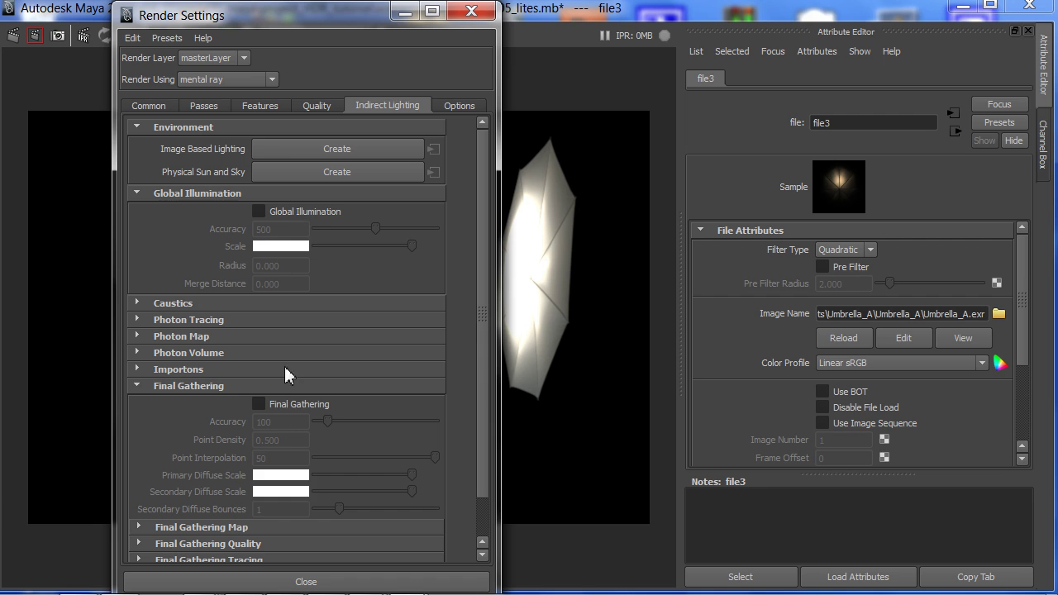
left_click(258, 403)
left_click(471, 10)
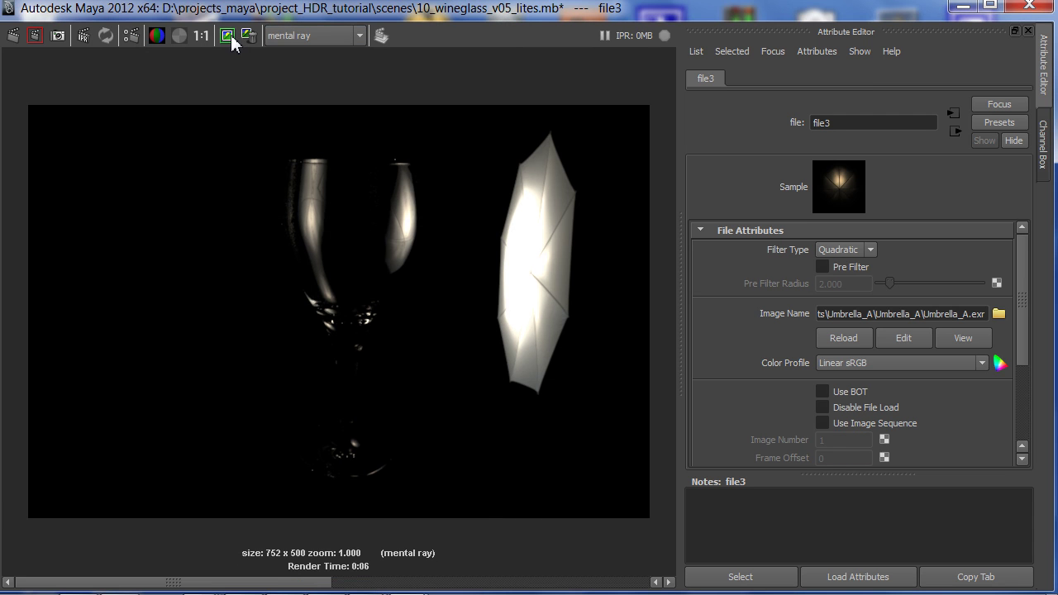
left_click(13, 36)
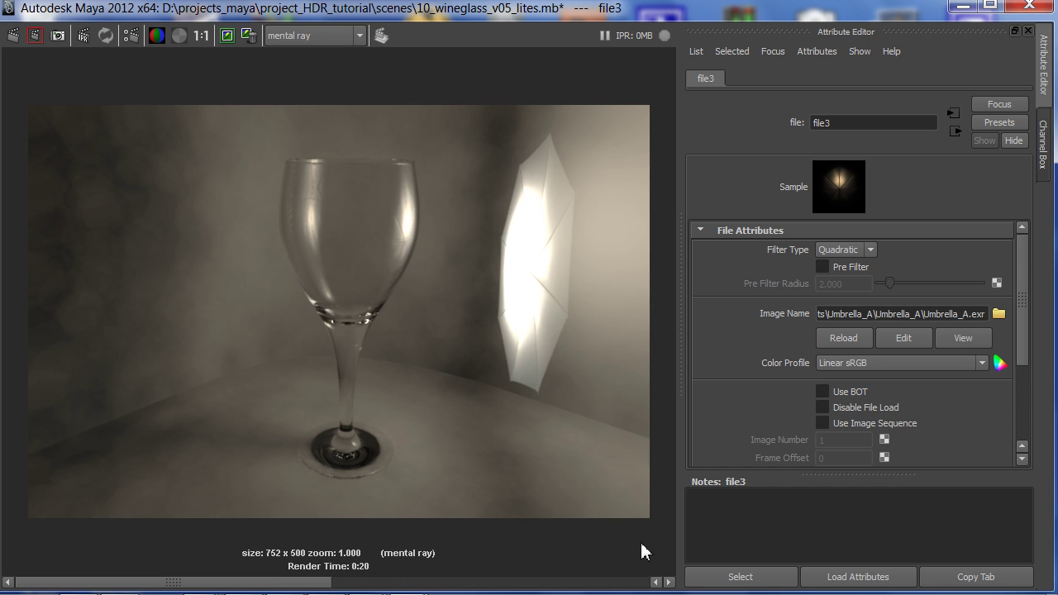
left_click(668, 583)
left_click(656, 583)
Unhide areaLight1 in light_group_umbrella and set its mental ray area light type to Cylinder.
key("space")
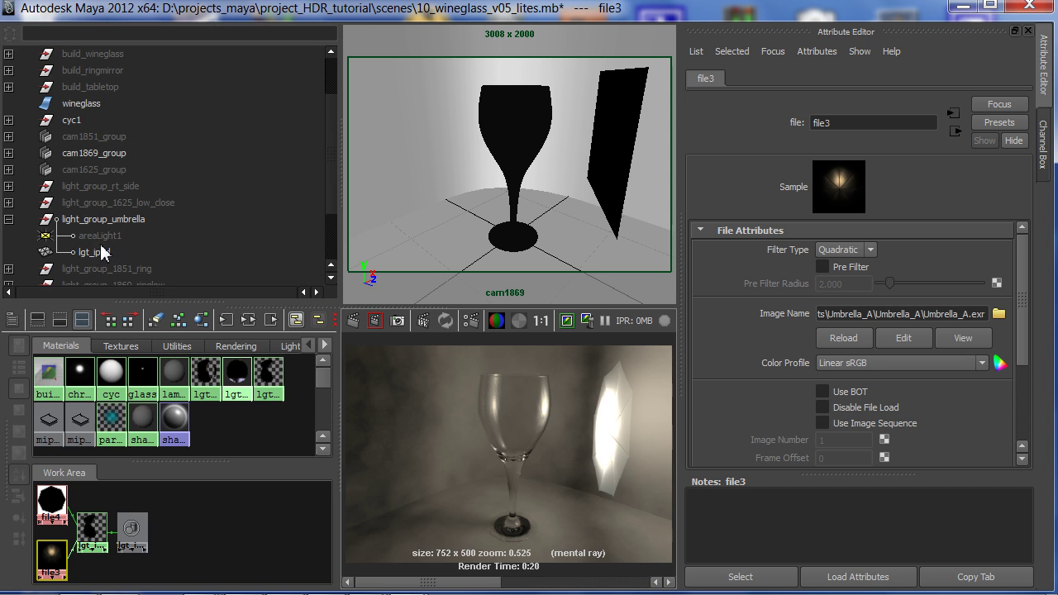
left_click(115, 235)
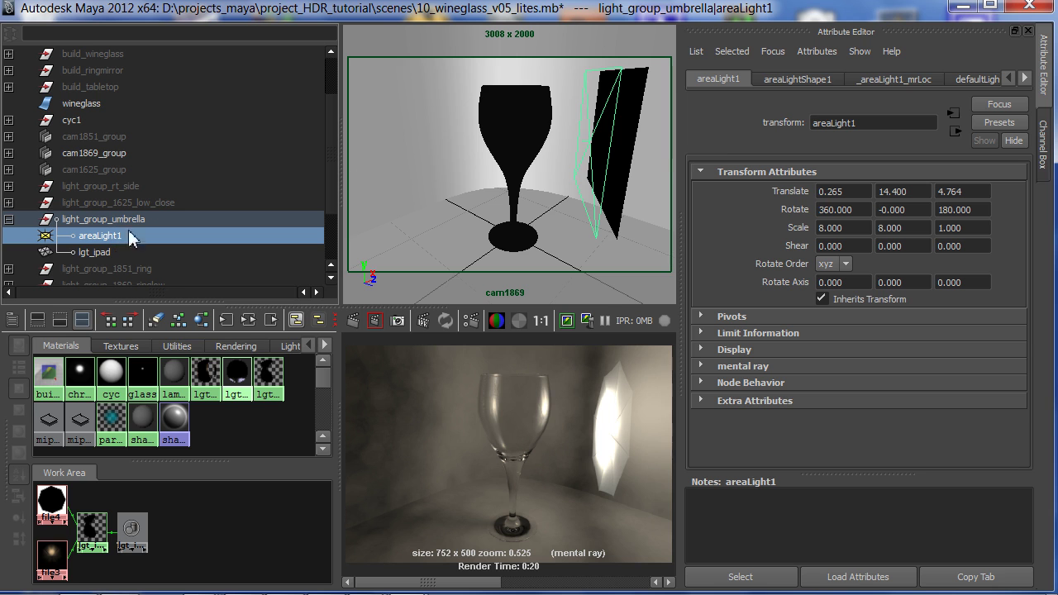
left_click(808, 79)
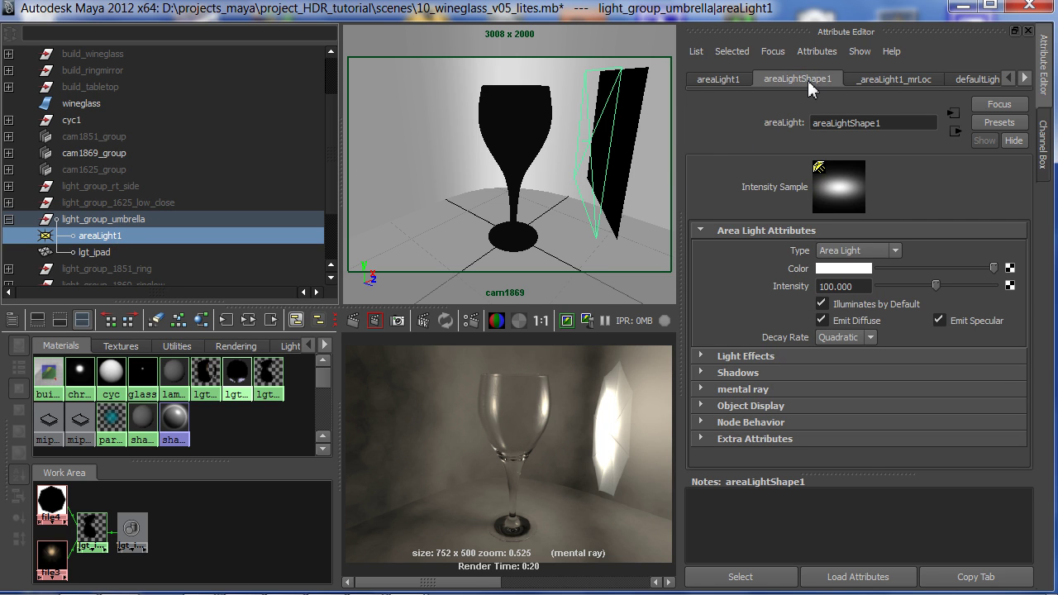
left_click(766, 390)
left_click(864, 442)
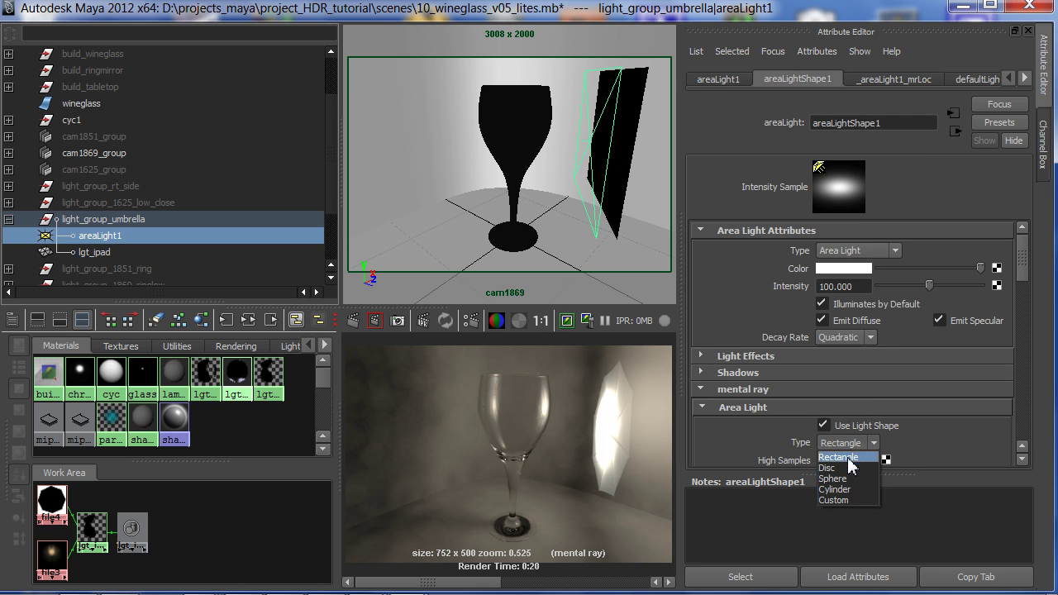
left_click(849, 489)
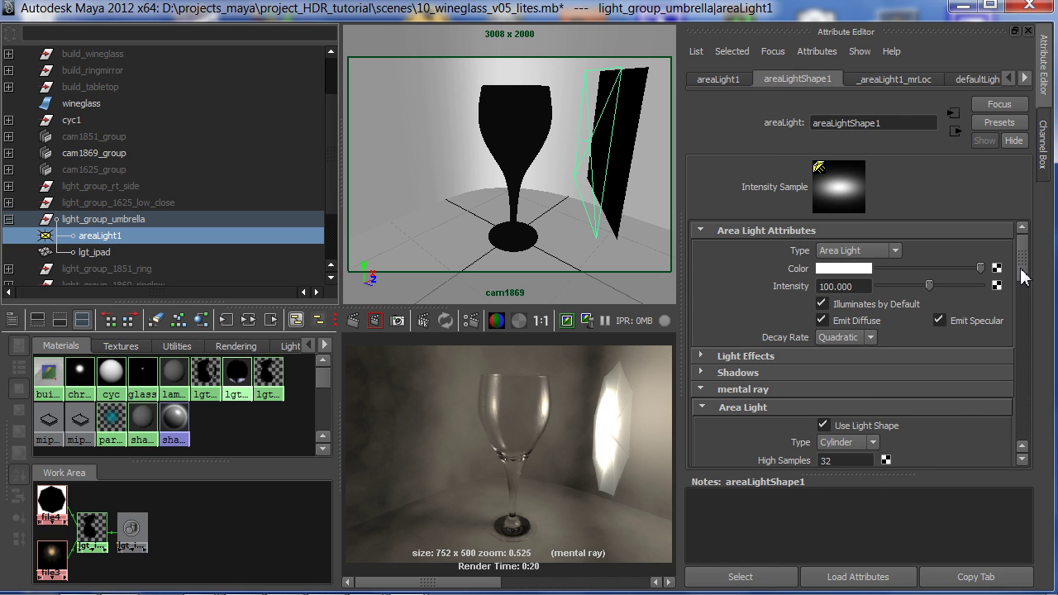
left_click_drag(1023, 276, 1023, 302)
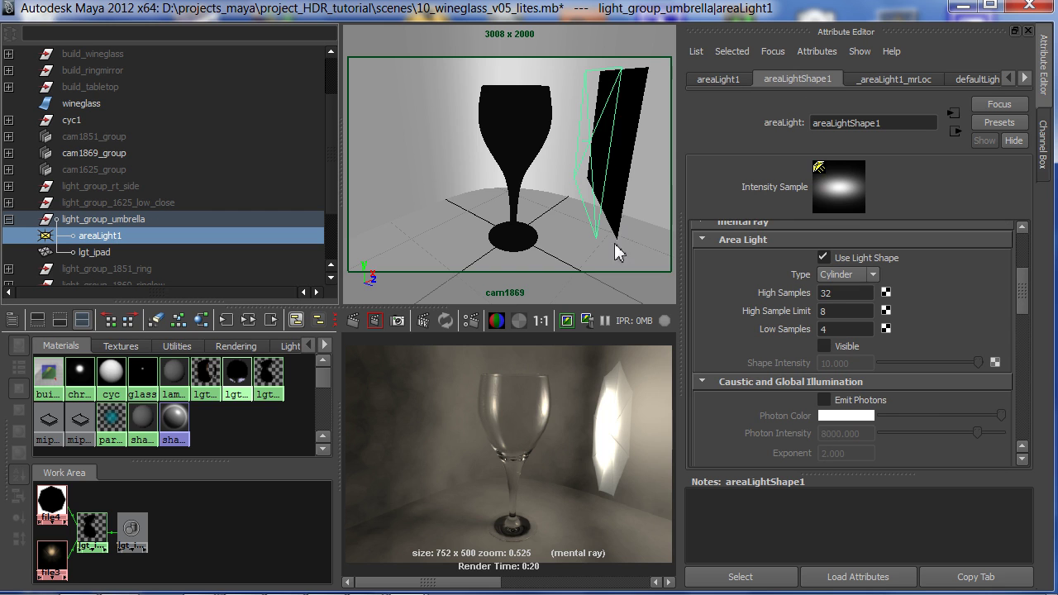
Set the intensity of areaLight1 to 50.
key("space")
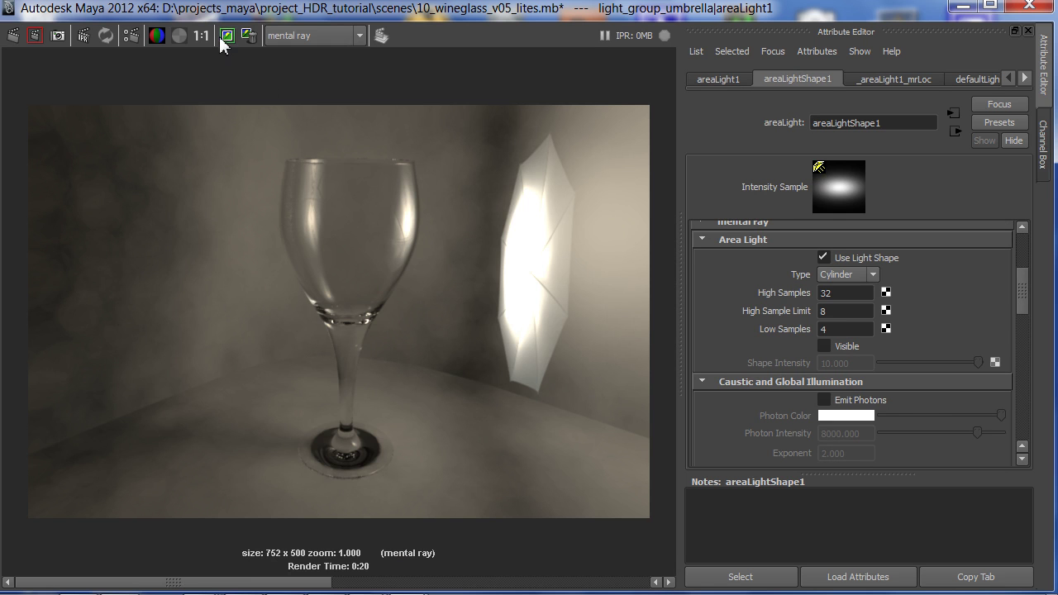
left_click_drag(1025, 299, 1016, 252)
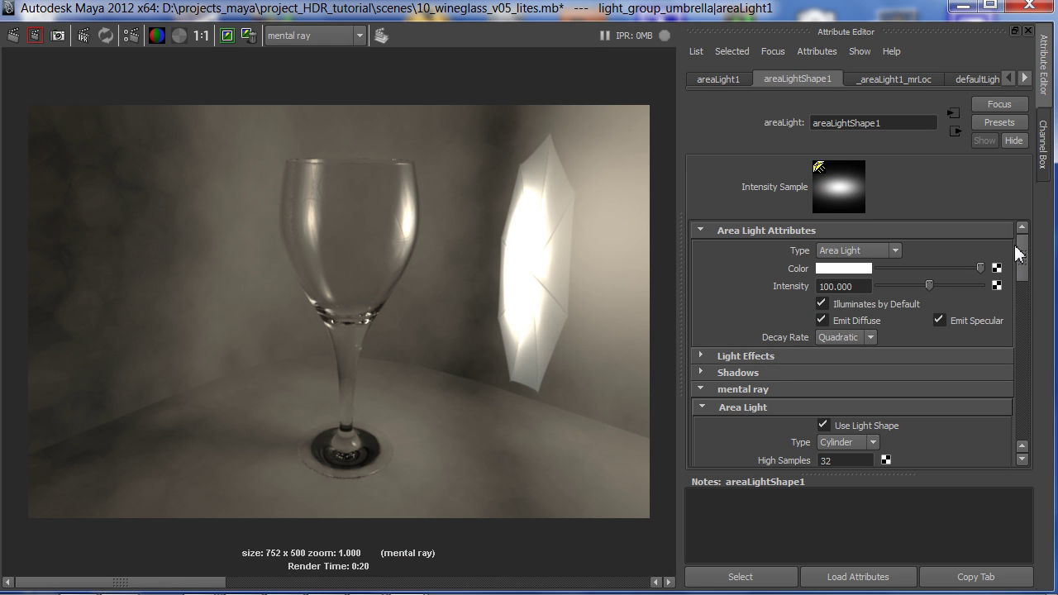
left_click_drag(845, 289, 818, 290)
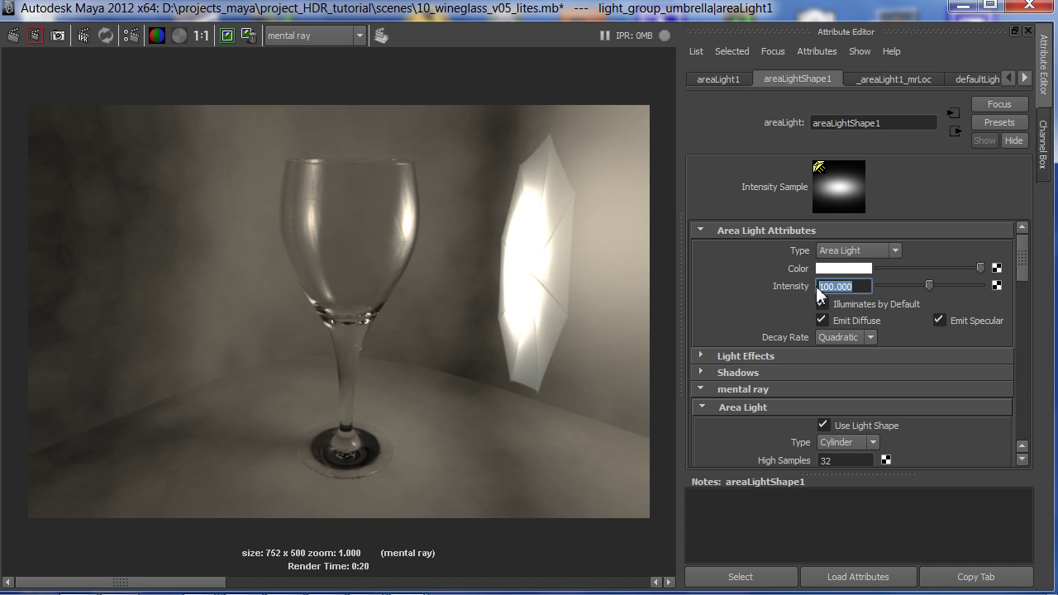
type("50")
key("Return")
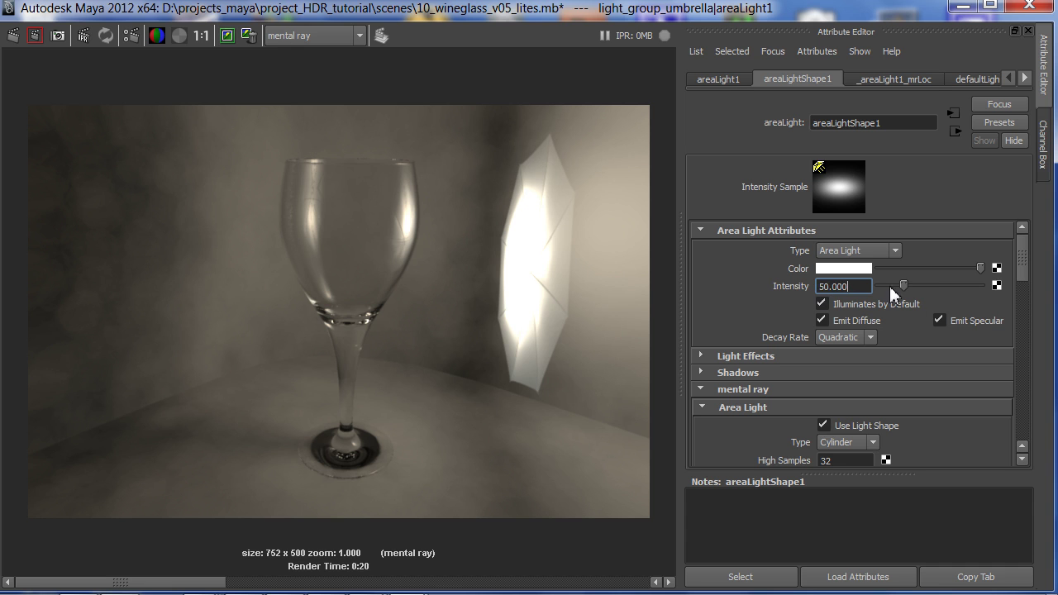
Set the area light's mental ray High Samples to 16 and render the wineglass view again.
left_click_drag(1025, 285, 1025, 325)
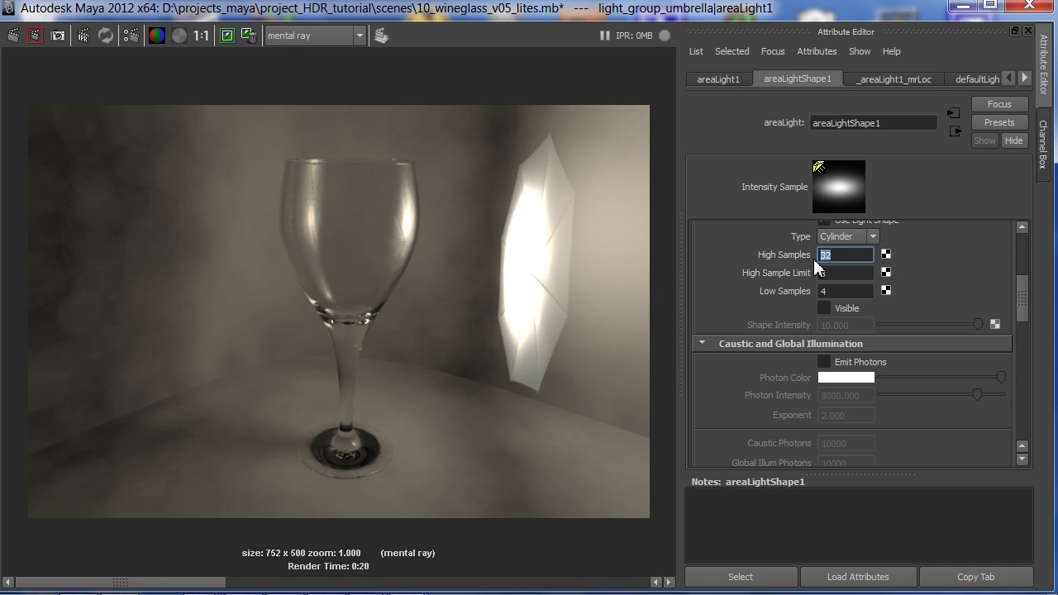
type("16")
key("Tab")
key("Tab")
scroll(815, 266, "down", 2)
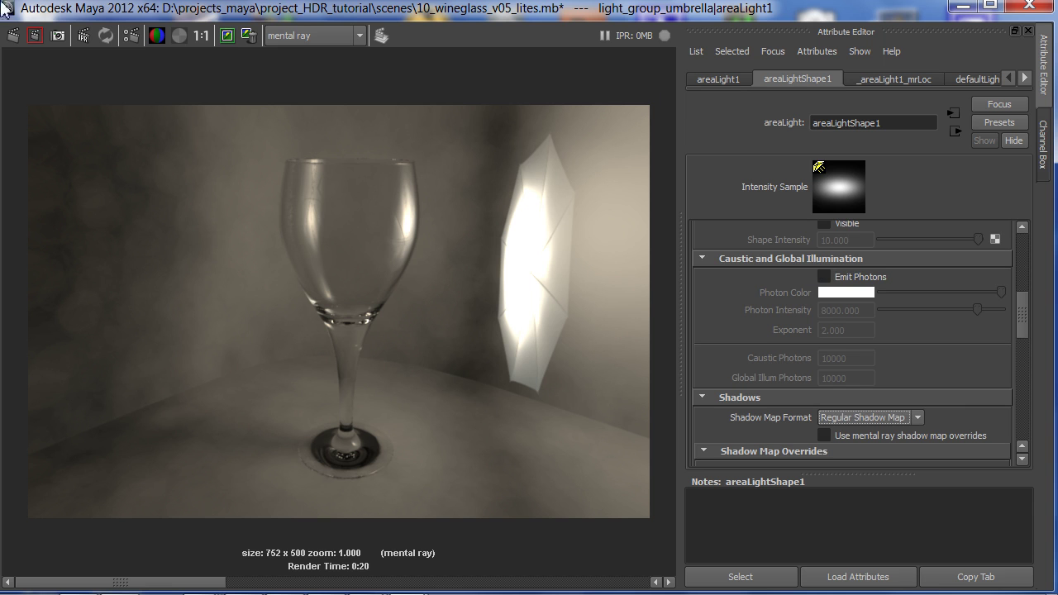
left_click(34, 35)
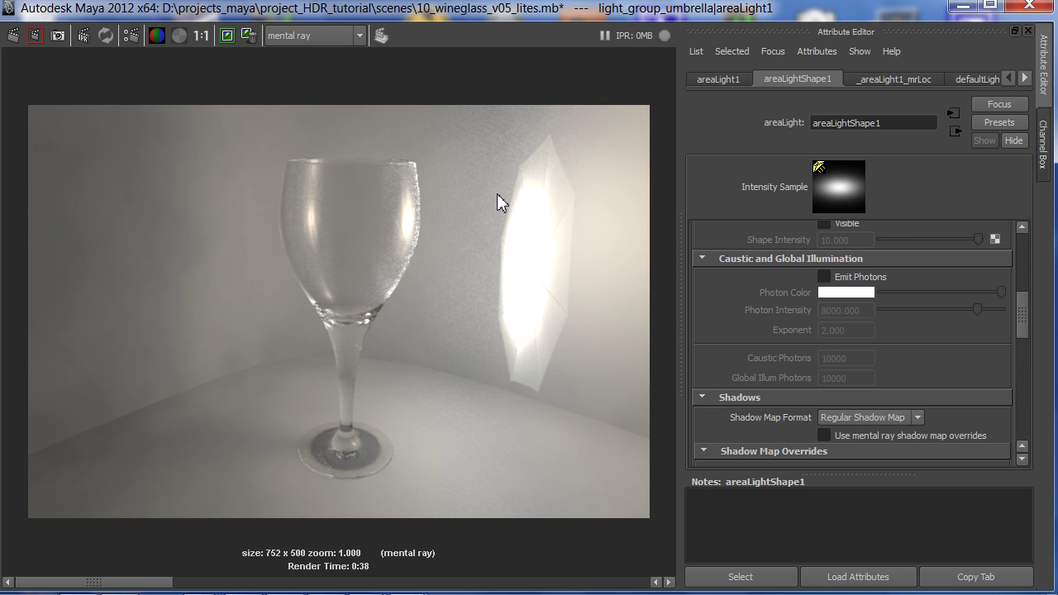
Hide areaLight1 in light_group_umbrella, keeping the umbrella card as the scene's light source.
key("space")
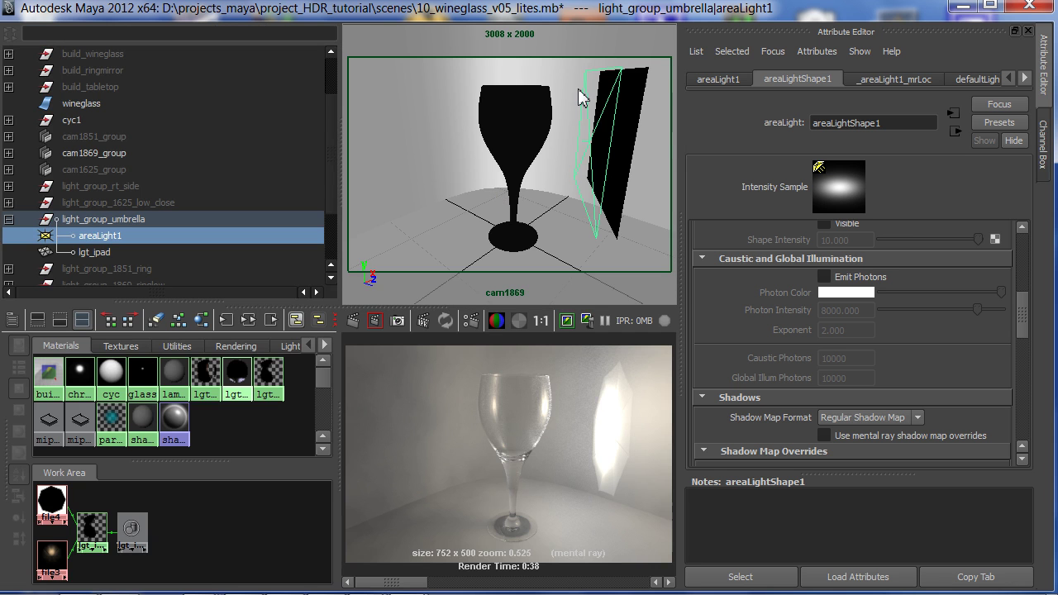
left_click(584, 95)
left_click(585, 93)
left_click(587, 93)
left_click(614, 115)
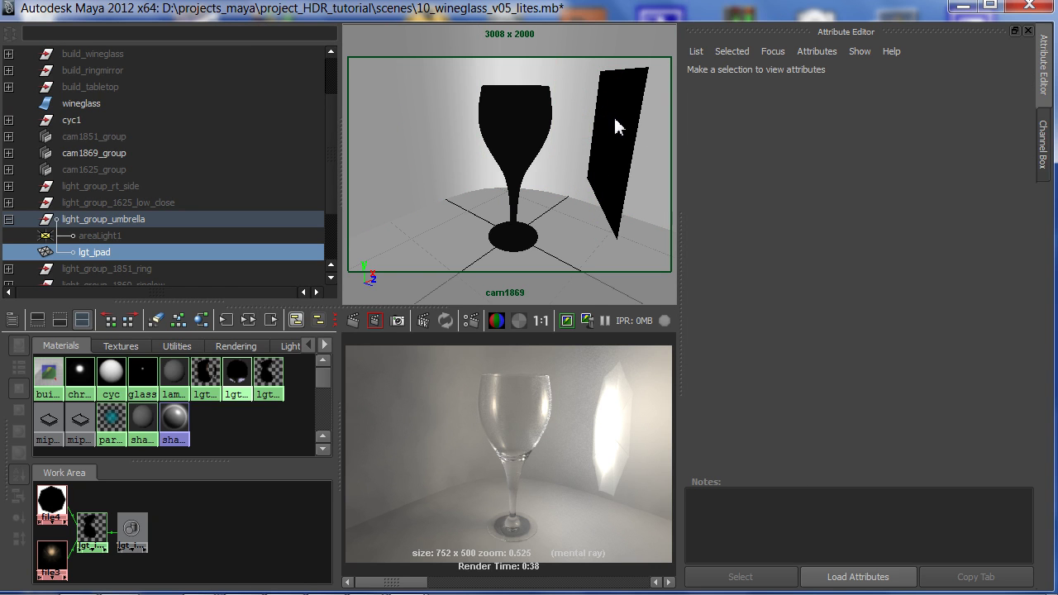
Change the umbrella card's file3 texture from Umbrella_A.exr to Umbrella_A.iff and render the view.
left_click(51, 560)
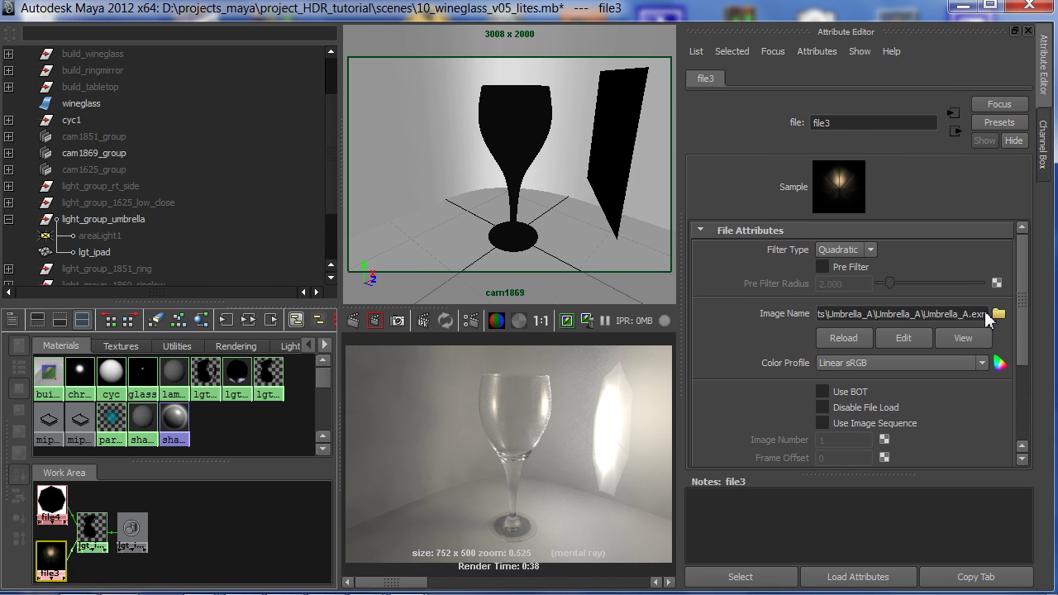
left_click_drag(971, 319, 989, 318)
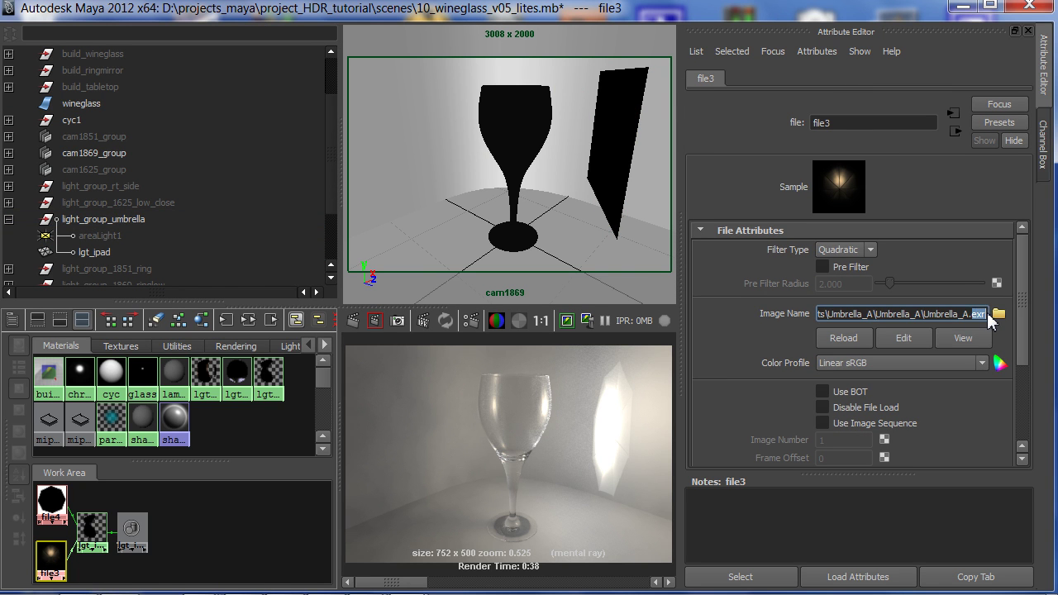
type("iff")
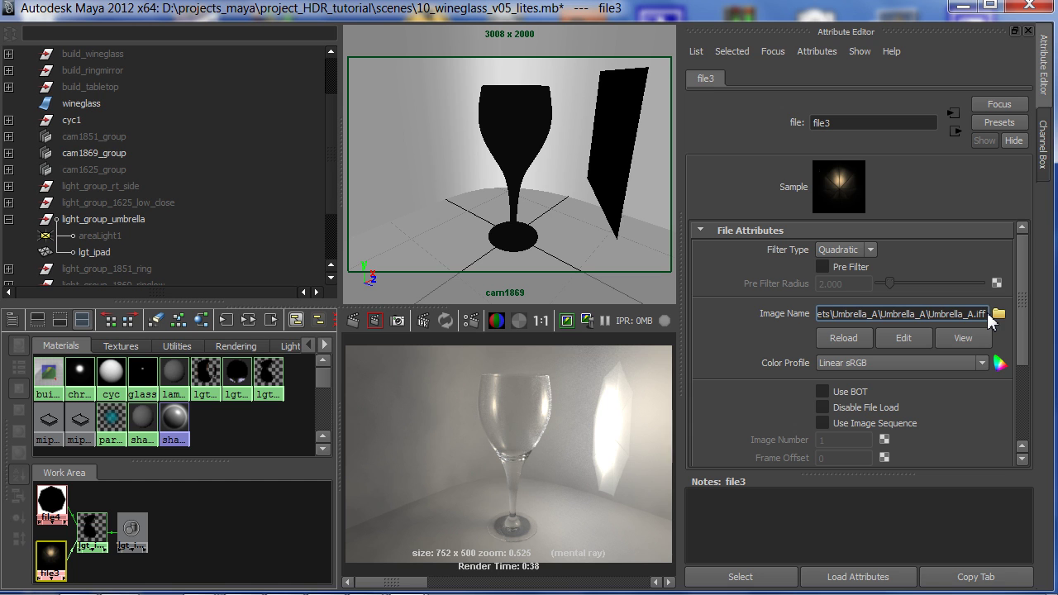
key("Return")
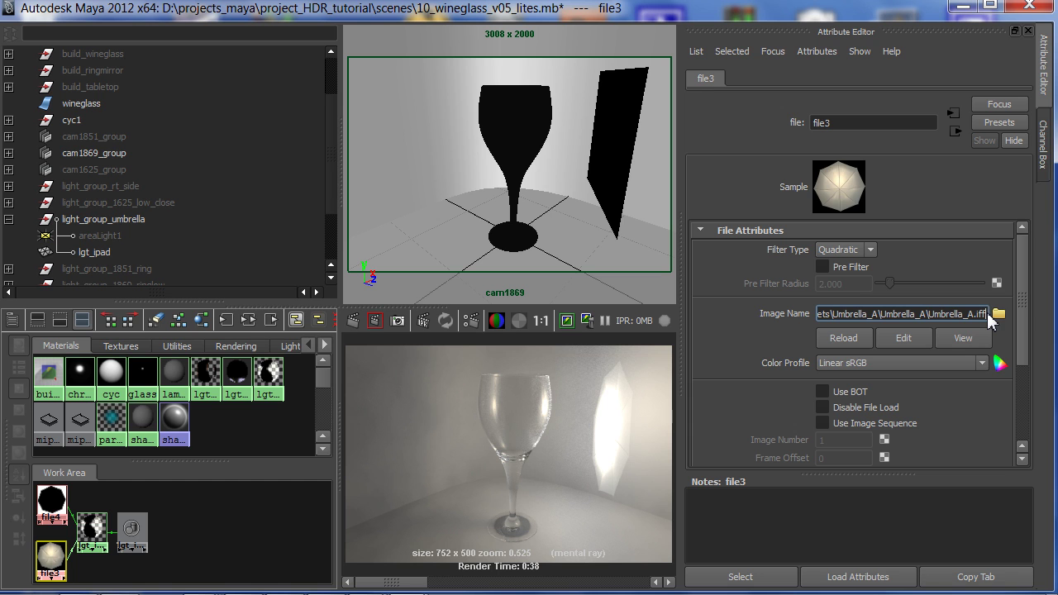
left_click(353, 324)
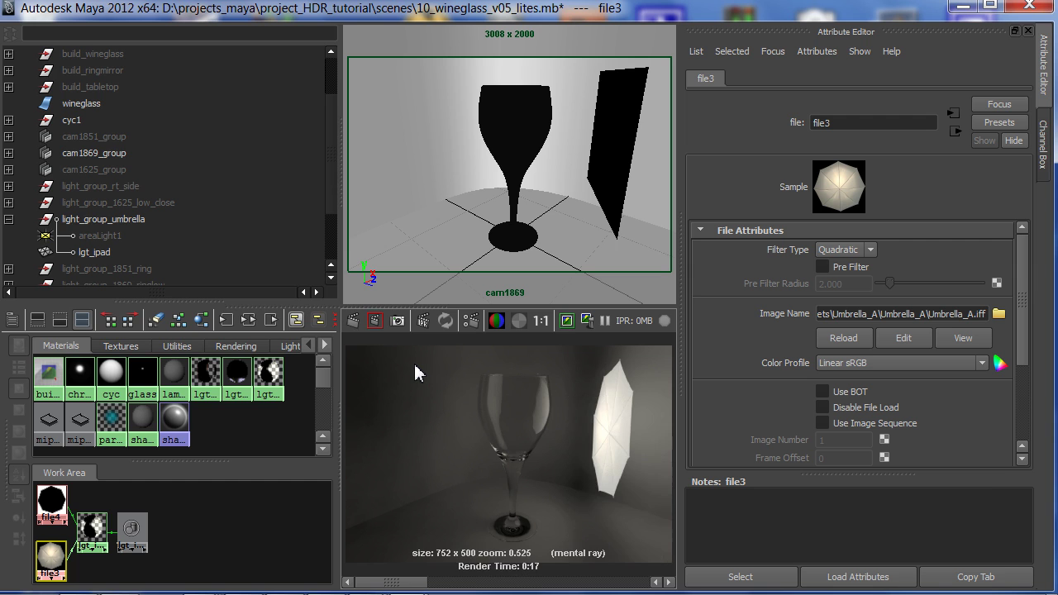
Bring up the stored EXR umbrella render at full size and lower its display exposure to -4.474 in the color management settings.
key("space")
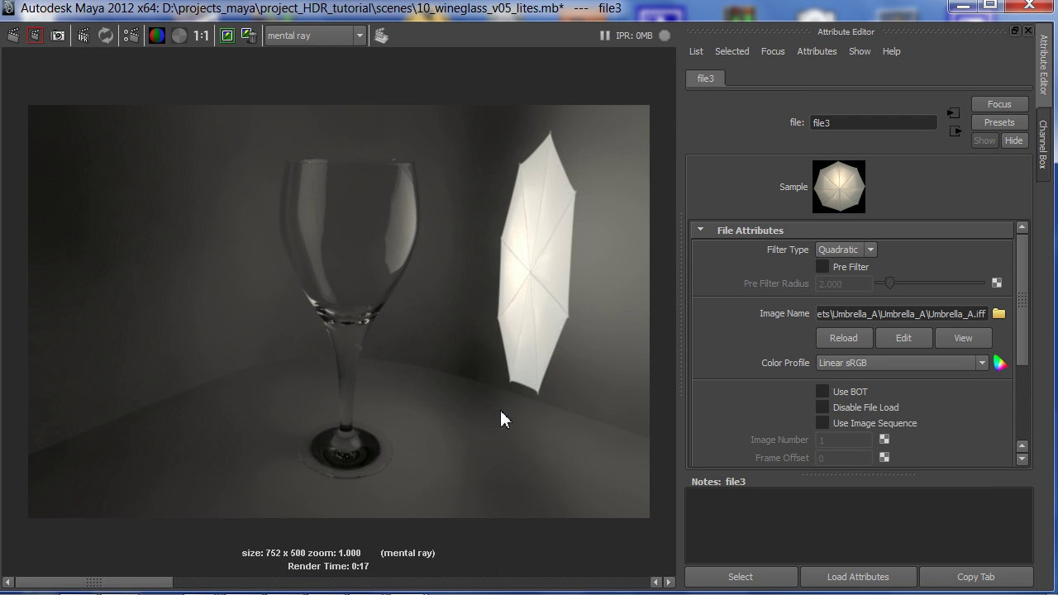
left_click(670, 583)
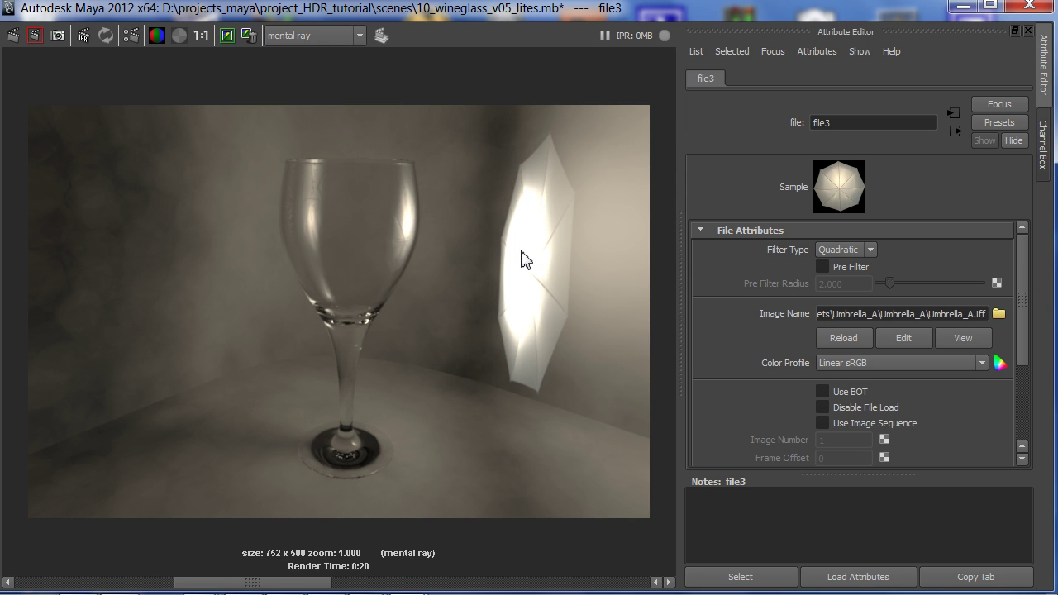
right_click(471, 240)
mouse_move(496, 321)
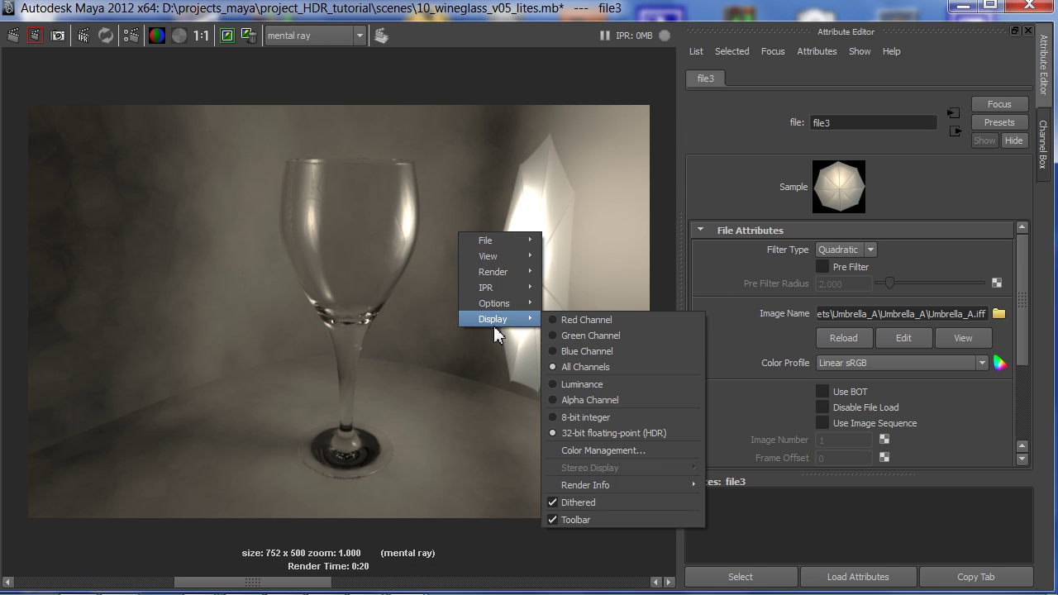
left_click(649, 453)
left_click_drag(944, 208, 885, 228)
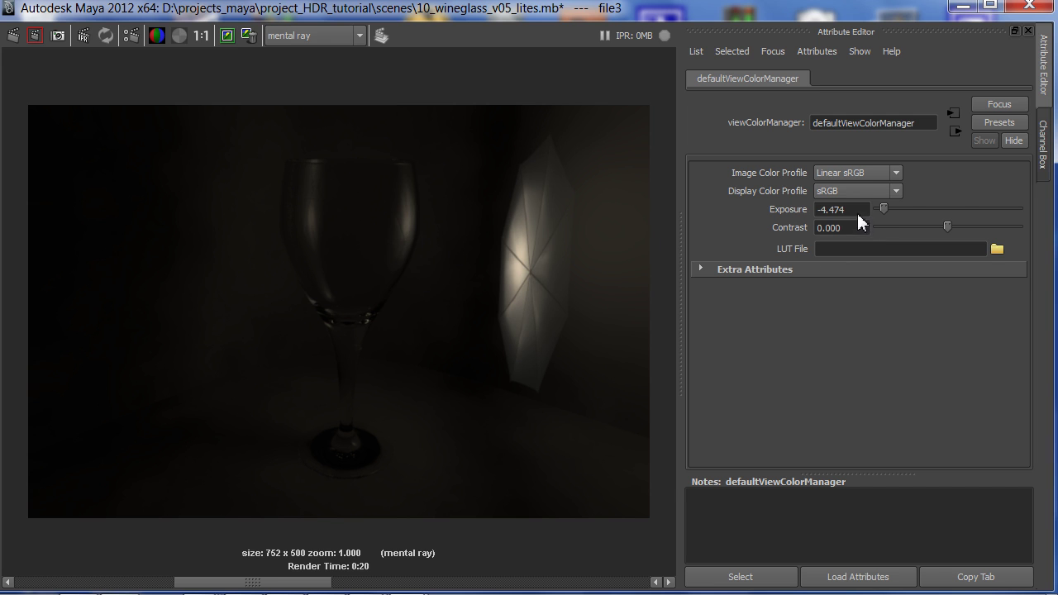
Reset the display exposure to 0 and switch back to the stored IFF umbrella render.
double_click(818, 211)
type("0")
key("Return")
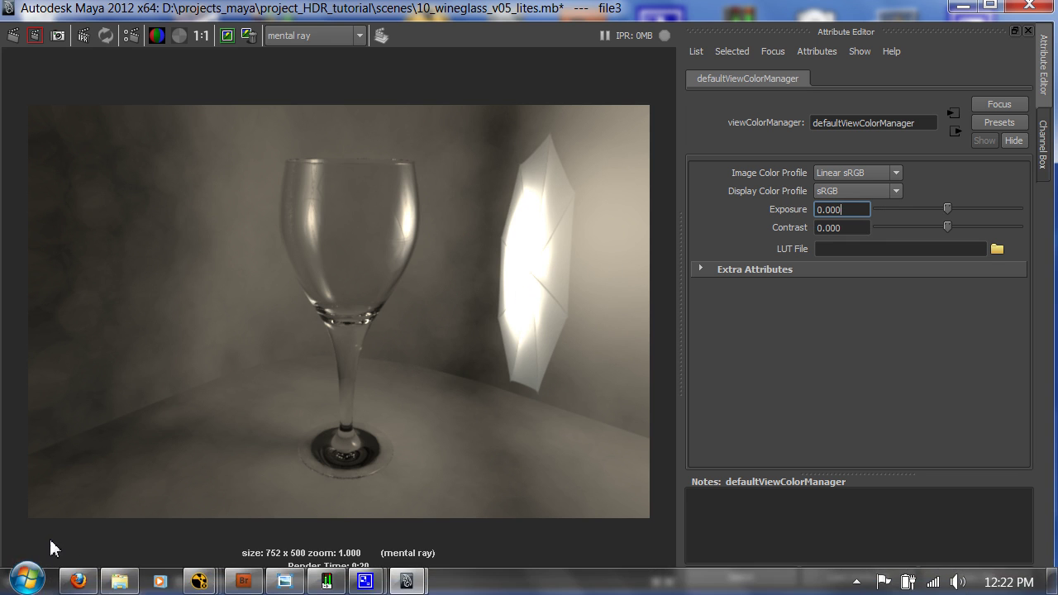
left_click(10, 582)
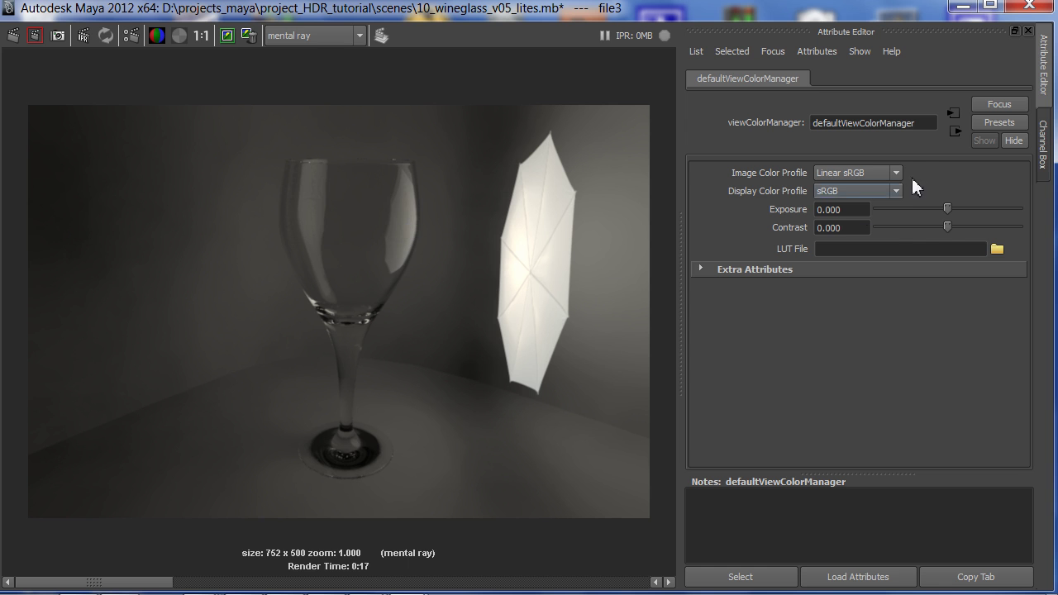
Test the display exposure on the IFF render at 0.439, reset it to 0, and return to the multi-pane layout.
mouse_move(948, 209)
left_mouse_down()
mouse_move(905, 217)
mouse_move(964, 221)
mouse_move(946, 228)
mouse_move(955, 225)
left_mouse_up()
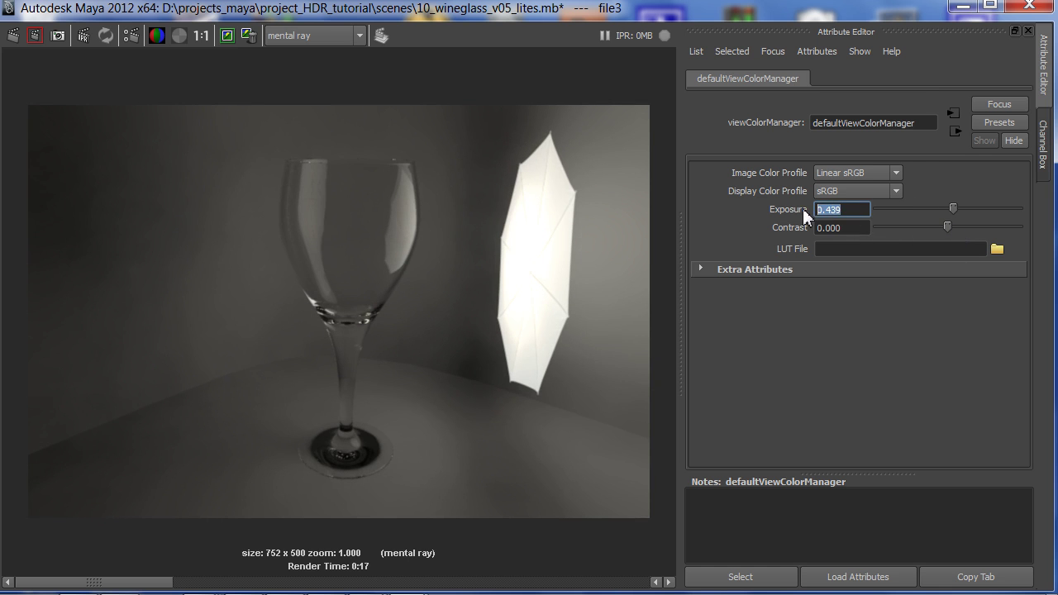
type("0")
key("Return")
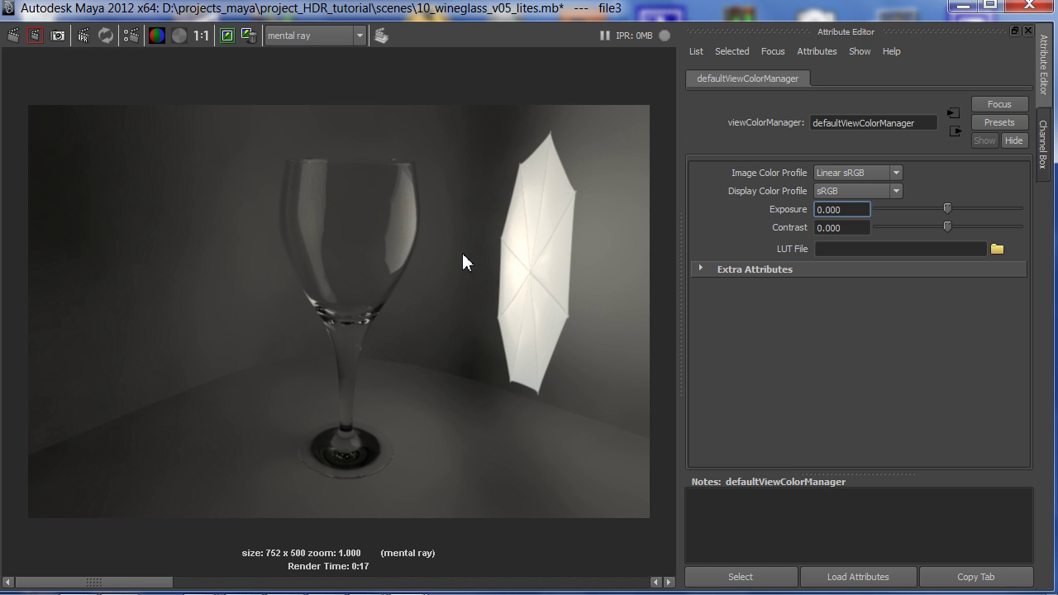
key("space")
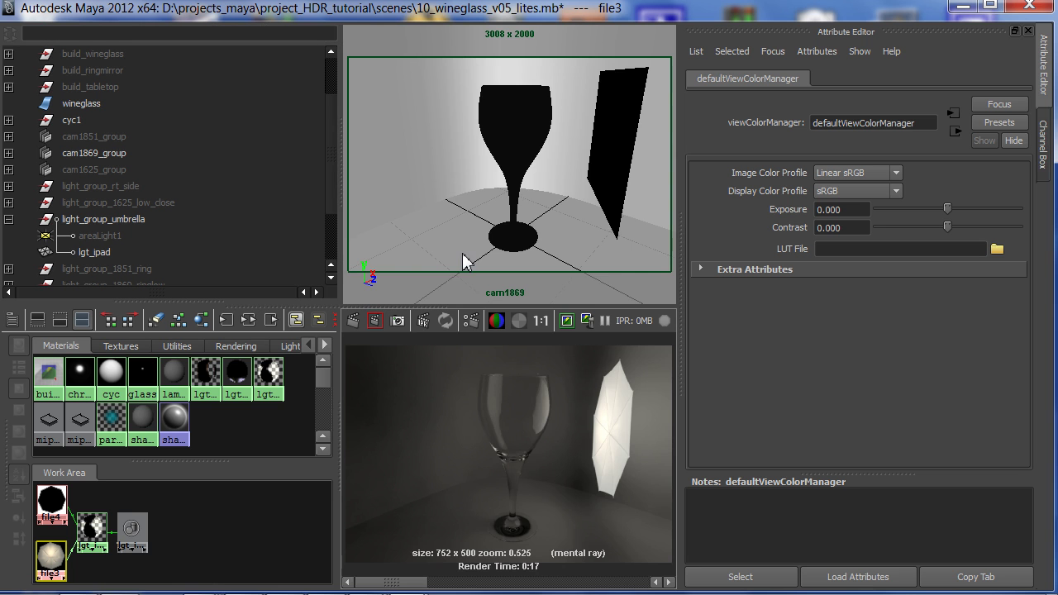
Switch to Adobe Bridge and compare the wineglass photos DSC_1347.jpg and DSC_1347.iff in the 15_glass folder.
mouse_move(265, 587)
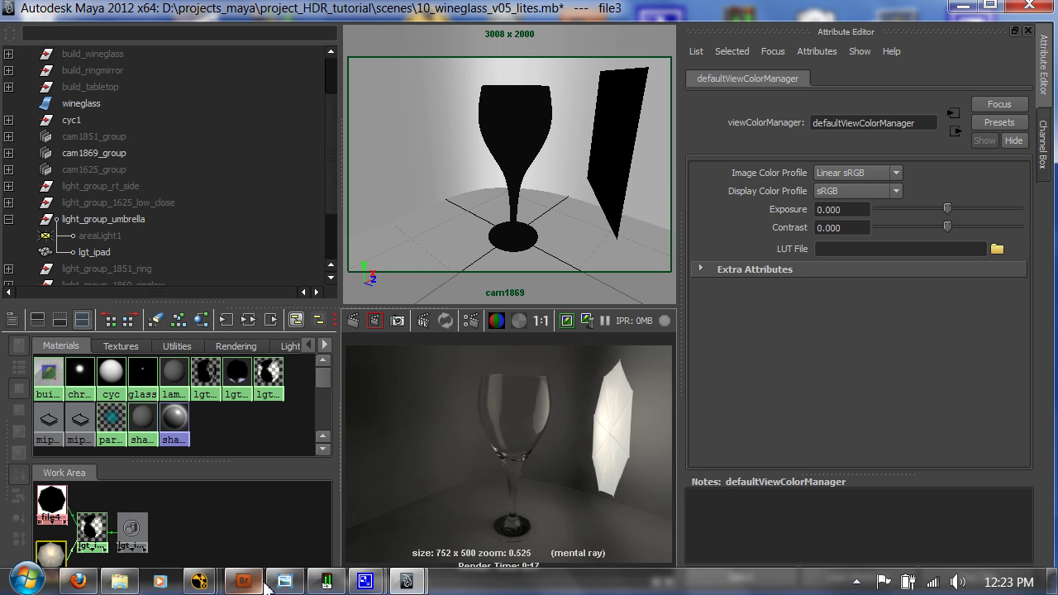
left_click(272, 472)
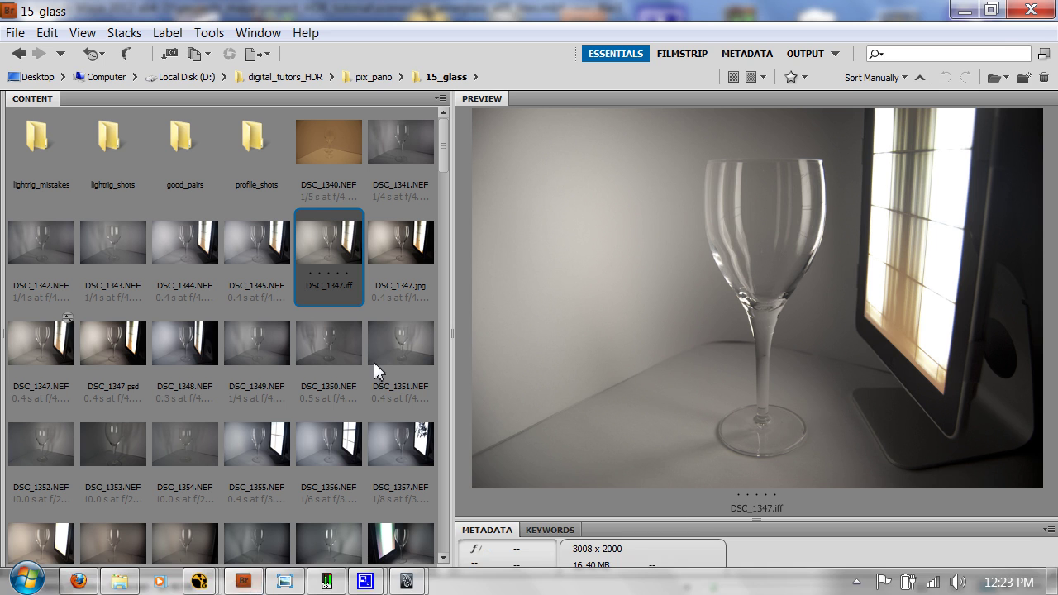
left_click(413, 237)
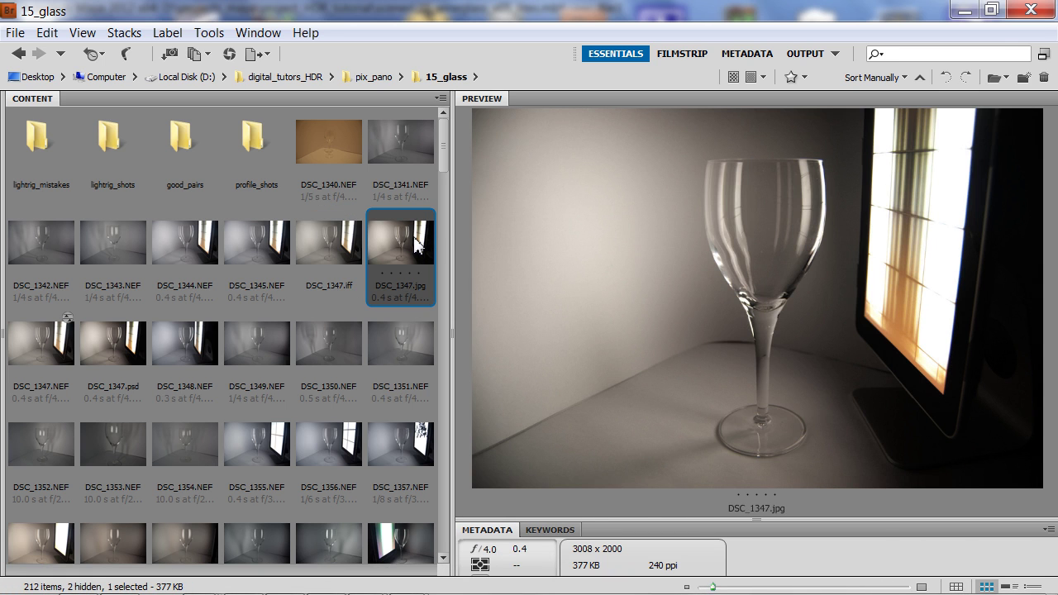
left_click(347, 262)
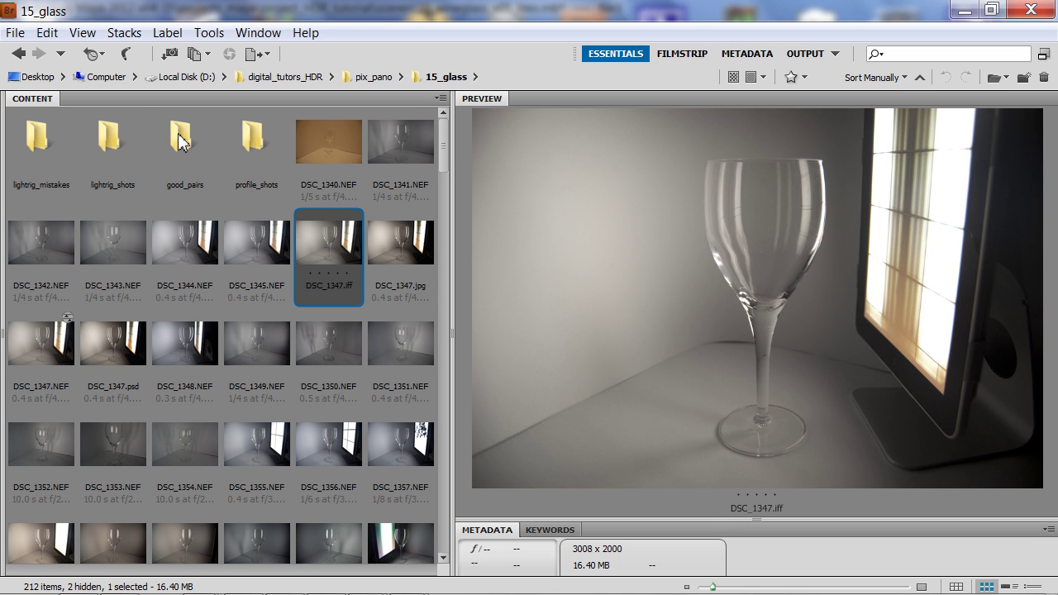
Open the lightrig_shots folder and examine the bracketed window-light exposures from DSC_1500.NEF to DSC_1505.NEF.
left_click(125, 145)
double_click(125, 145)
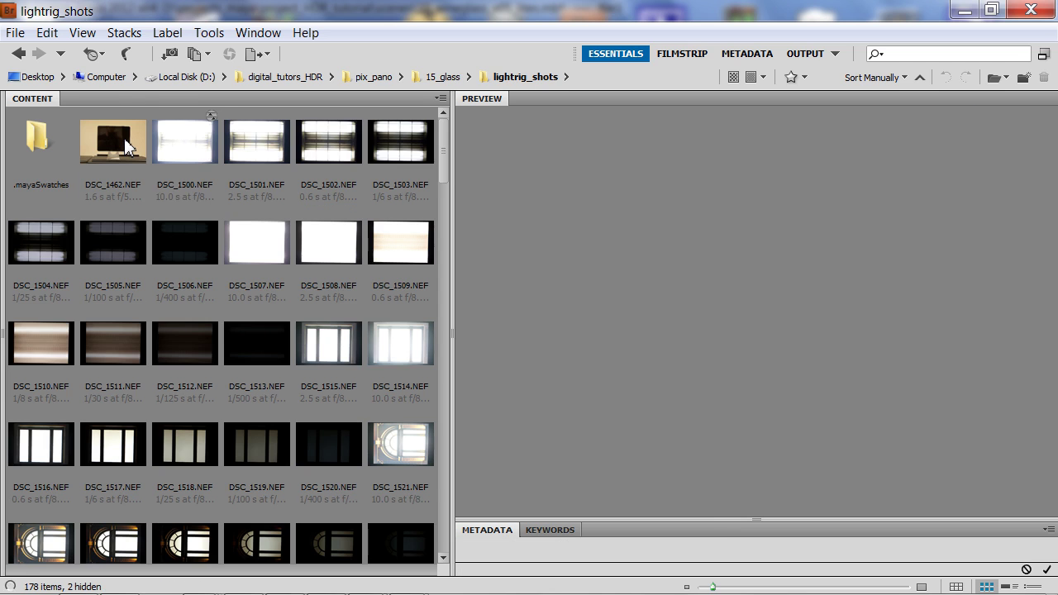
left_click(183, 143)
key("Right")
key("Right")
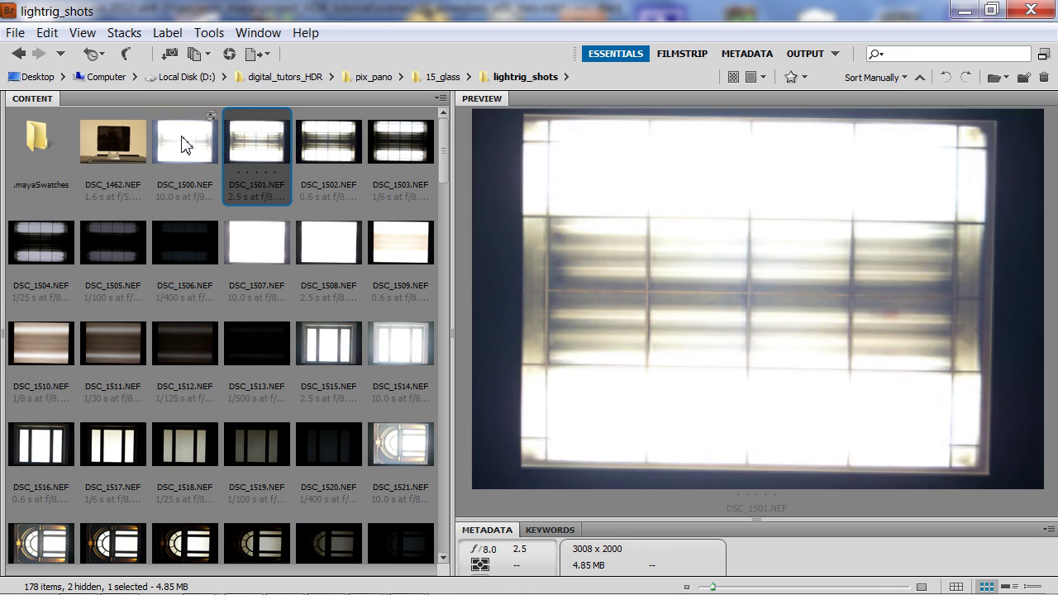
key("Right")
key("Right")
key("Right")
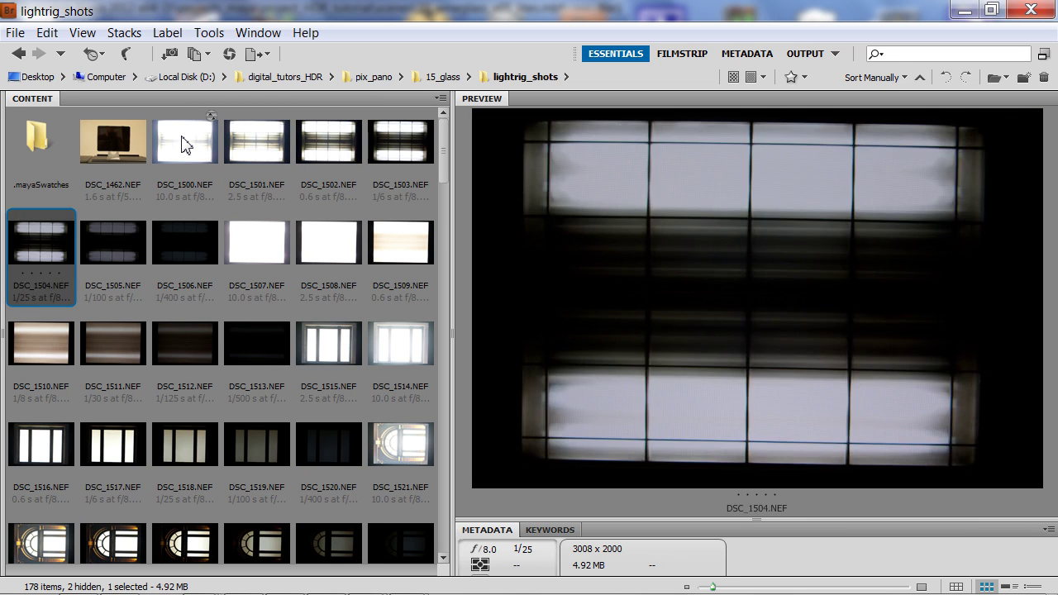
key("Left")
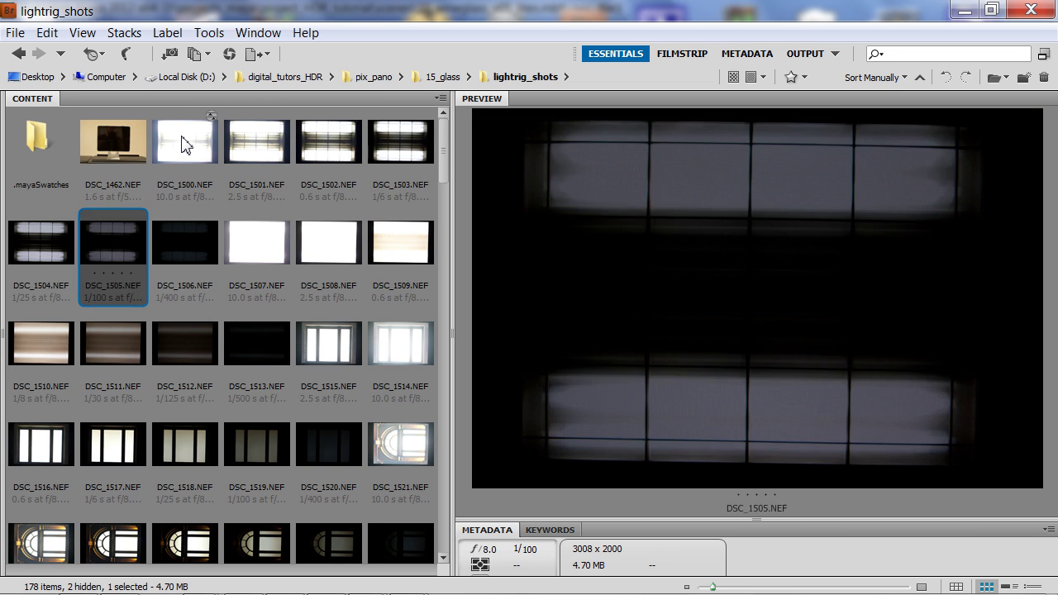
key("Left")
key("Left")
key("Left")
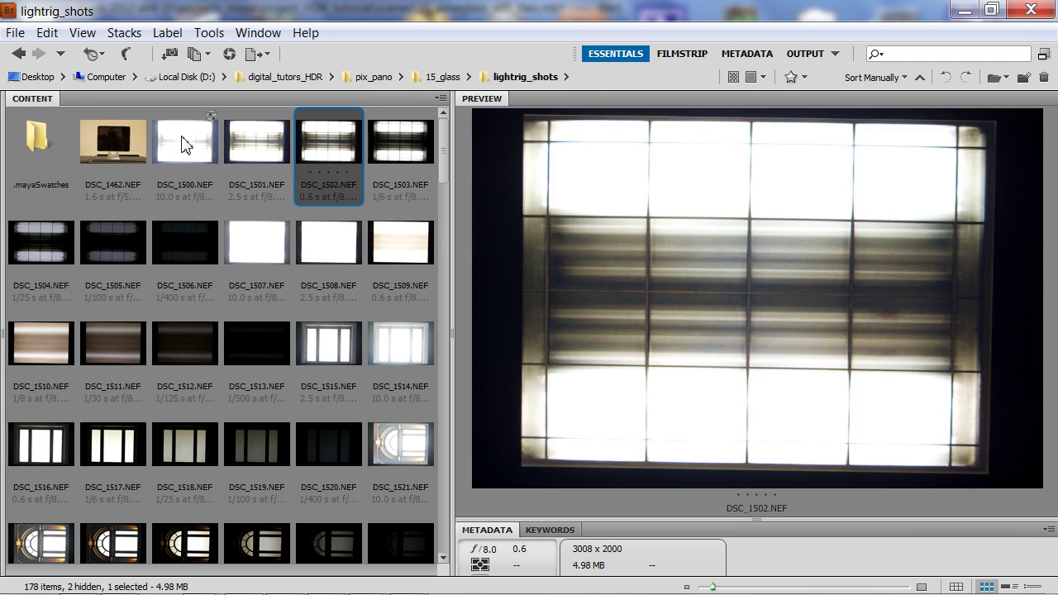
key("Left")
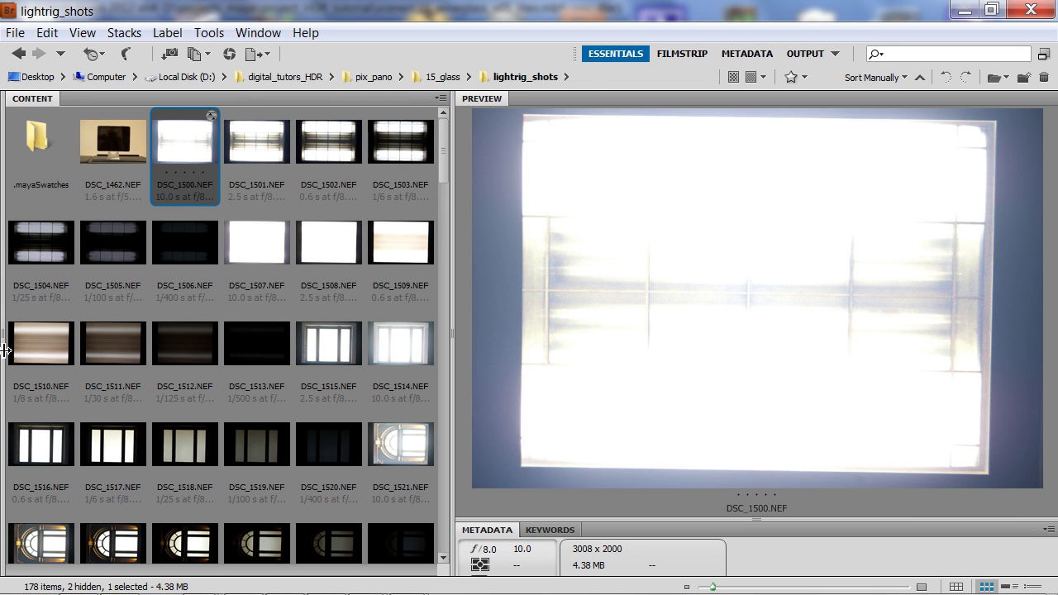
Examine the bracketed ring-light exposures in lightrig_shots, starting around DSC_1938.NEF and moving toward the darker shots.
left_click_drag(444, 144, 432, 379)
left_click(51, 281)
key("Left")
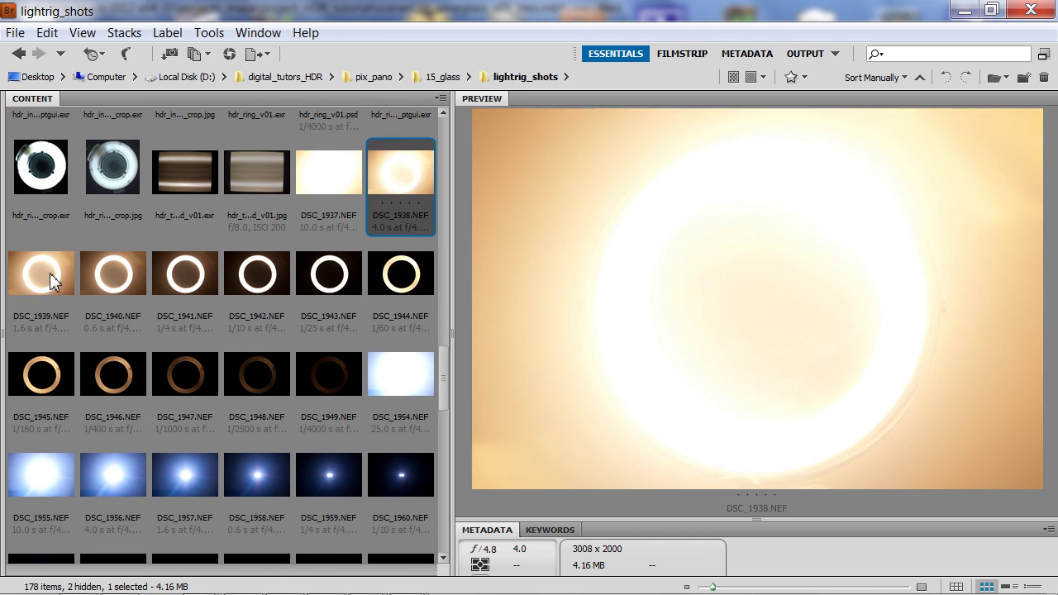
key("Left")
key("Right")
key("Right")
key("Right")
key("Right")
key("Right")
key("Right")
key("Right")
key("Right")
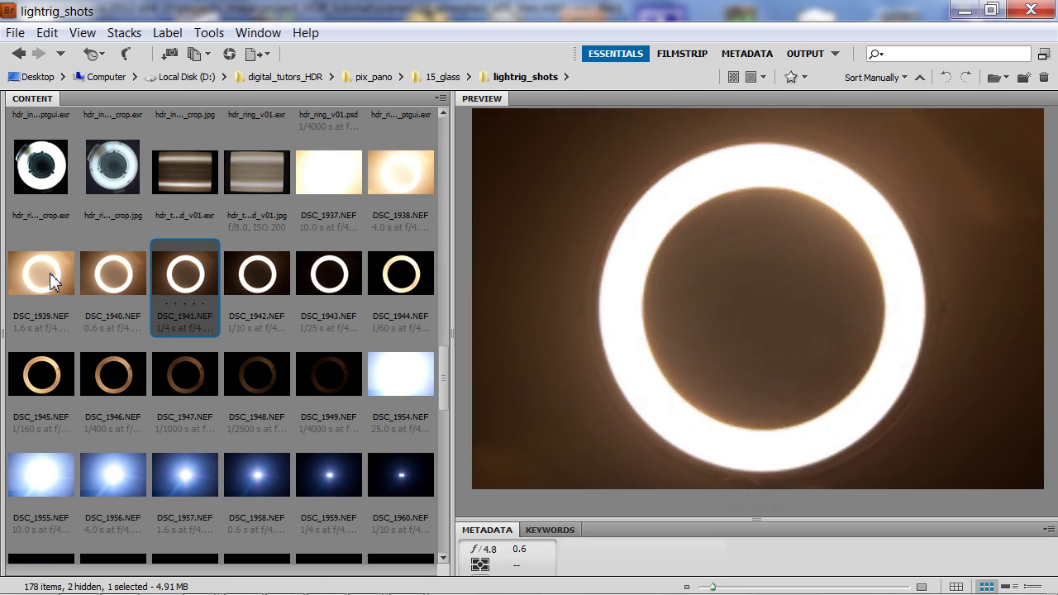
Examine the remaining ring-light exposures from DSC_1941.NEF down to the darkest shot, DSC_1949.NEF.
key("Right")
key("Right")
key("Right")
key("Right")
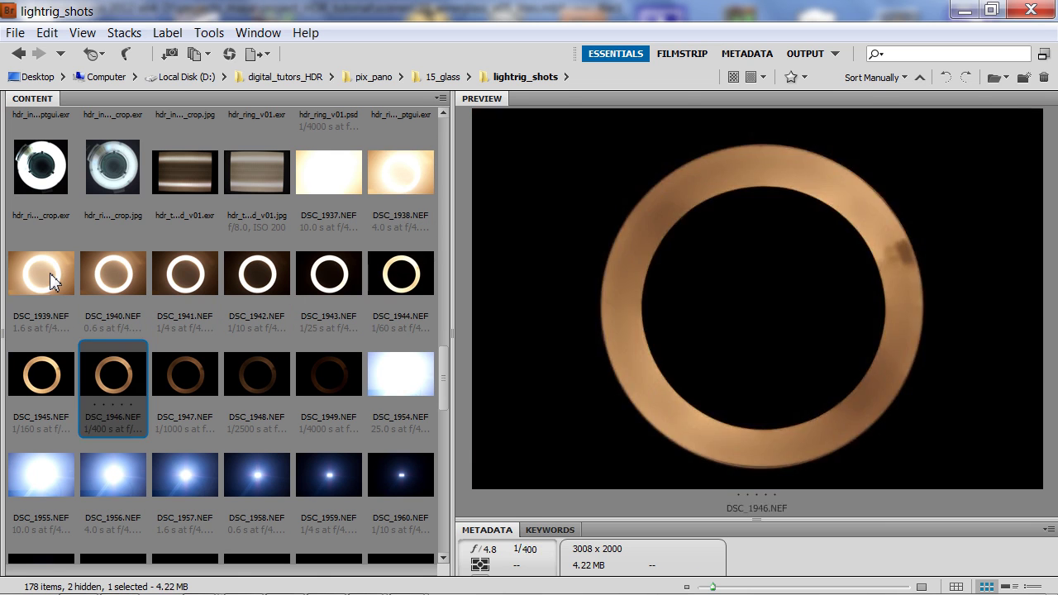
key("Right")
key("Right")
key("Right")
key("Right")
Examine the bracketed small-light exposures starting at DSC_1954.NEF, comparing neighbouring shots around DSC_1960.NEF.
key("Right")
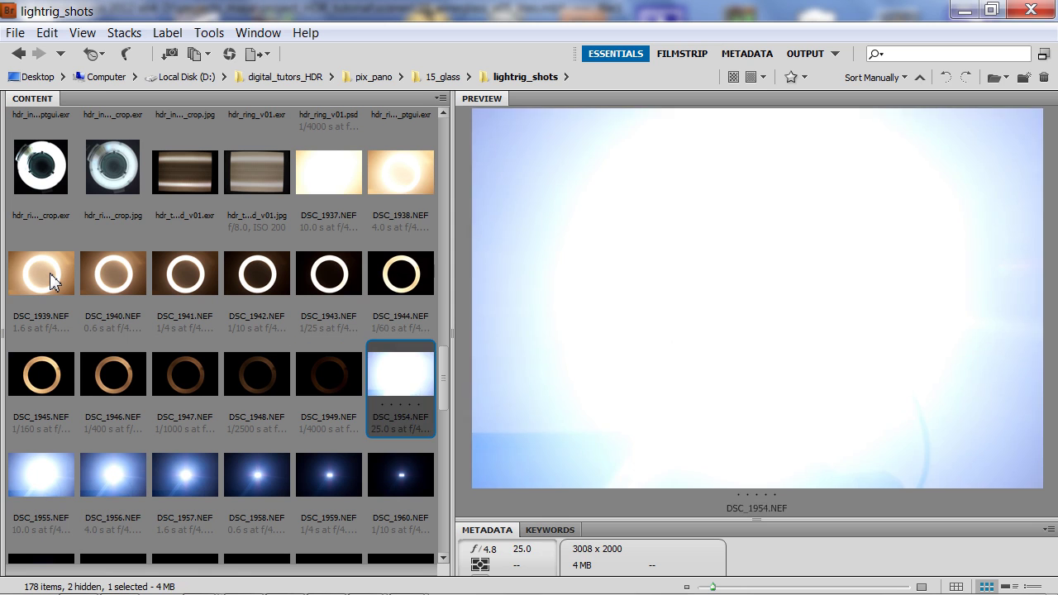
key("Right")
key("Right")
key("Right")
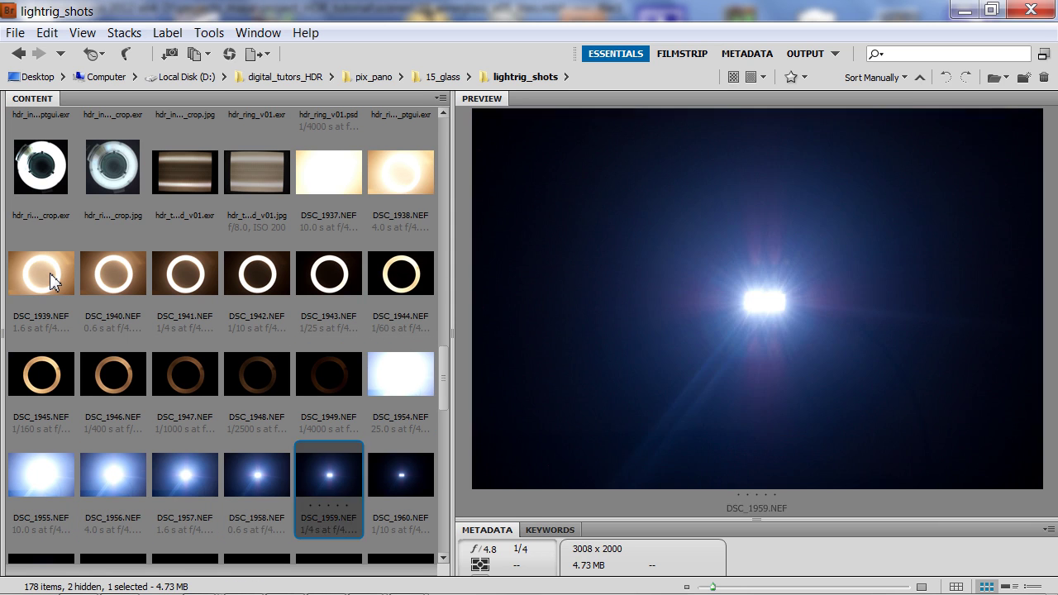
key("Left")
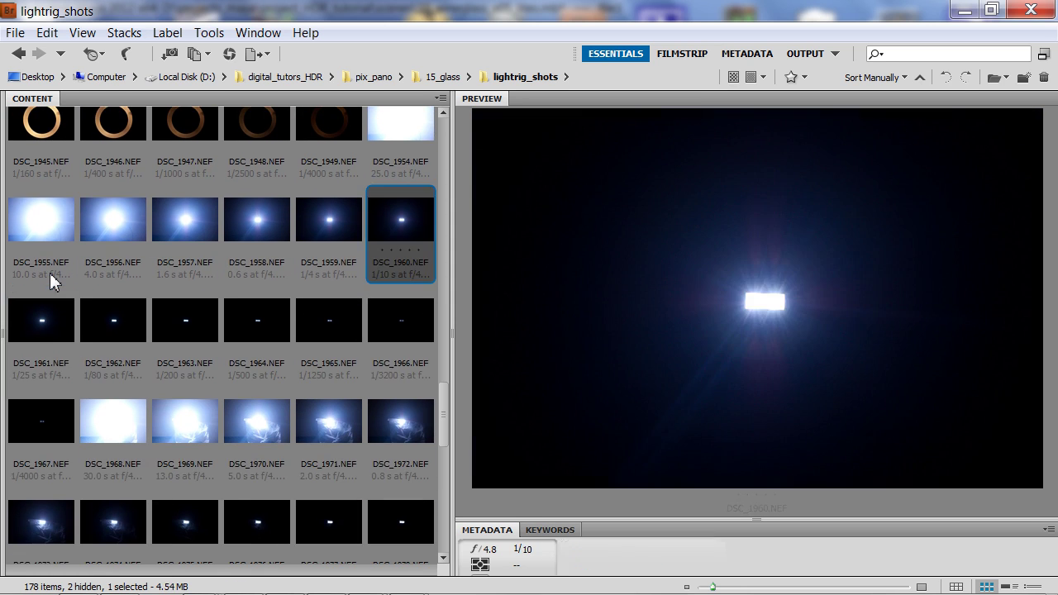
key("Left")
key("Right")
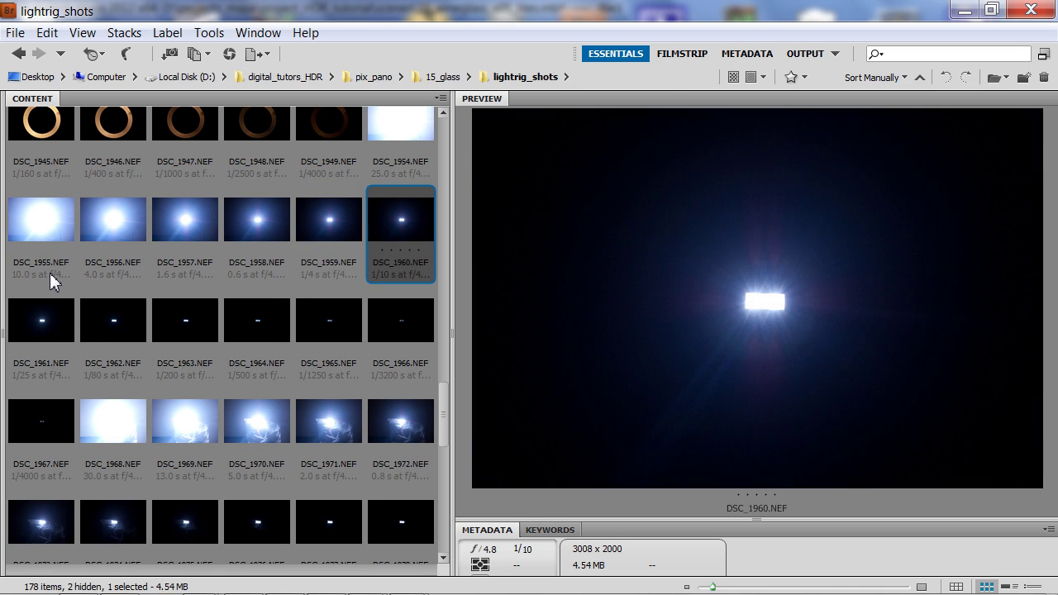
key("Left")
key("Left")
key("Right")
key("Right")
key("Right")
key("Left")
Examine the bracketed exposures of the double light from DSC_1986.NEF through the darker shots past DSC_1998.NEF.
left_click_drag(442, 386, 449, 419)
left_click(252, 432)
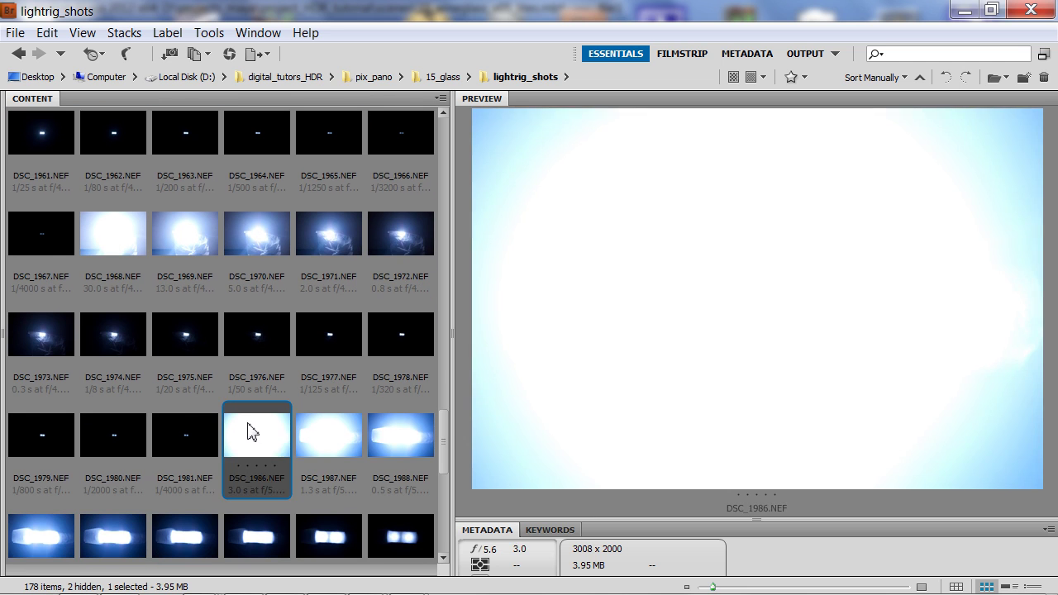
key("Right")
key("Right")
key("Right")
key("Right")
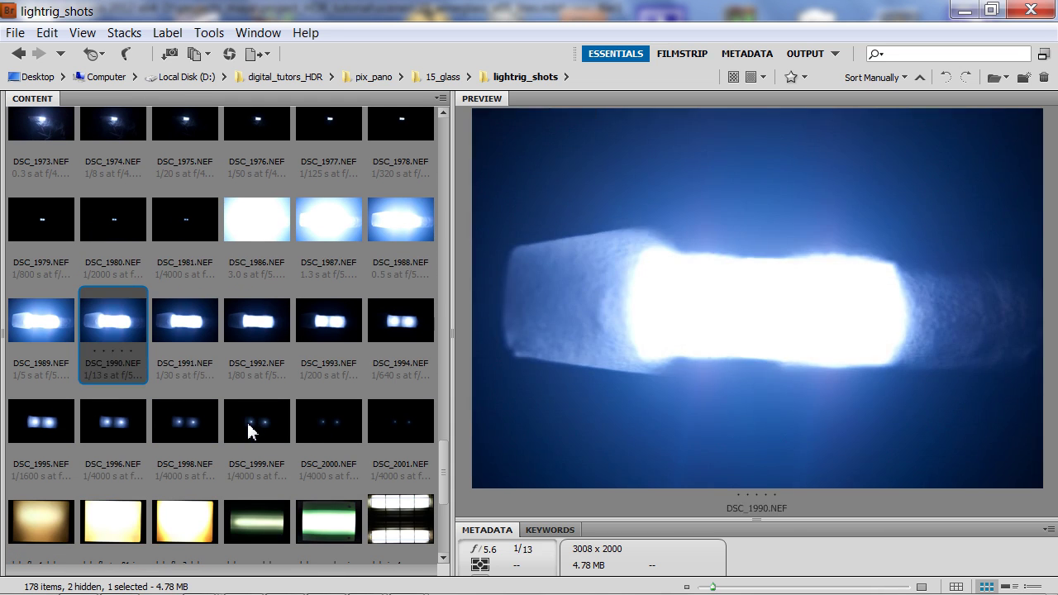
key("Right")
key("Right")
key("Right")
key("Right")
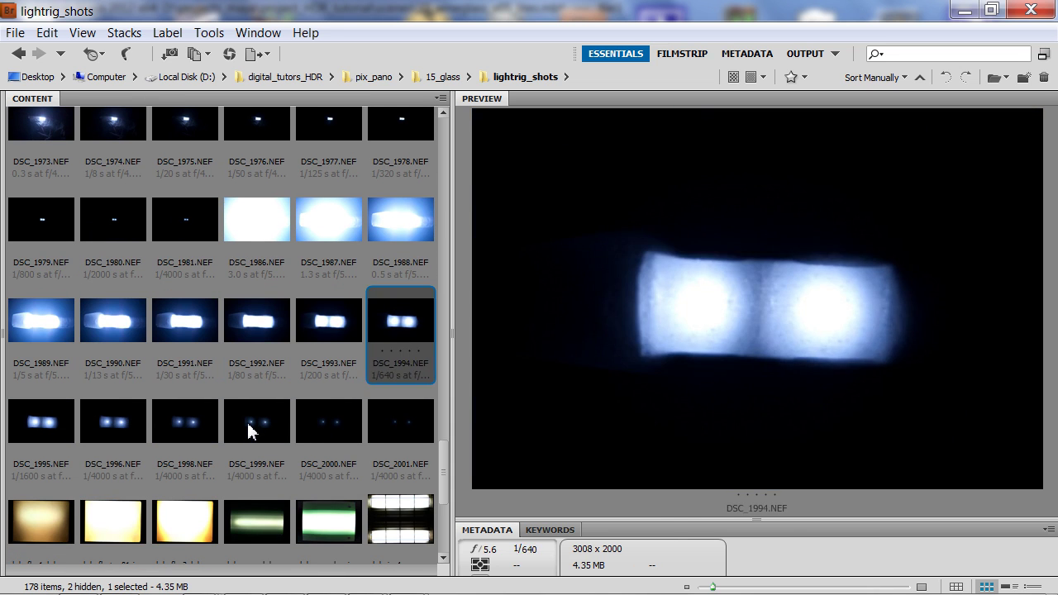
key("Right")
key("Right")
key("Right")
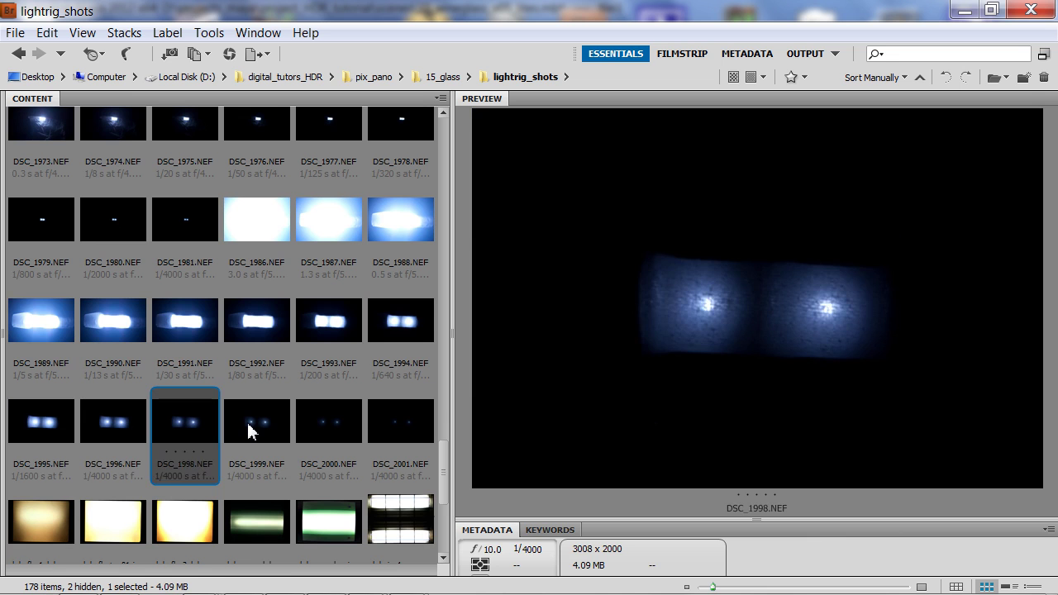
key("Right")
Go back through the double-light exposures to the brighter DSC_1989.NEF and examine its glow.
key("Left")
key("Left")
key("Left")
key("Left")
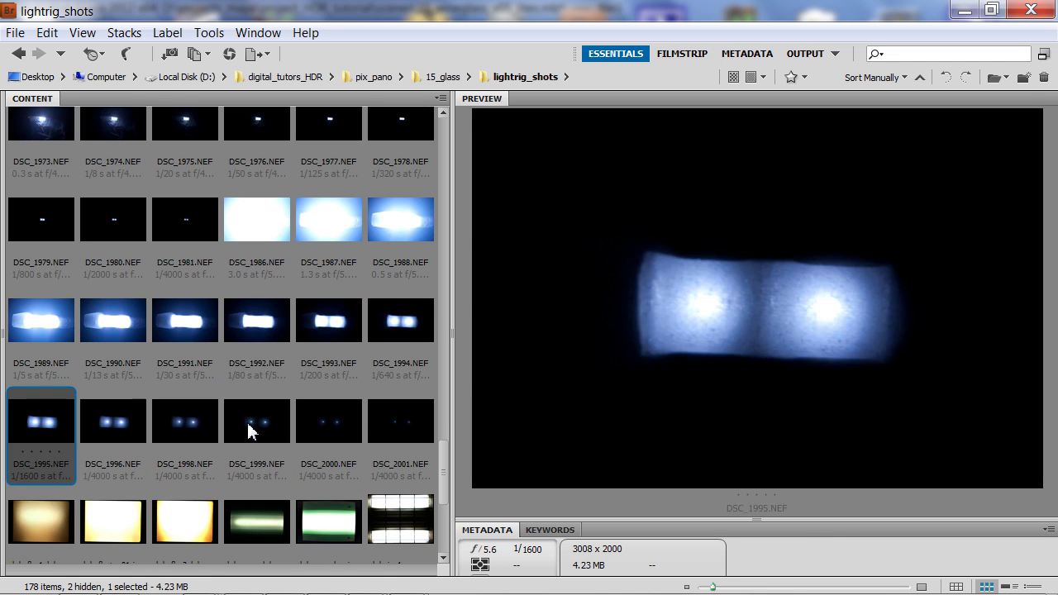
key("Left")
key("Left")
key("Left")
key("Left")
key("Left")
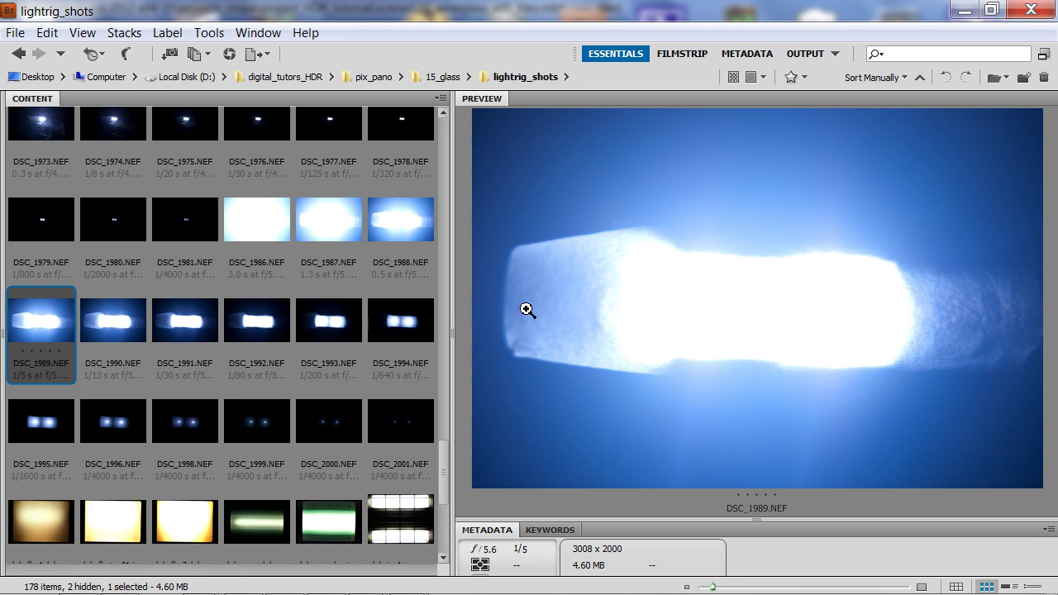
Minimize the open windows and launch PTGui from the desktop.
mouse_move(340, 590)
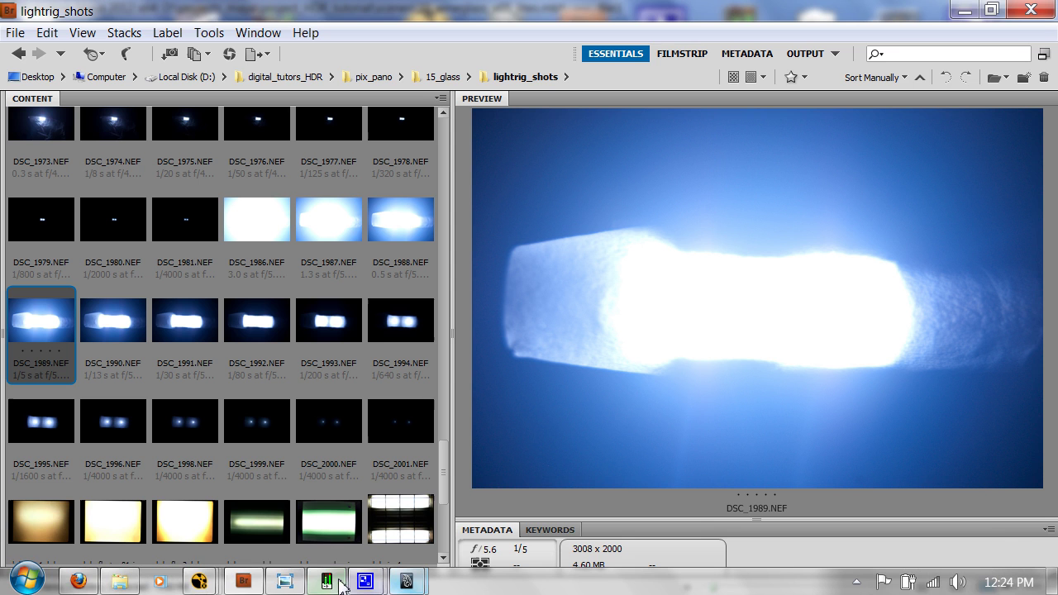
mouse_move(199, 581)
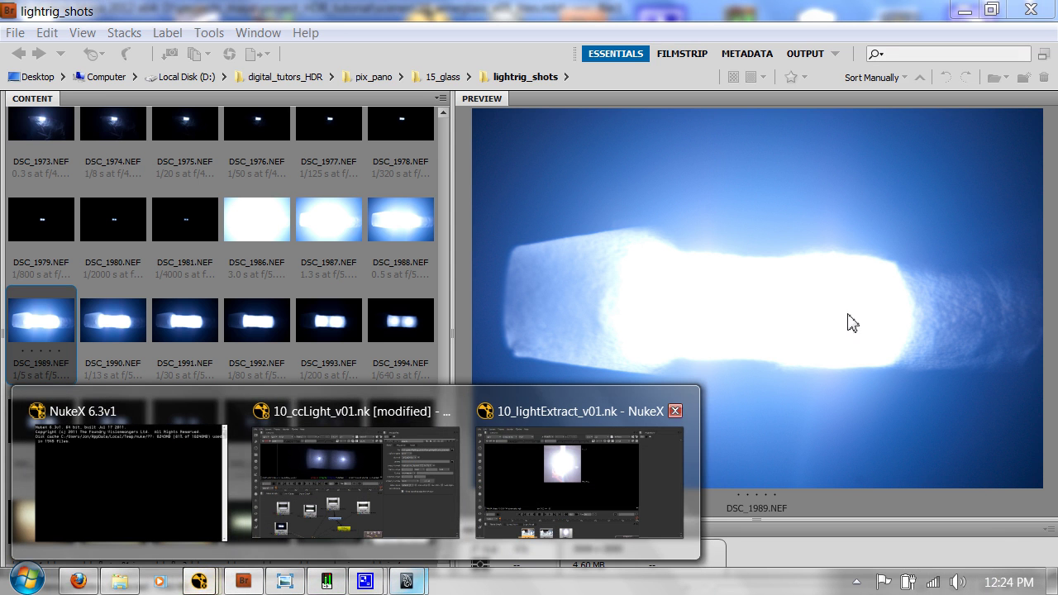
left_click(964, 9)
left_click(967, 8)
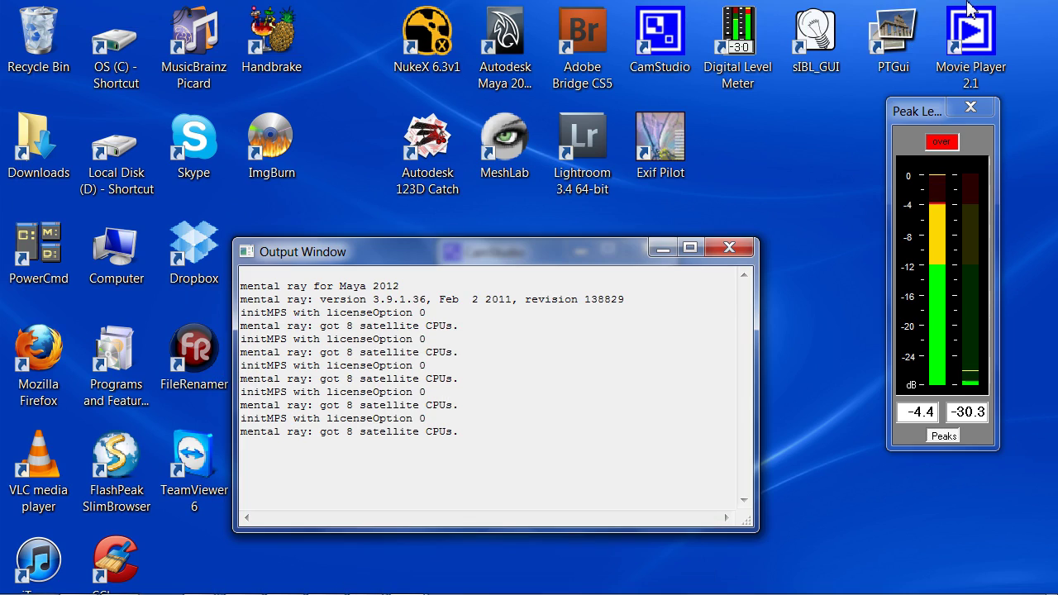
double_click(893, 38)
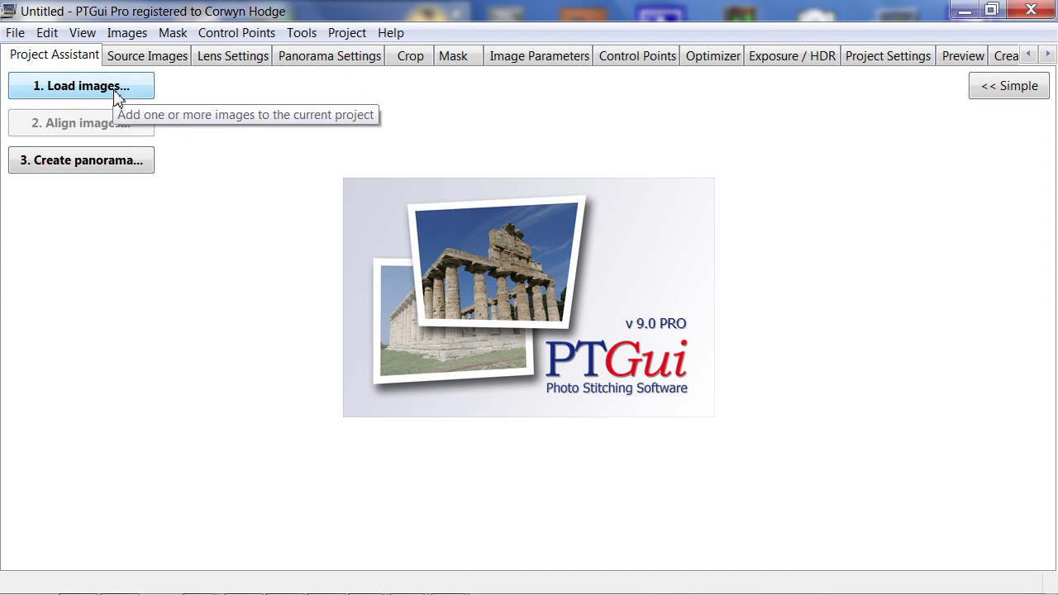
Load the window-light bracket DSC_1500 through DSC_1506 from the lightrig_shots folder into the project.
left_click(115, 91)
left_click(240, 187)
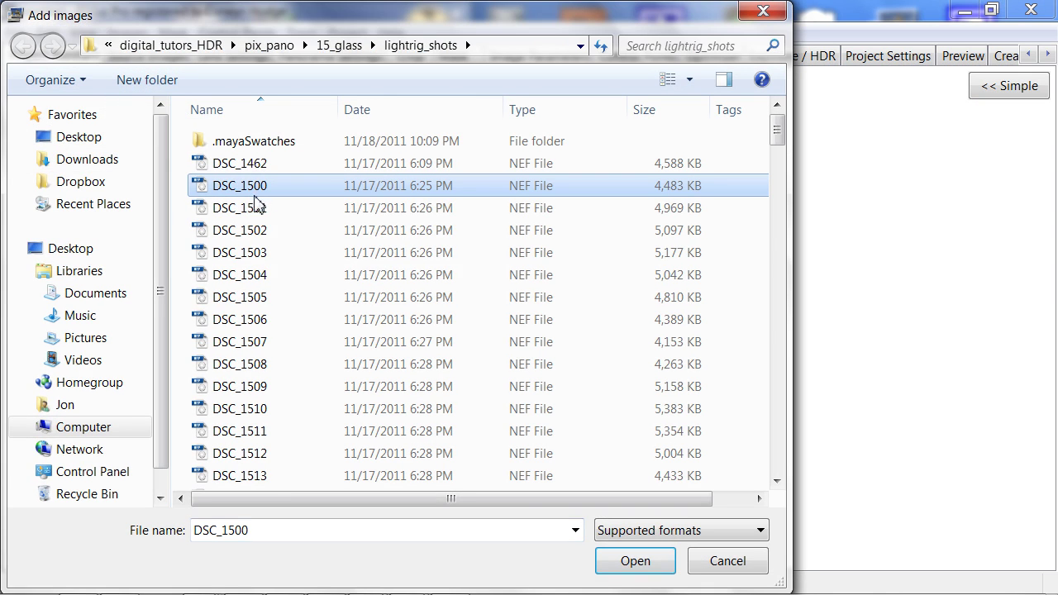
left_click(269, 323, "shift")
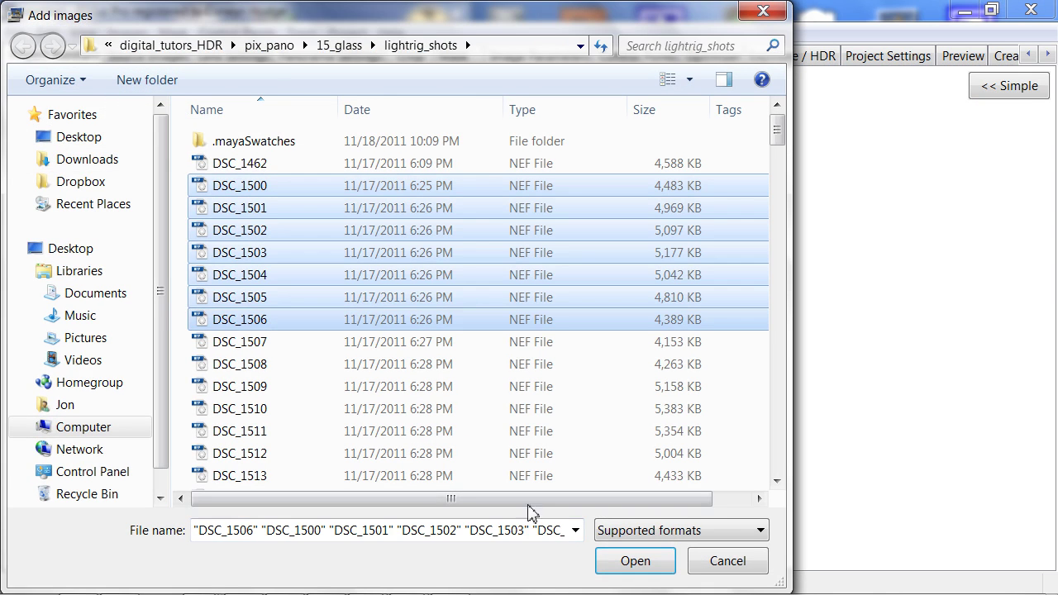
left_click(648, 572)
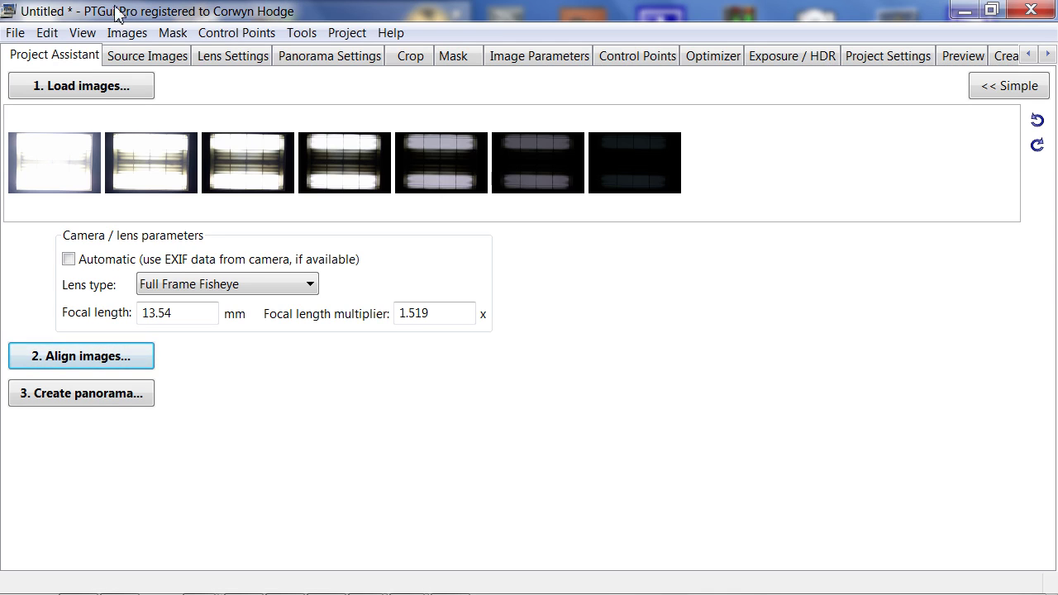
Align the images with automatic EXIF camera and lens parameters, and close the Panorama Editor and Control Points windows.
left_click(69, 260)
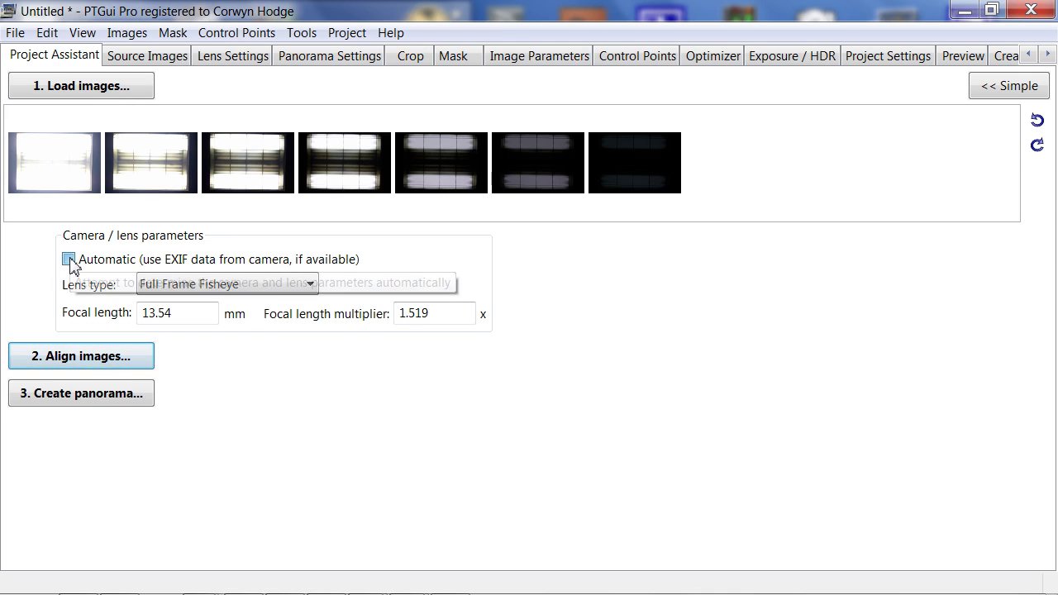
left_click(84, 362)
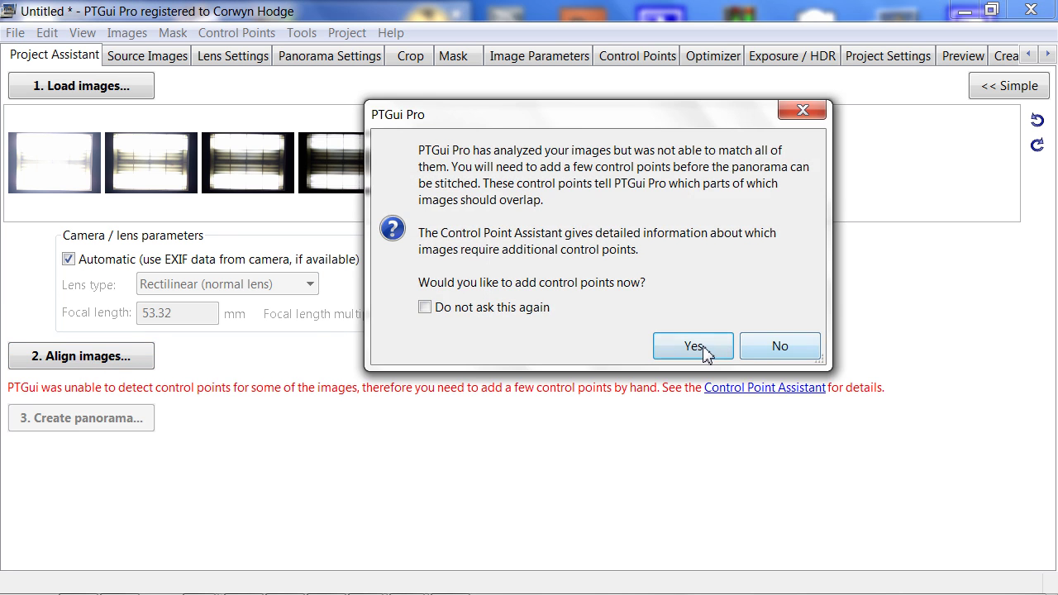
left_click(725, 347)
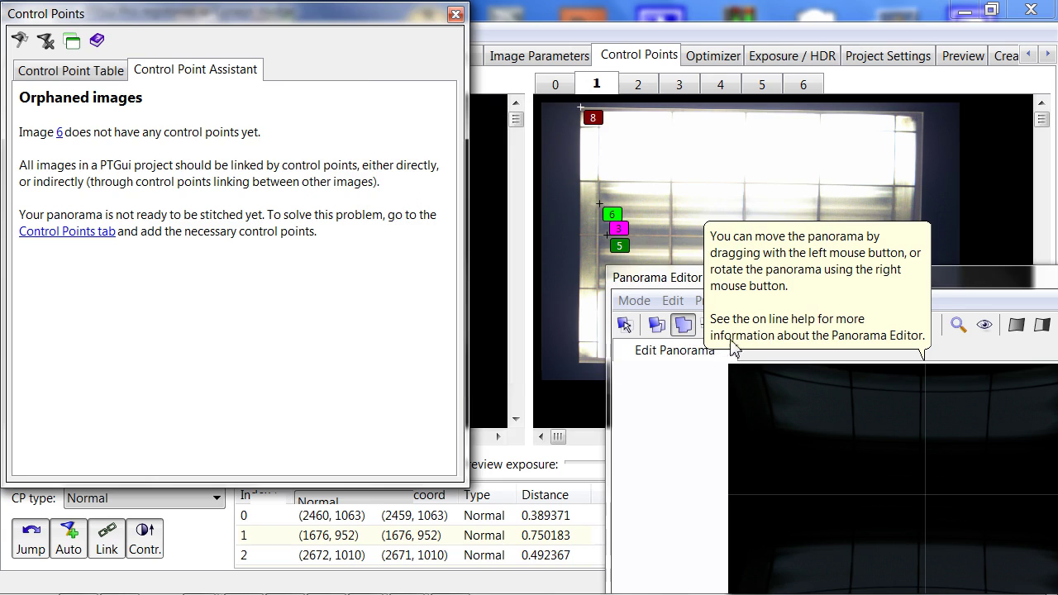
left_click_drag(986, 277, 354, 90)
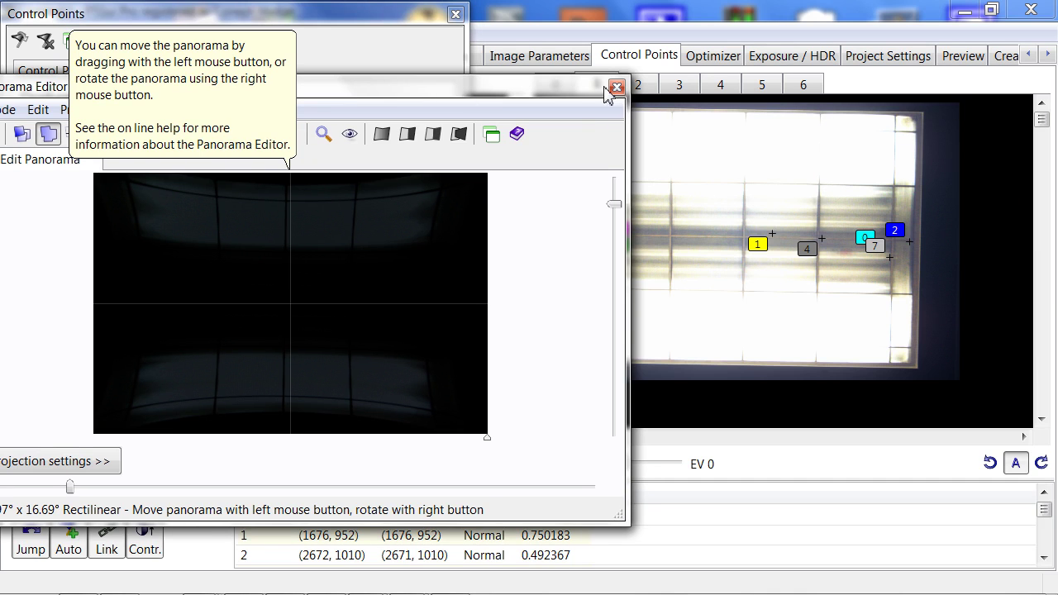
left_click(617, 87)
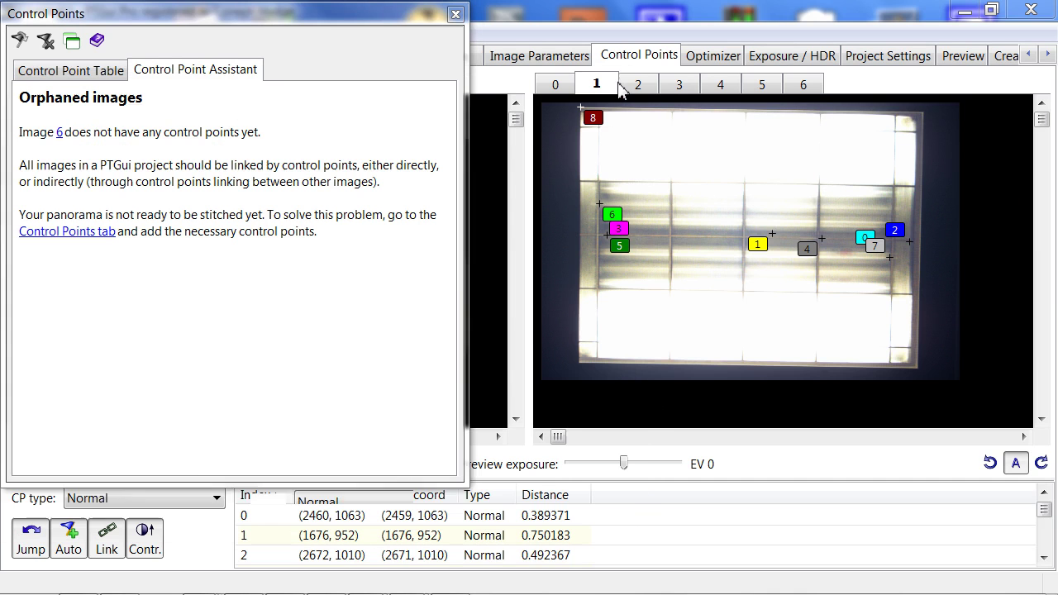
left_click(460, 18)
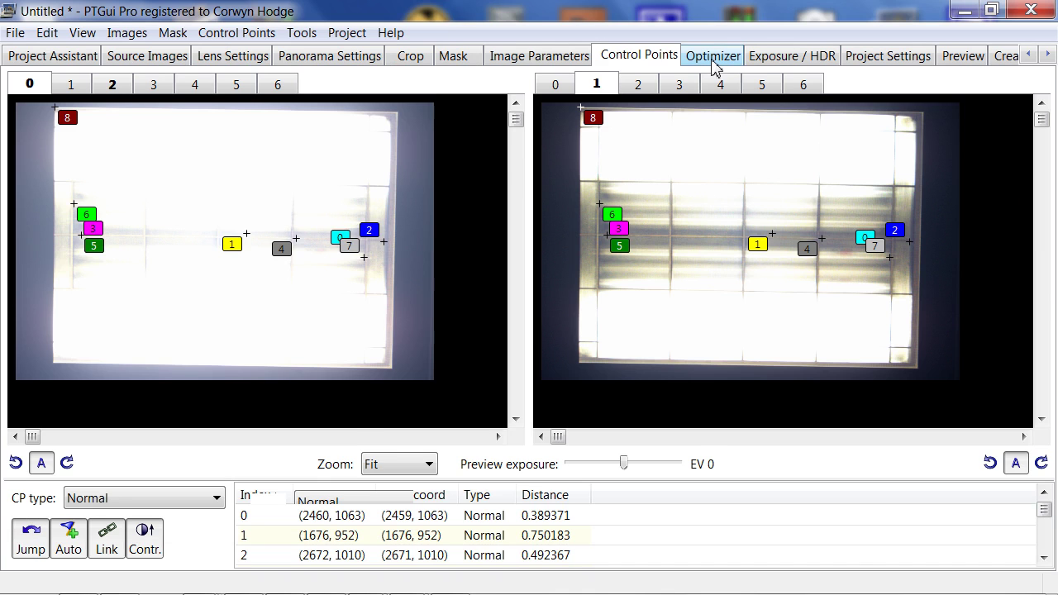
Disable vignetting optimization in the exposure and color adjustment settings and rerun the optimization.
left_click(758, 65)
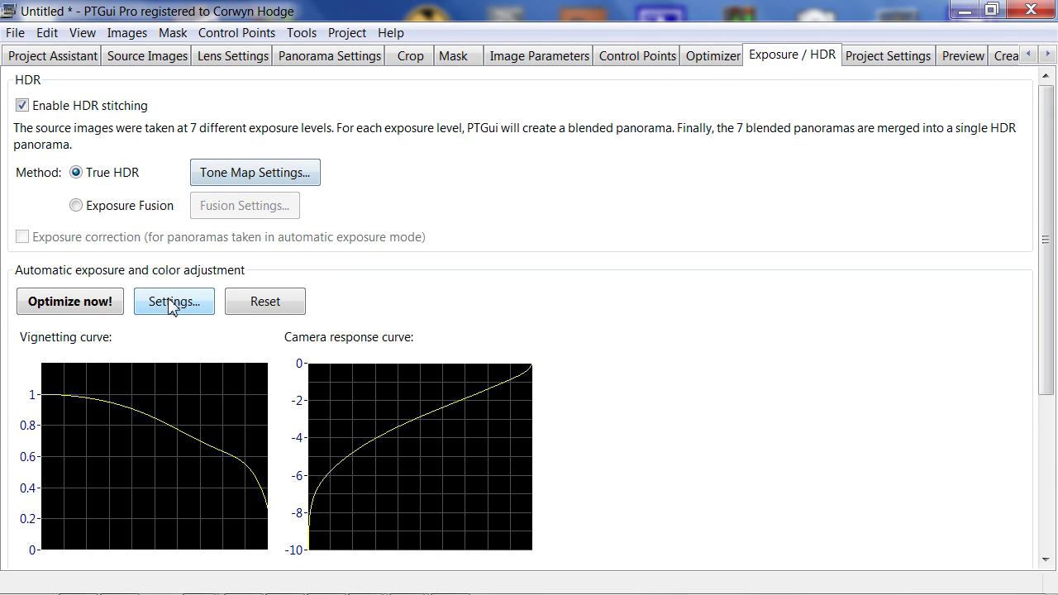
scroll(171, 304, "down", 1)
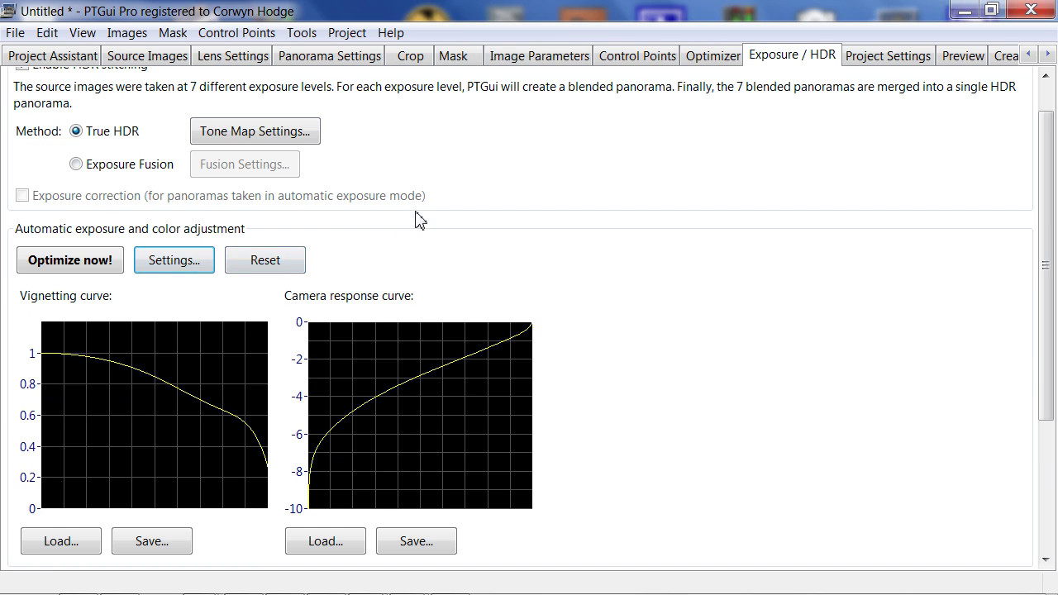
left_click(175, 261)
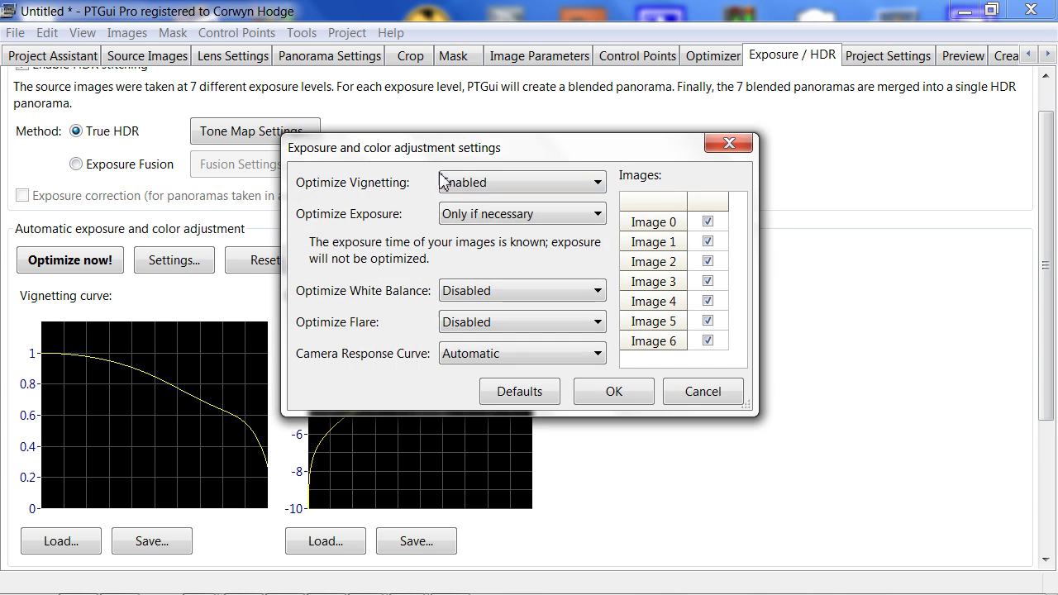
left_click(490, 183)
left_click(467, 202)
left_click(608, 393)
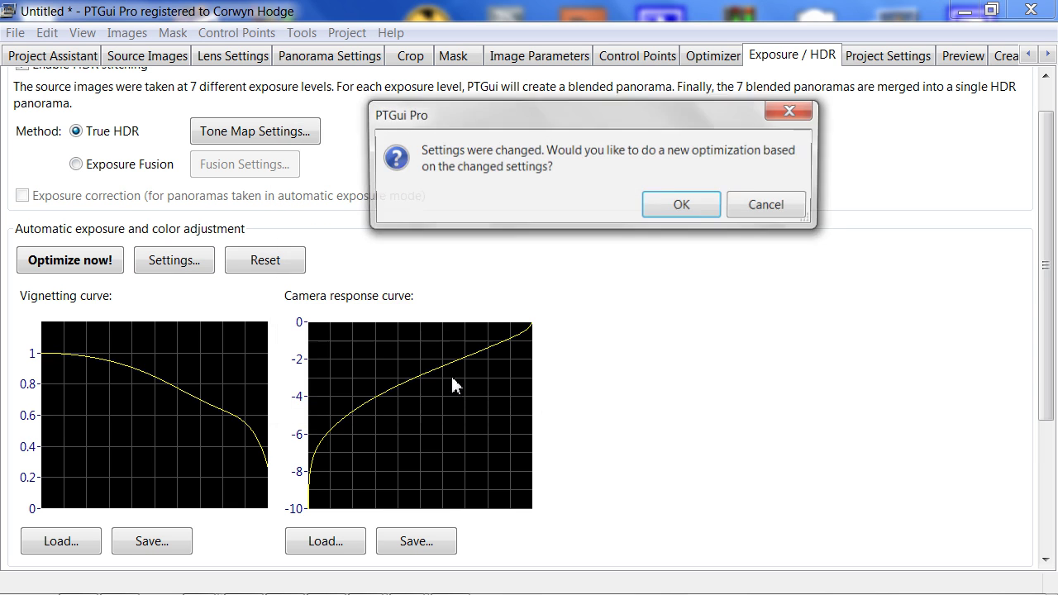
key("Return")
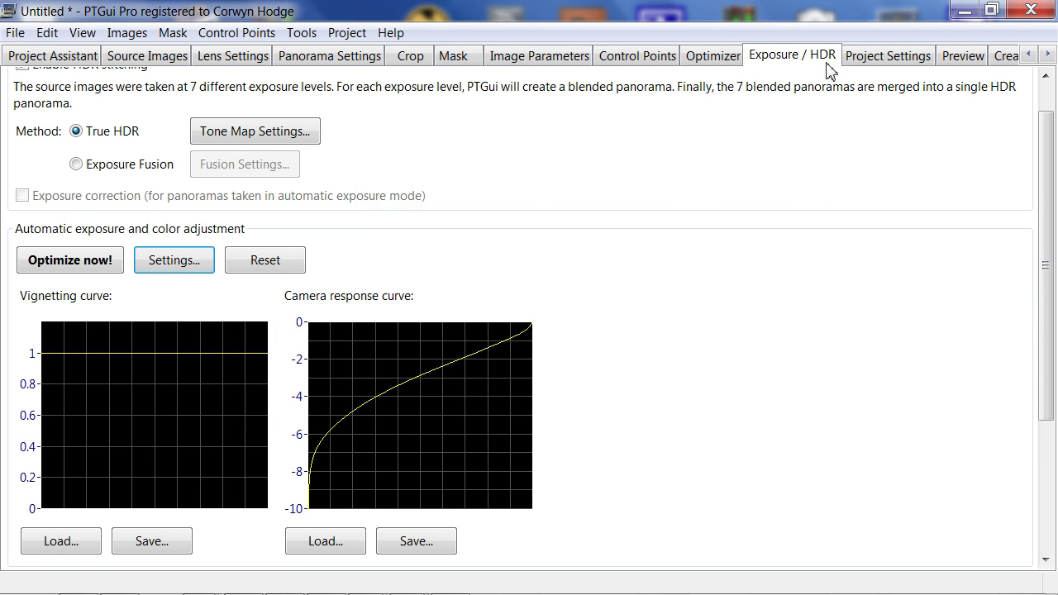
Generate a 982 by 651 pixel preview of the merged panorama, examine it for distortion, and close it.
left_click(914, 60)
left_click(953, 55)
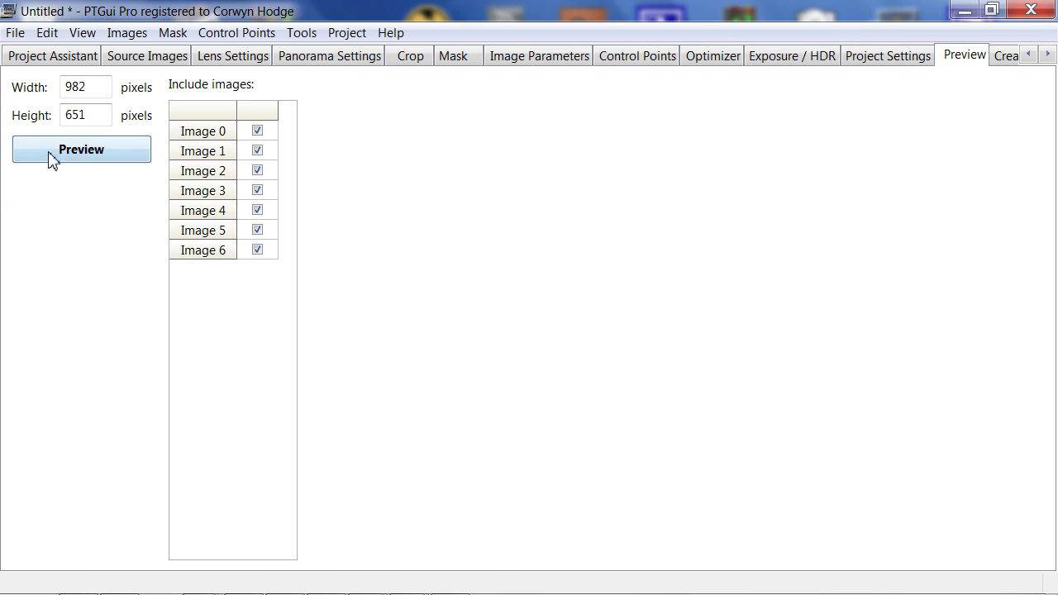
left_click(51, 157)
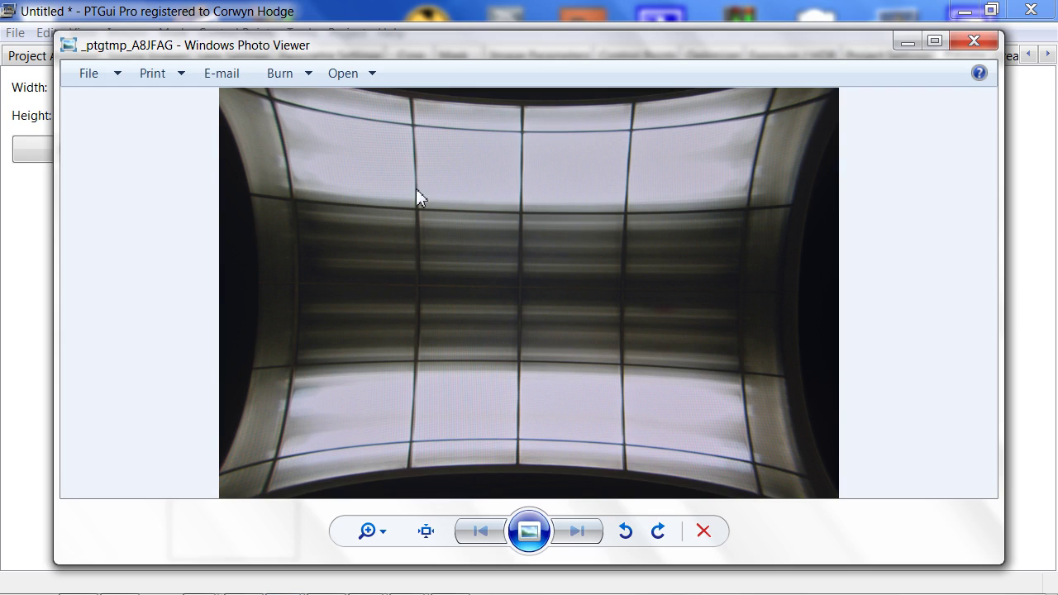
left_click(973, 41)
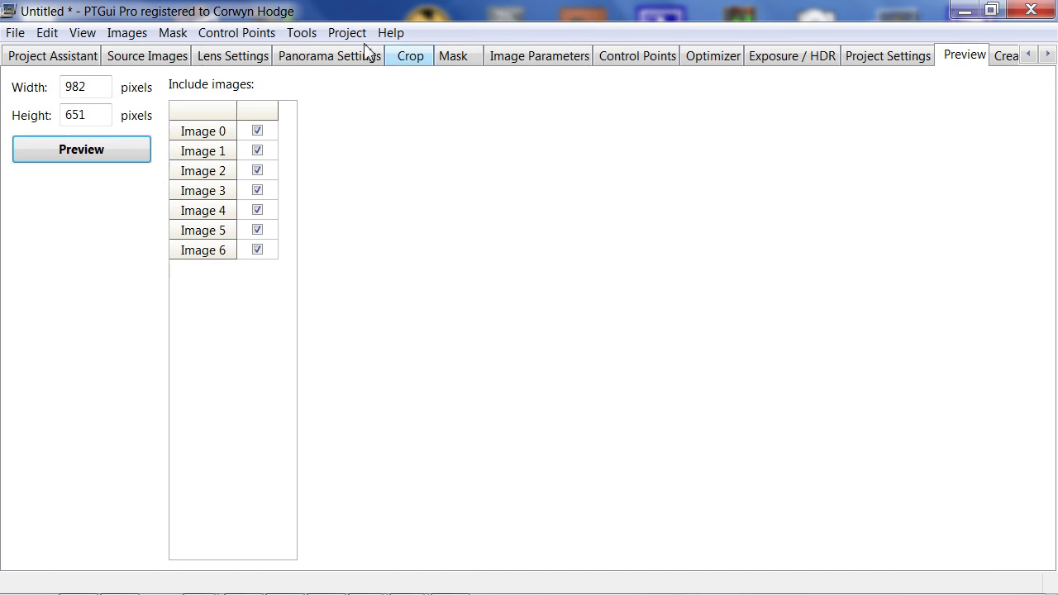
Try the Cylindrical panorama lens type, set it back to Rectilinear, and restore the default lens correction parameters.
left_click(209, 60)
left_click(198, 87)
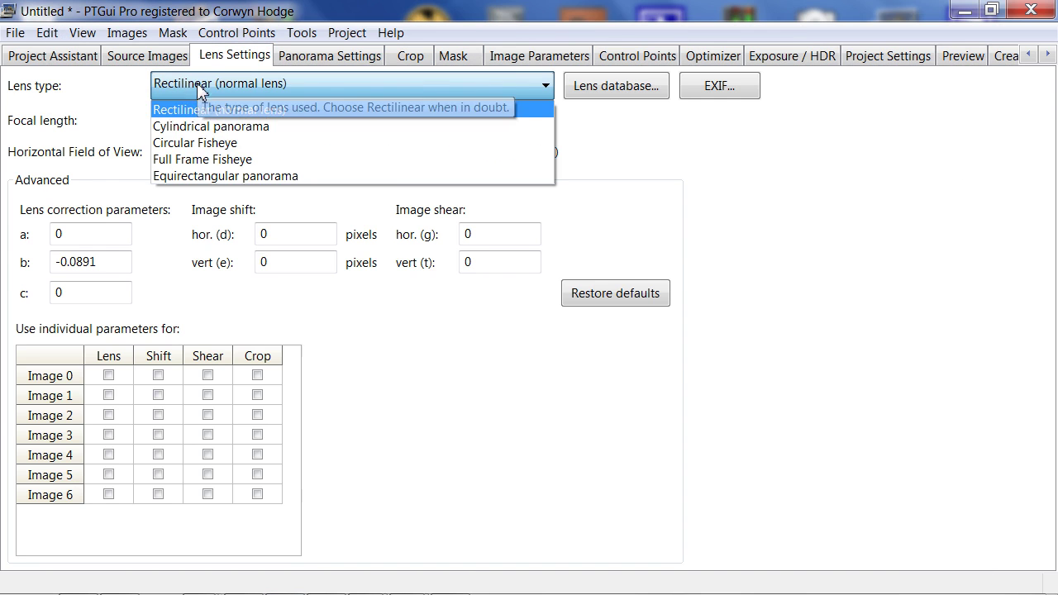
left_click(198, 126)
left_click(217, 86)
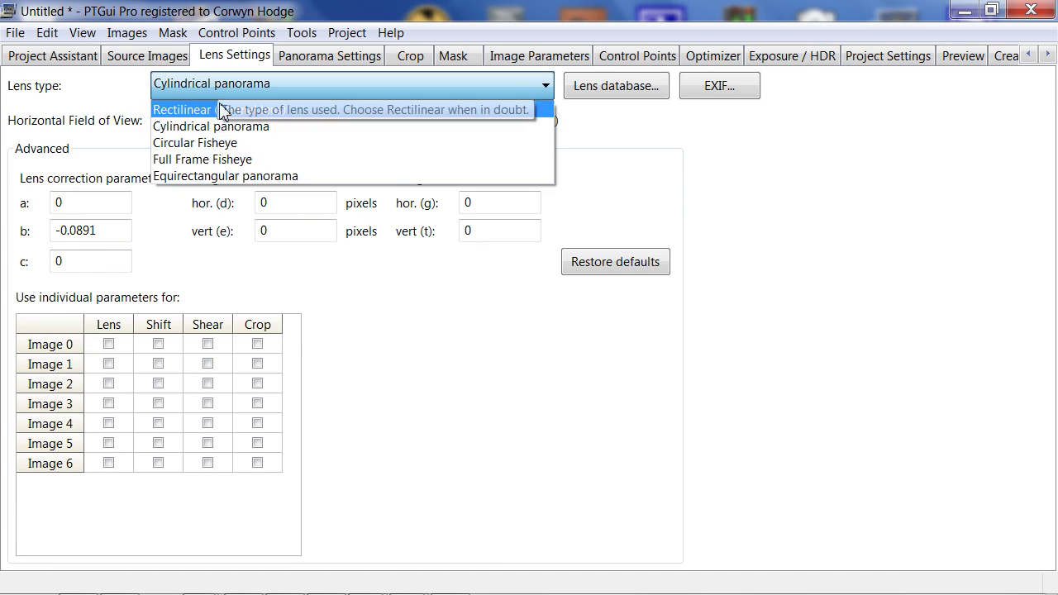
left_click(177, 109)
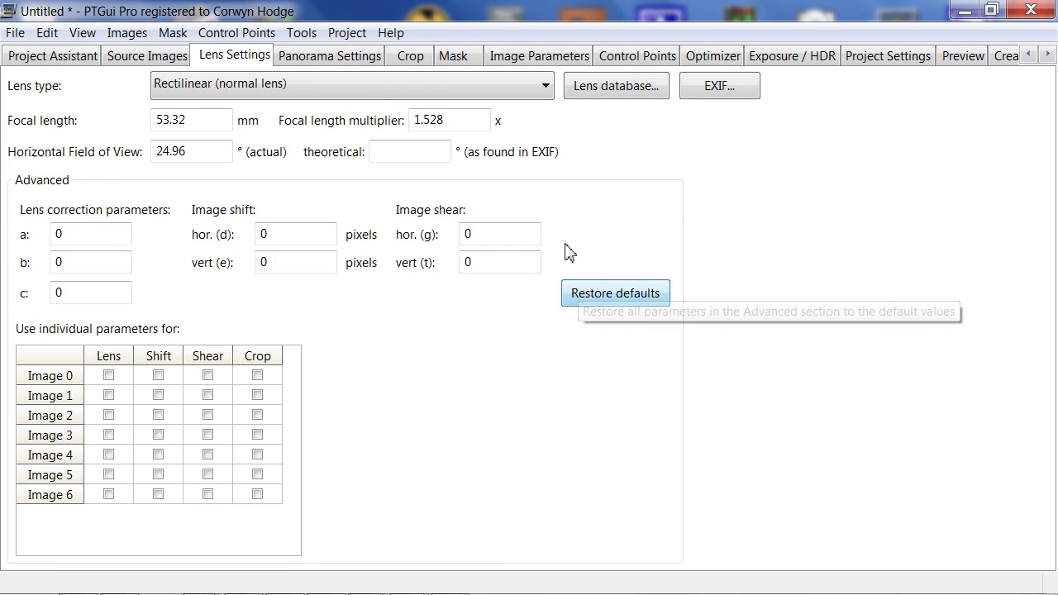
Regenerate the 982 by 651 pixel preview without re-optimizing, review the panorama output settings, and put the window away.
left_click(1000, 56)
left_click(860, 57)
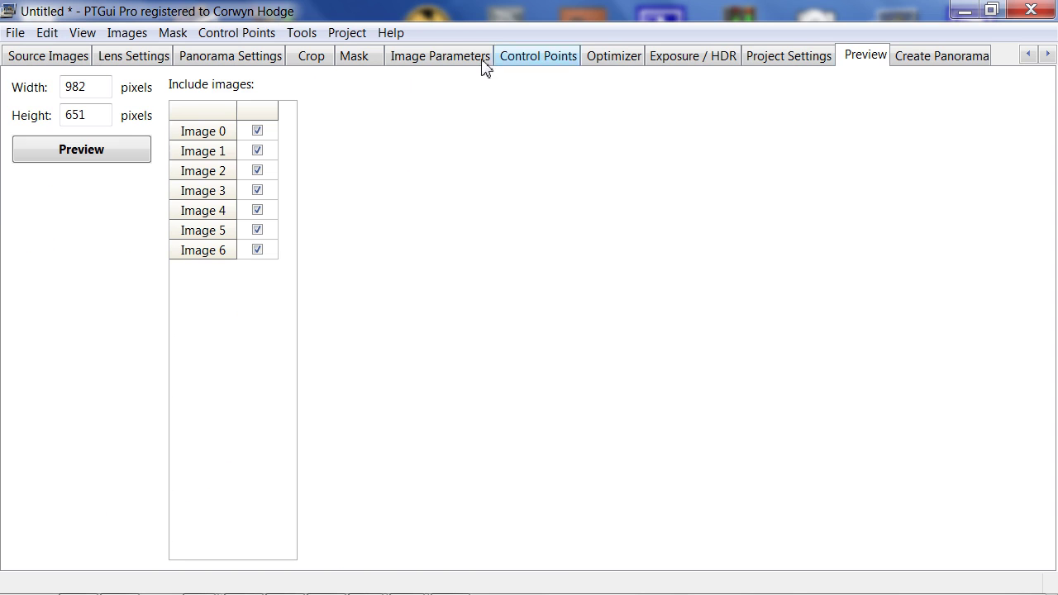
left_click(136, 164)
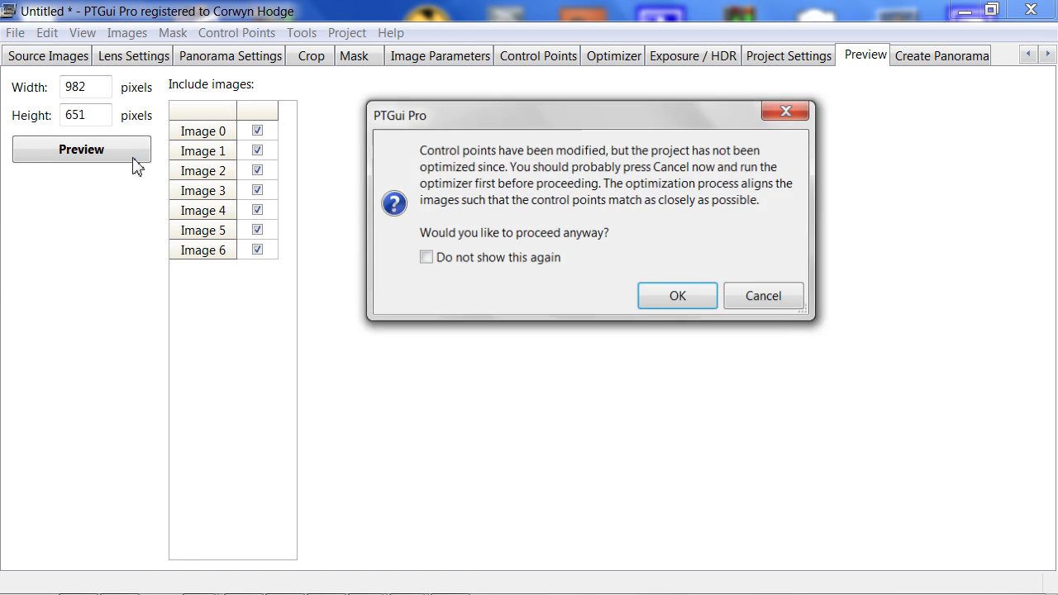
left_click(696, 301)
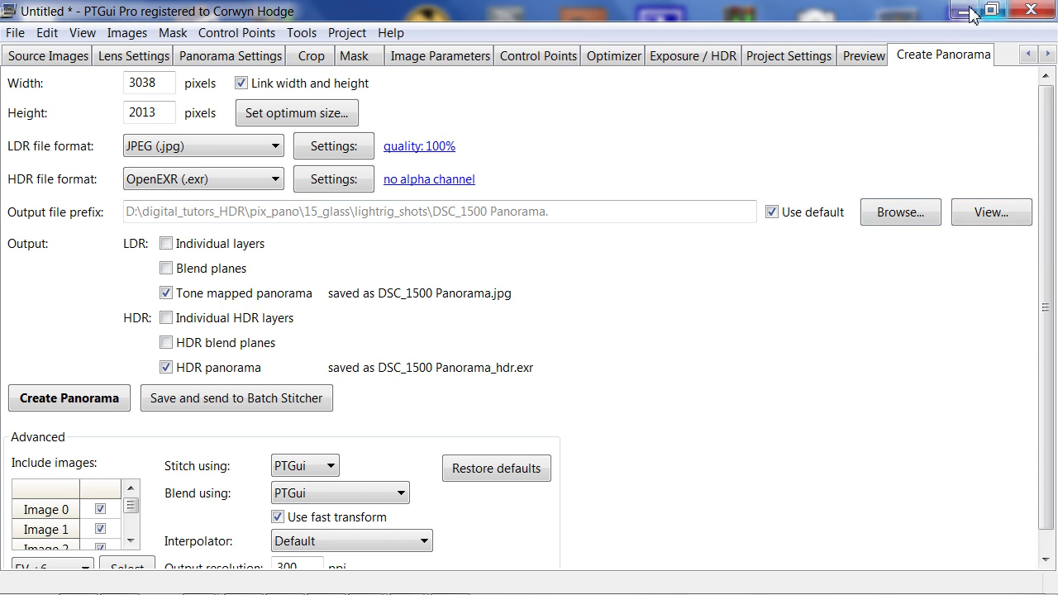
left_click(1031, 10)
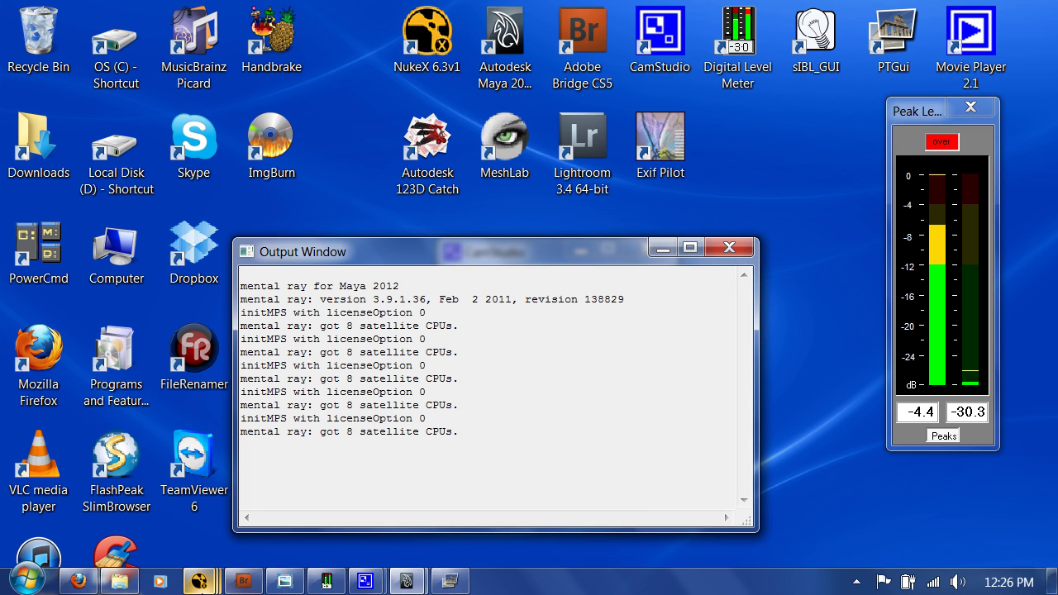
Switch to the 10_ccLight_v01.nk script in NukeX and view hdr_industrial_v01.exr, fitted in an enlarged viewer.
mouse_move(198, 581)
mouse_move(537, 470)
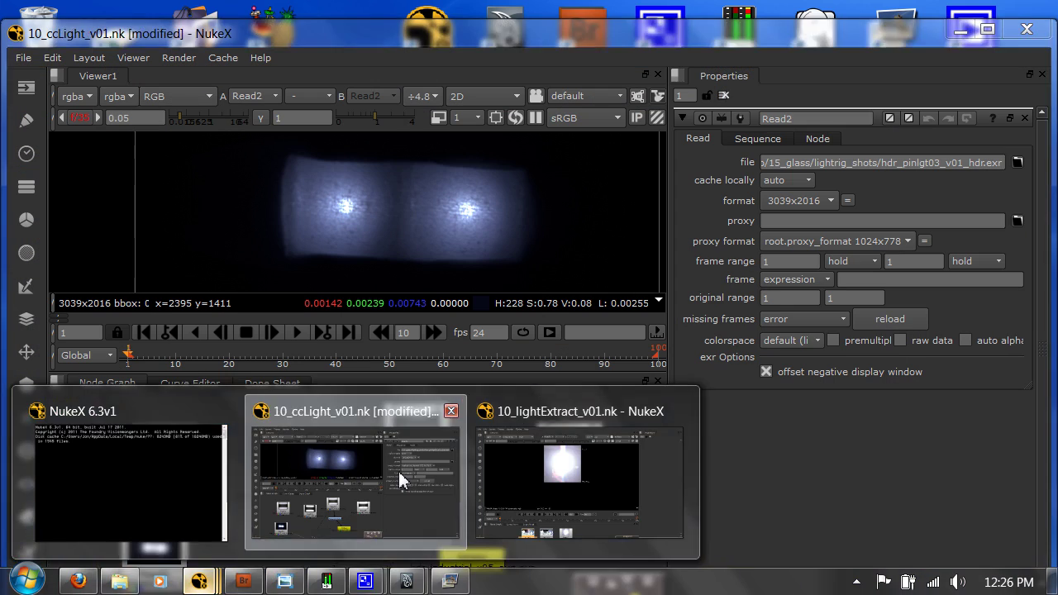
left_click(401, 421)
left_click(176, 446)
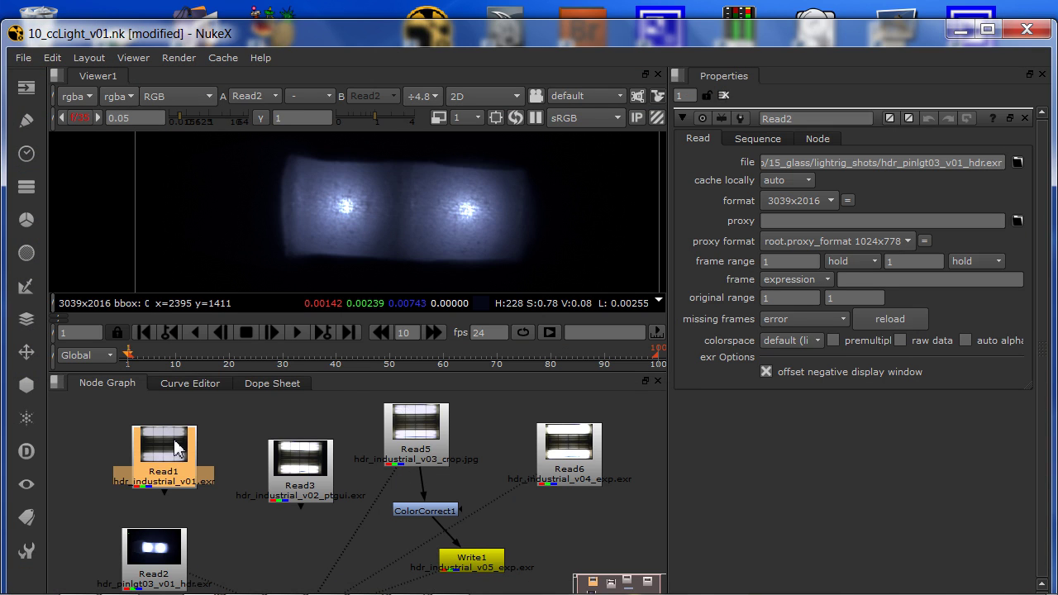
key("1")
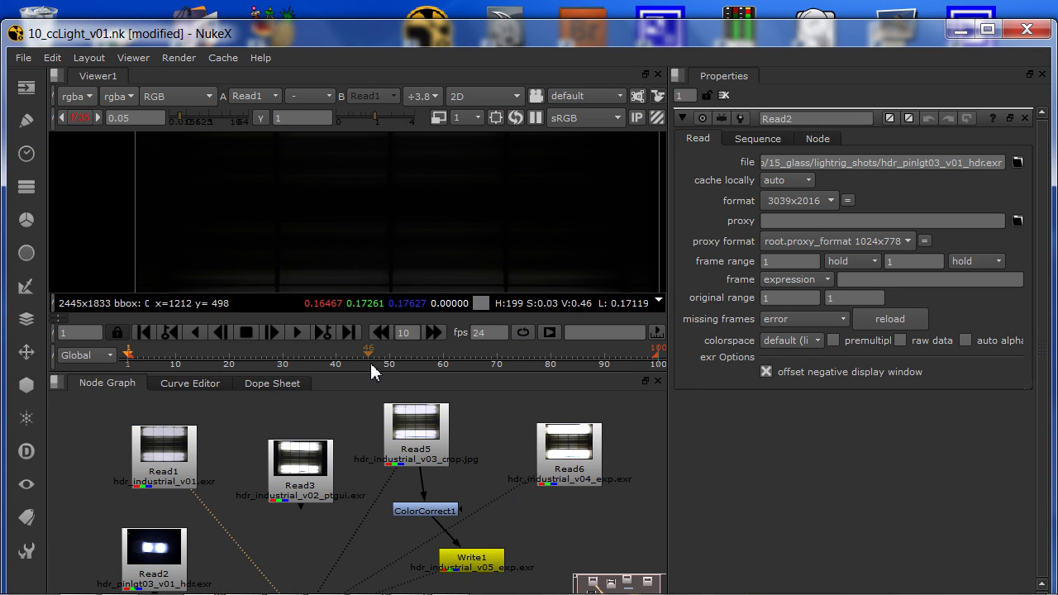
key("f")
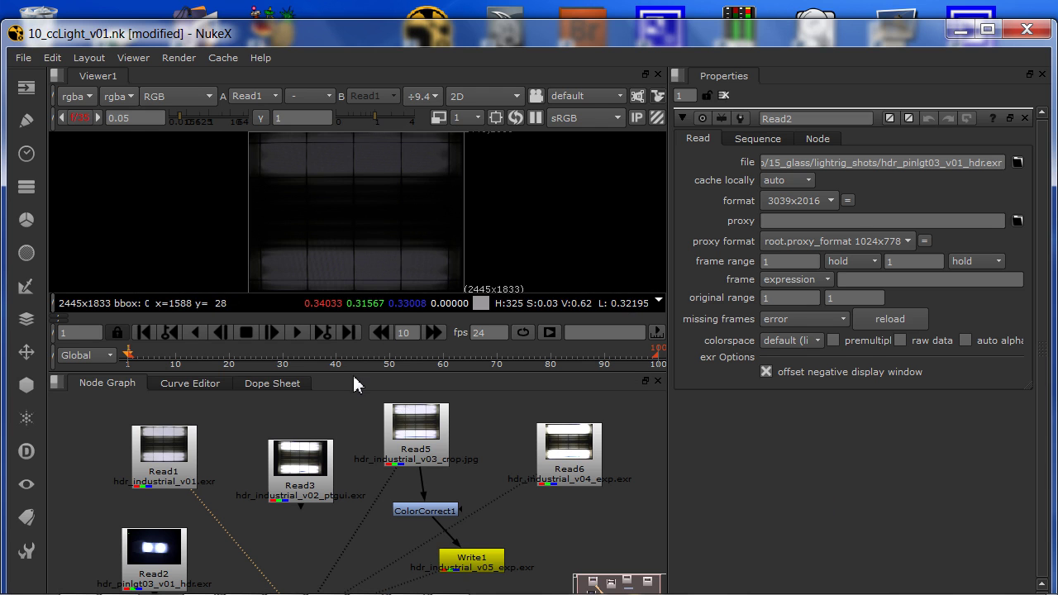
left_click_drag(355, 374, 355, 478)
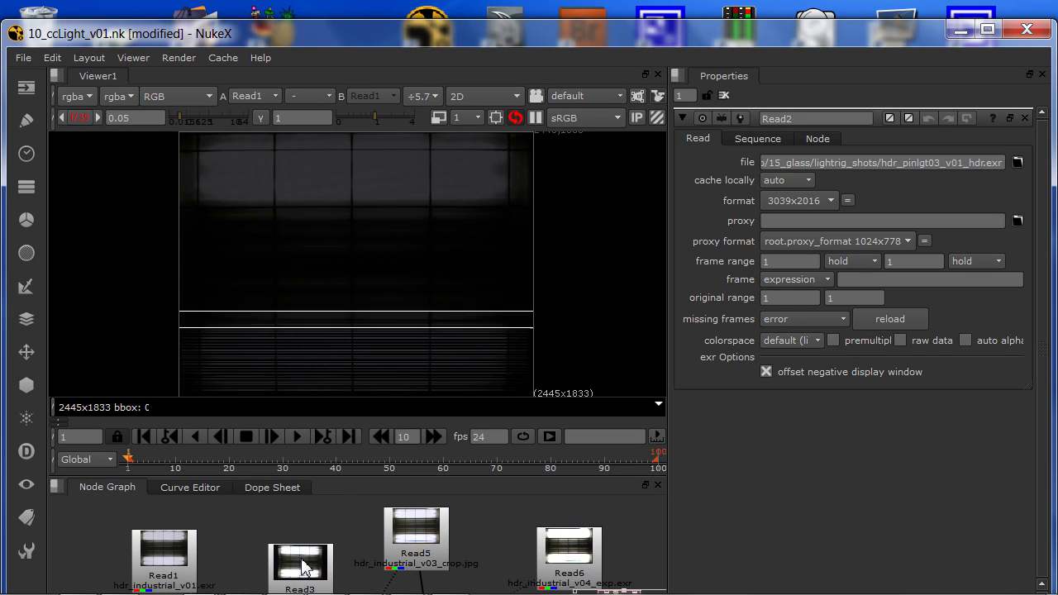
View hdr_industrial_v02_ptgui.exr fitted to the viewer and reset the viewer gain to 1.
left_click(304, 567)
key("1")
key("f")
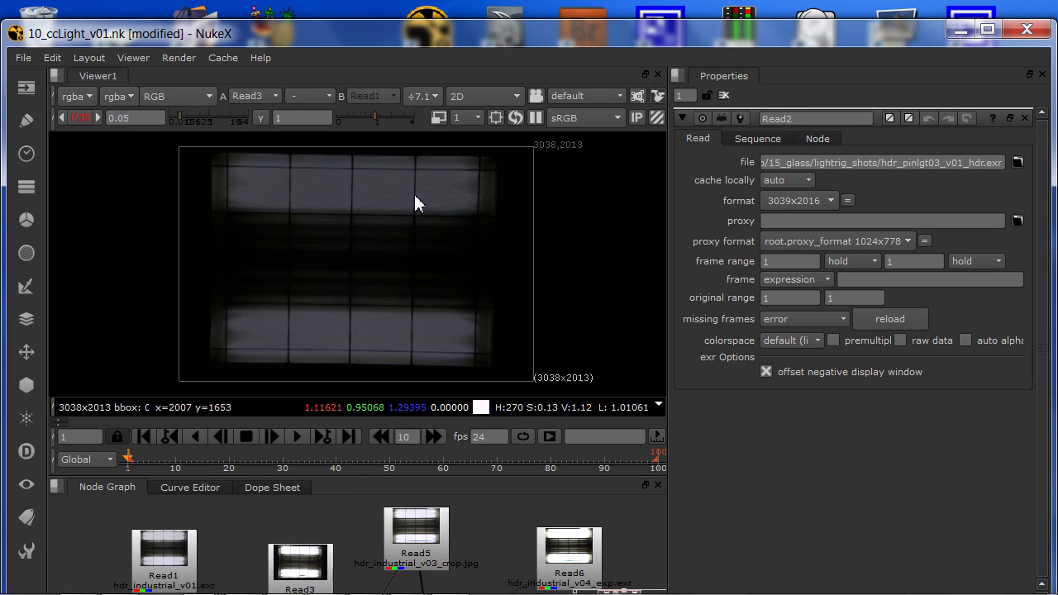
key("h")
left_click(83, 117)
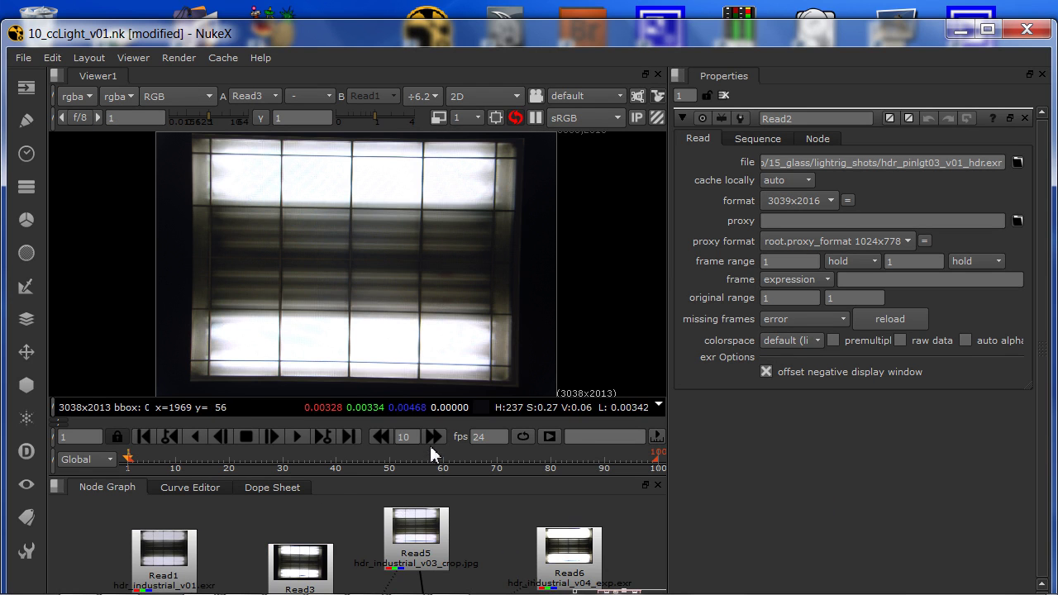
View the cropped hdr_industrial_v03_crop.jpg and compare it with the expanded hdr_industrial_v04_exp.exr.
left_click(405, 539)
key("1")
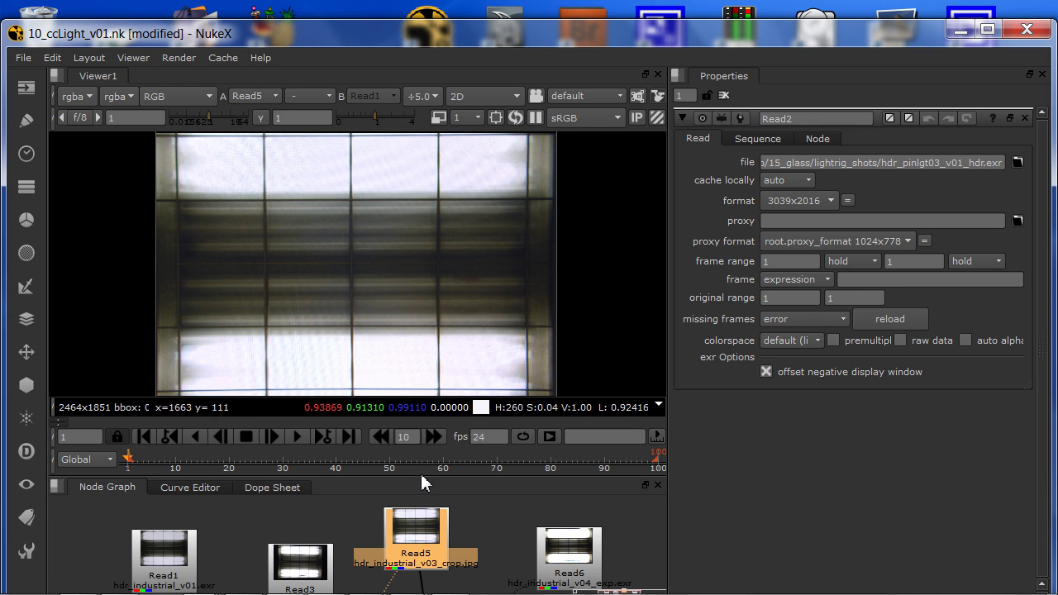
left_click_drag(420, 477, 415, 382)
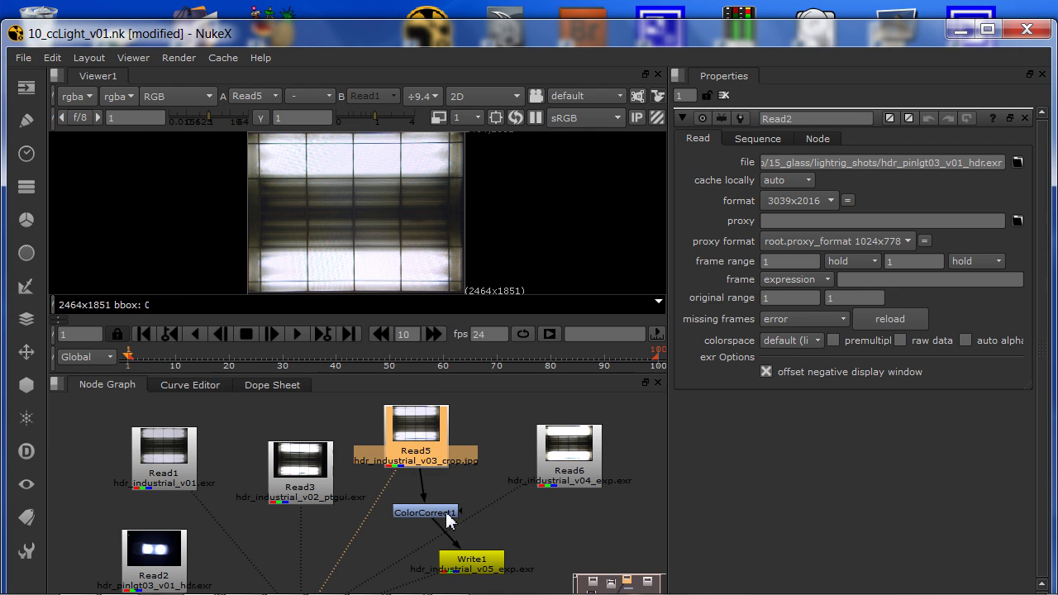
left_click(471, 570)
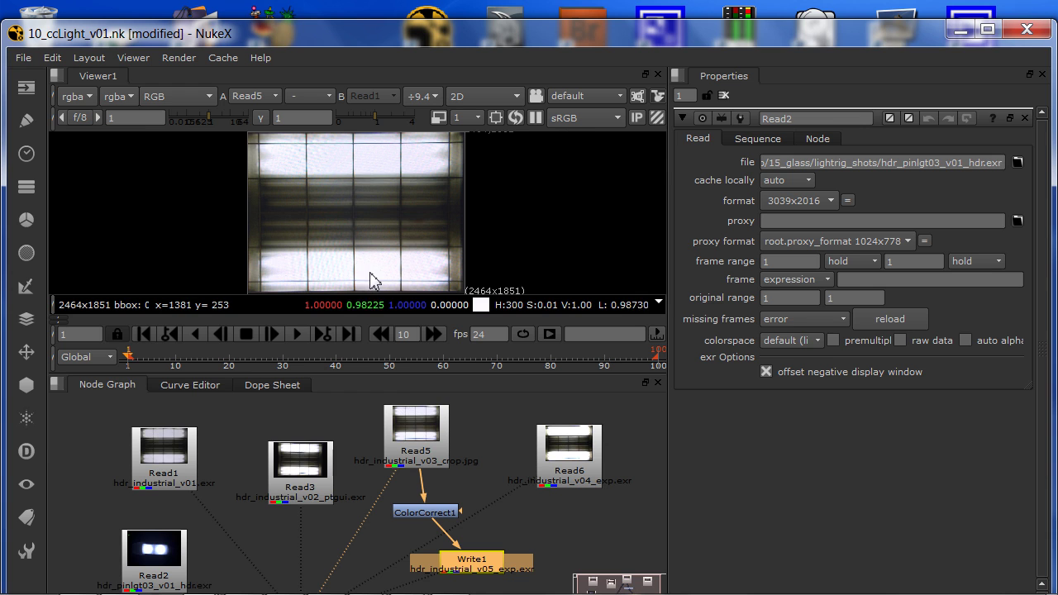
key("6")
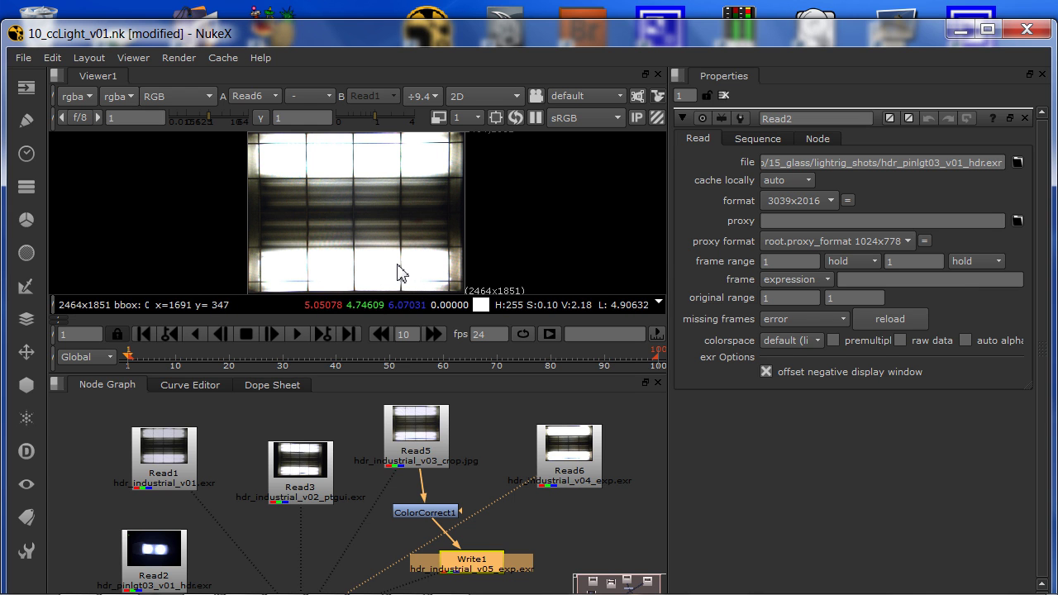
Open the ColorCorrect1 properties and examine the gain settings for master, shadows, midtones and highlights.
double_click(447, 514)
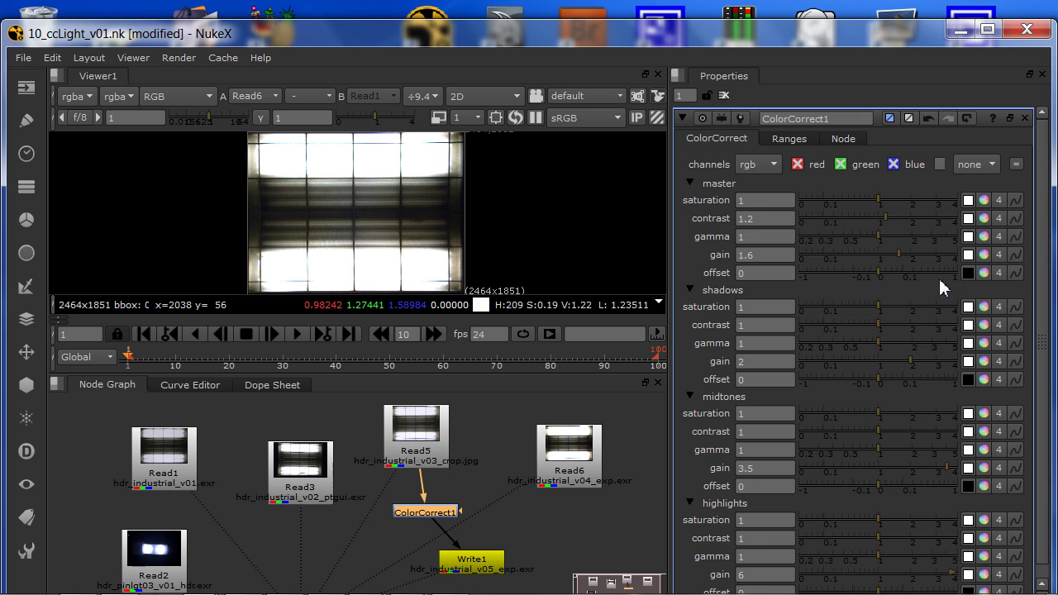
scroll(1038, 285, "down", 1)
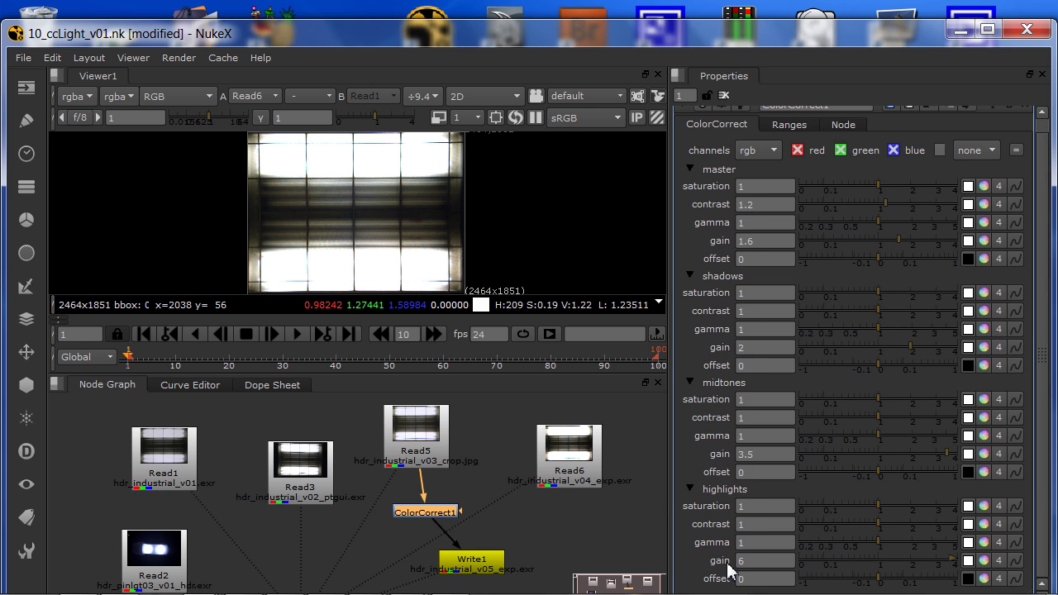
left_click(757, 565)
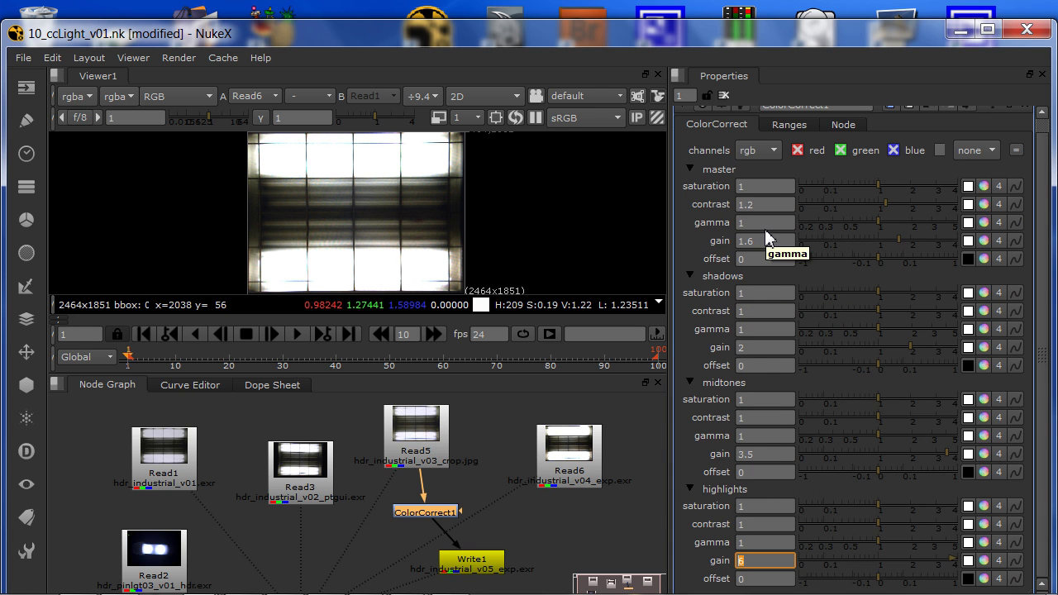
View the Write1 output in the viewer and open the properties of the hdr_industrial_v04_exp.exr read node.
left_click_drag(467, 570, 480, 565)
left_click_drag(555, 457, 548, 457)
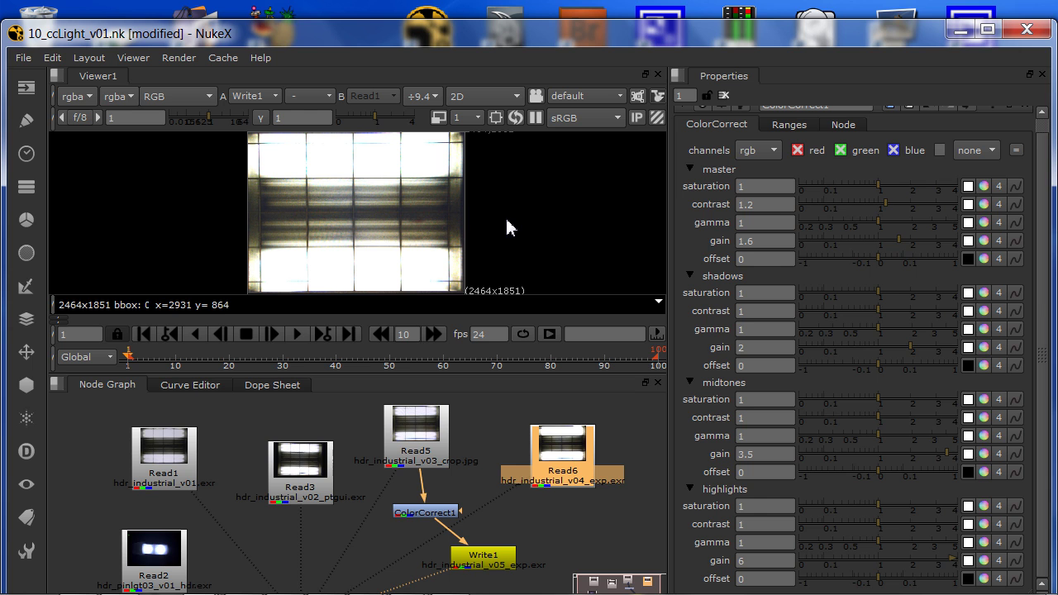
double_click(588, 459)
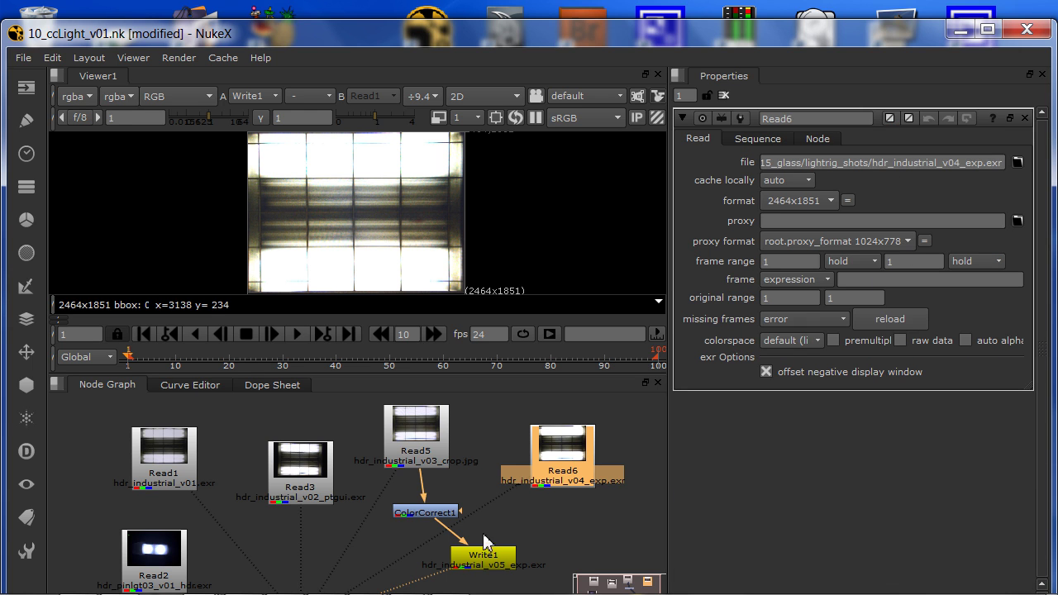
View hdr_pinlgt03_v01_hdr.exr in a maximized, fitted viewer and raise the viewer gain to 4.6 to inspect the dark areas.
left_click_drag(160, 565, 183, 555)
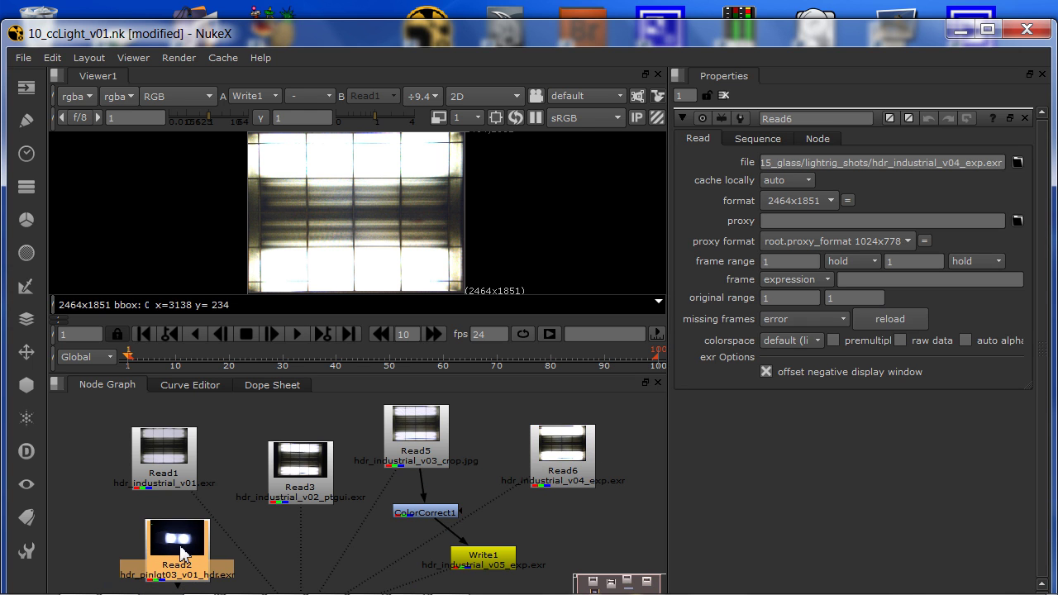
key("1")
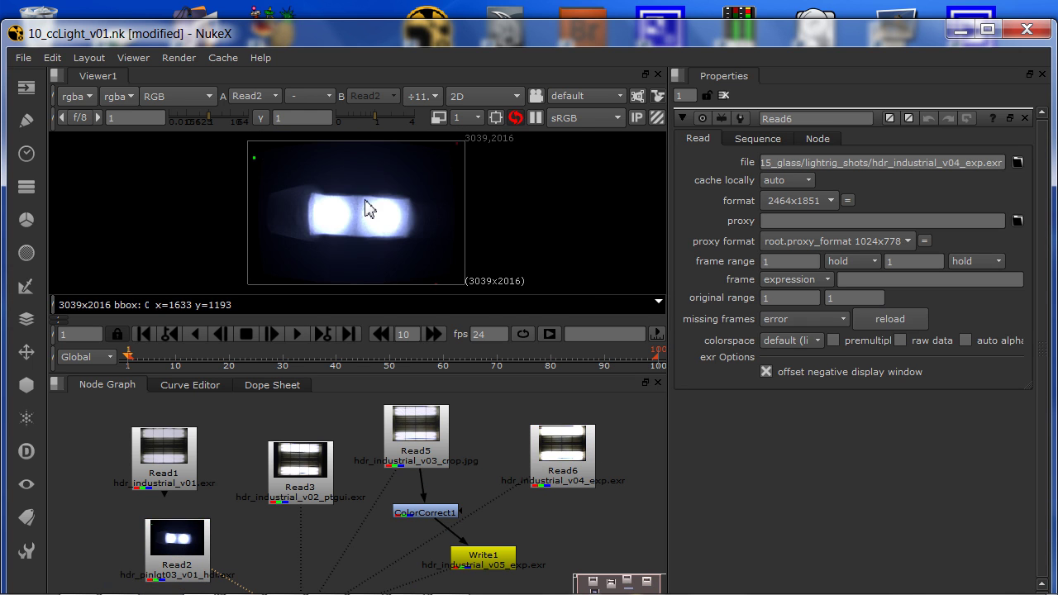
scroll(367, 209, "up", 5)
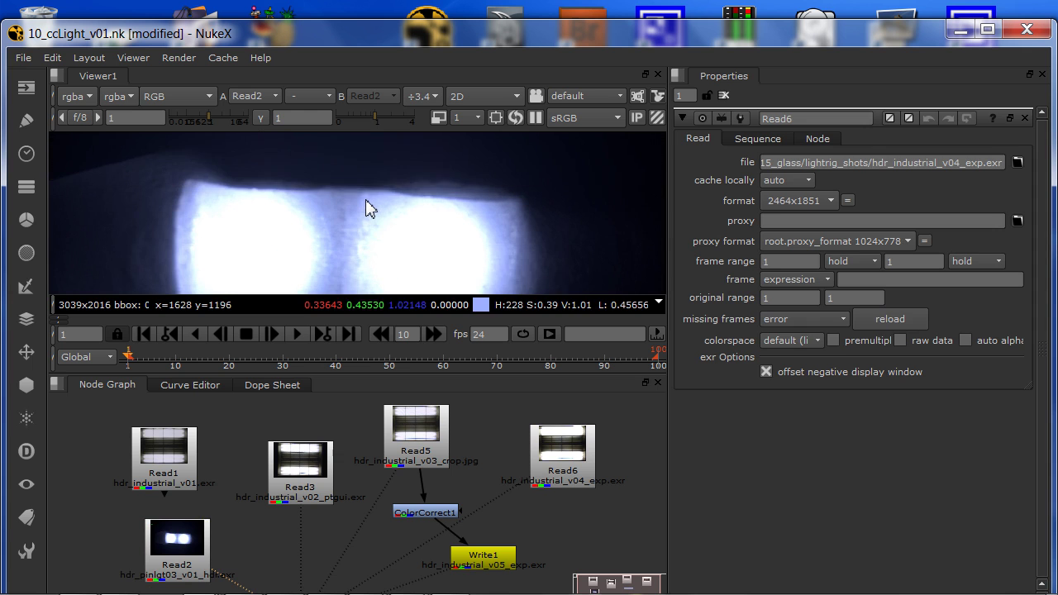
key("space")
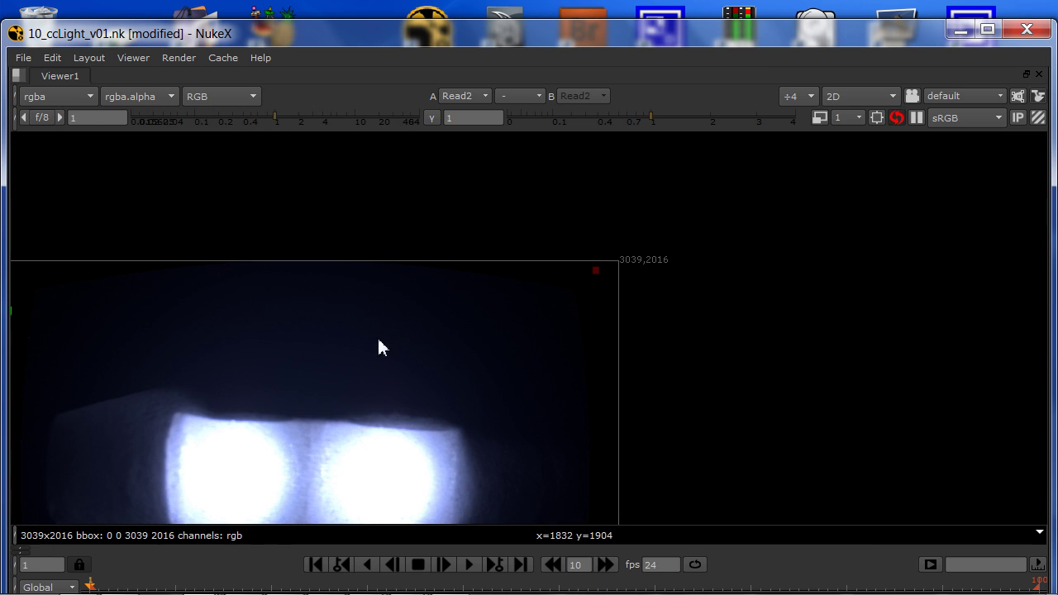
key("f")
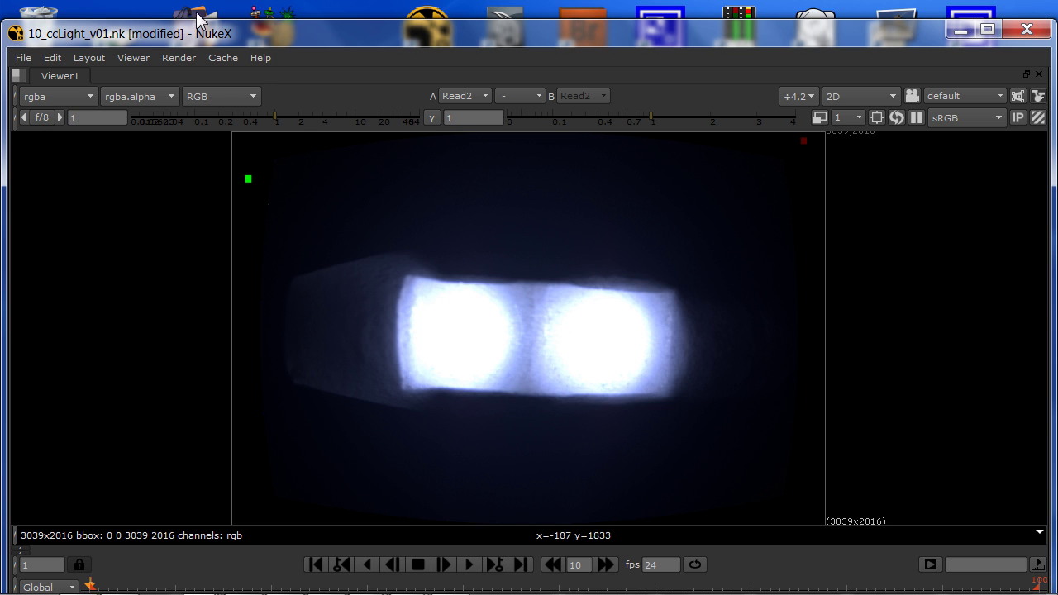
left_click_drag(274, 116, 330, 120)
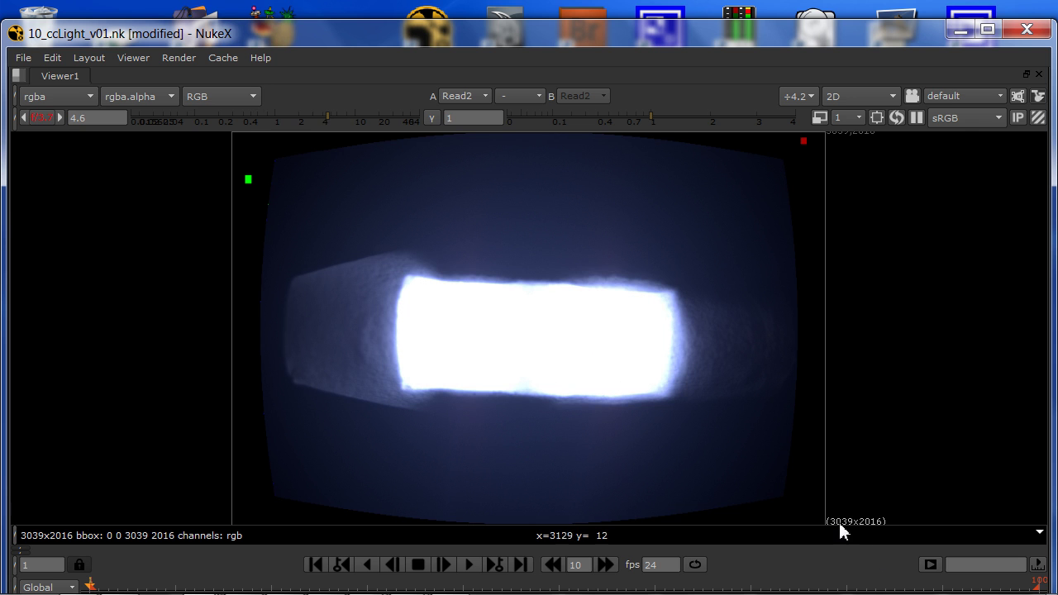
Minimize NukeX and switch to the 10_wineglass_v05_lites.mb scene in Maya.
left_click(955, 30)
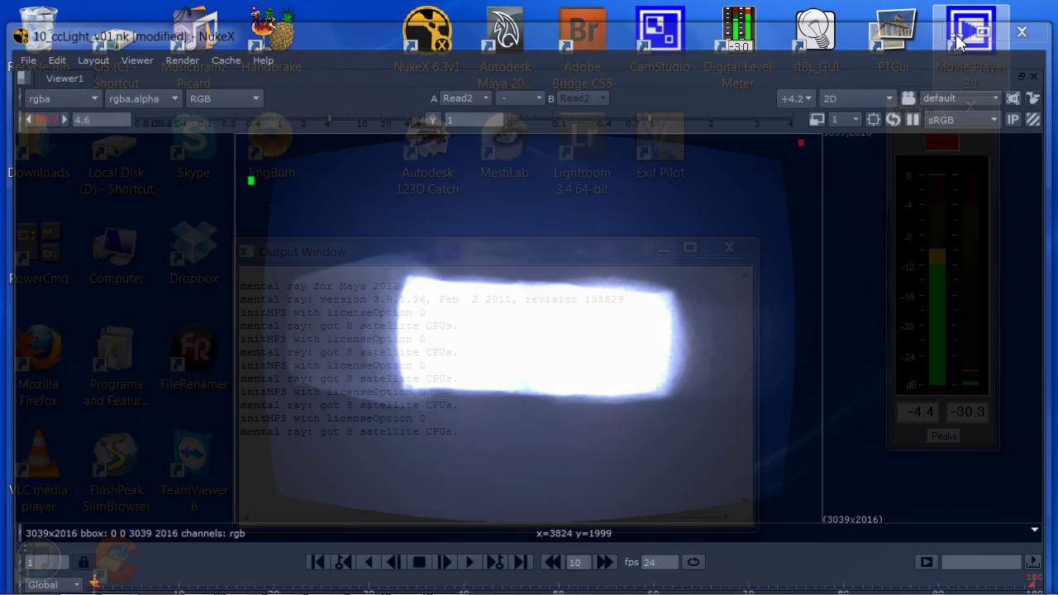
left_click_drag(506, 240, 506, 228)
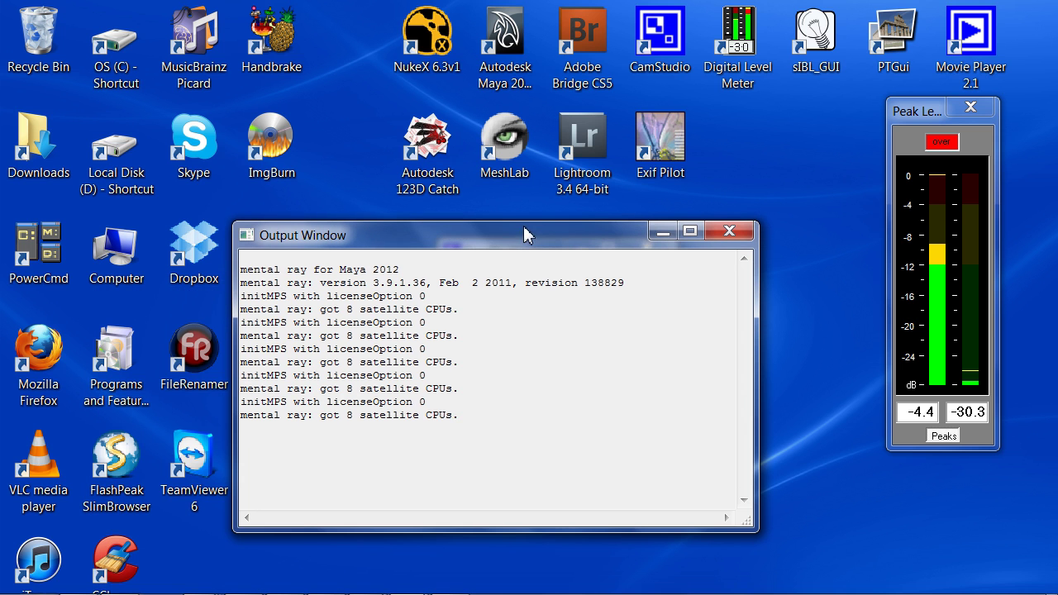
mouse_move(325, 579)
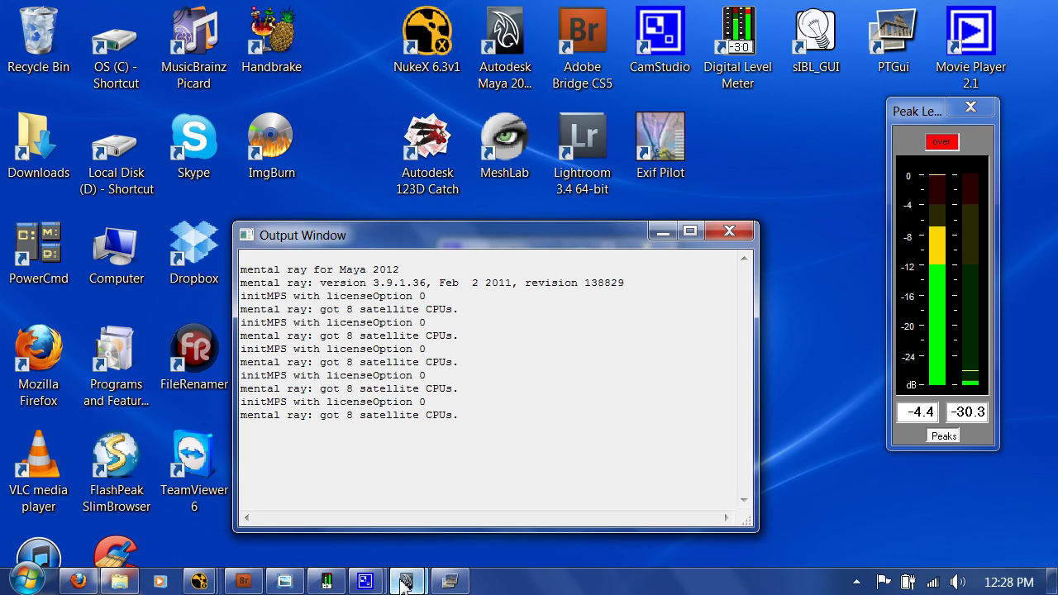
mouse_move(409, 580)
left_click(442, 496)
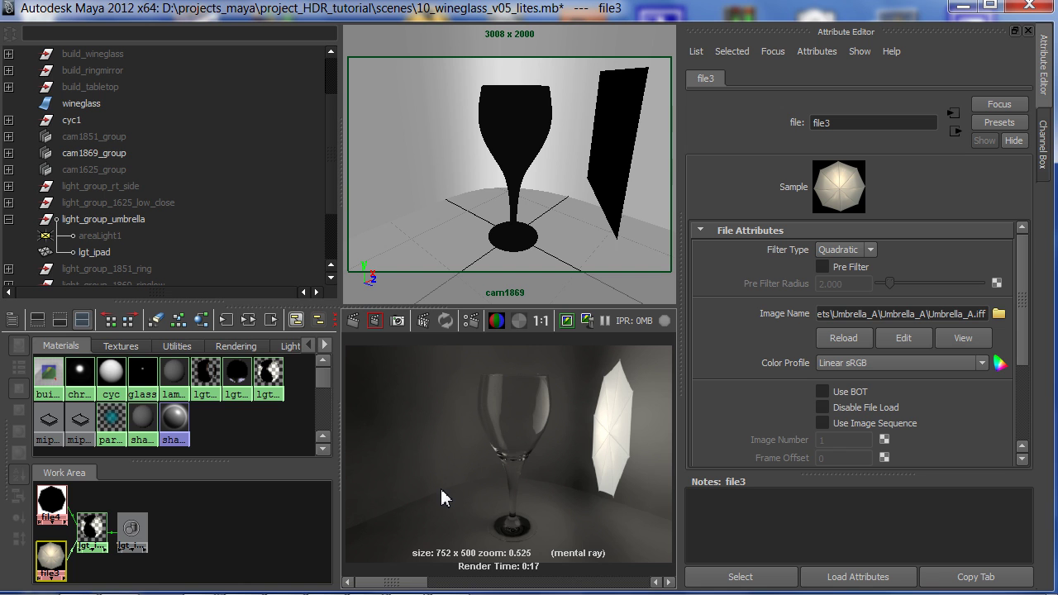
Collapse and hide light_group_umbrella, and show light_group_rt_side instead.
left_click(8, 219)
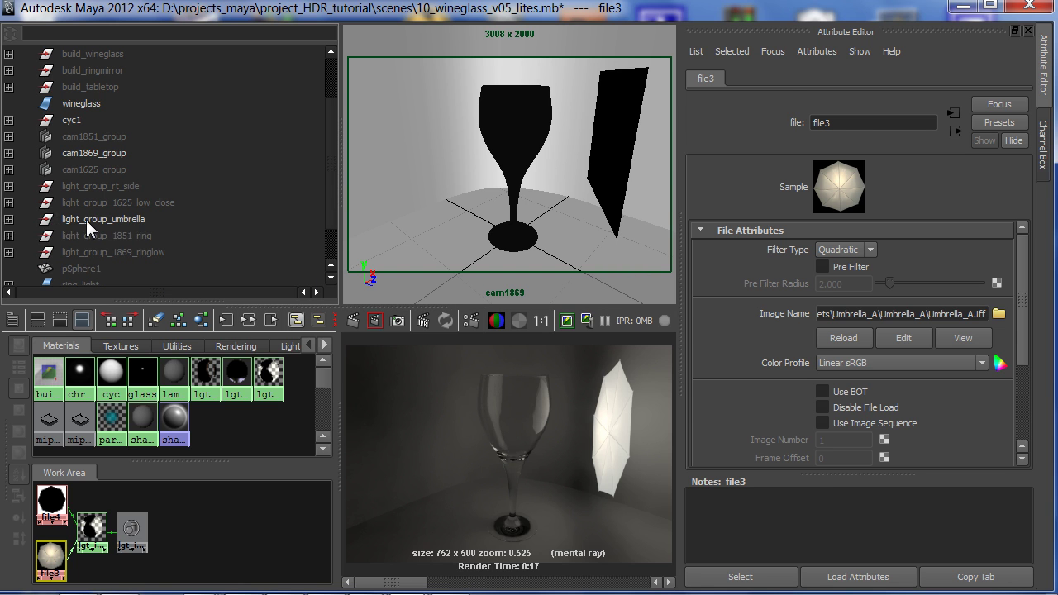
left_click(86, 220)
key("ctrl+h")
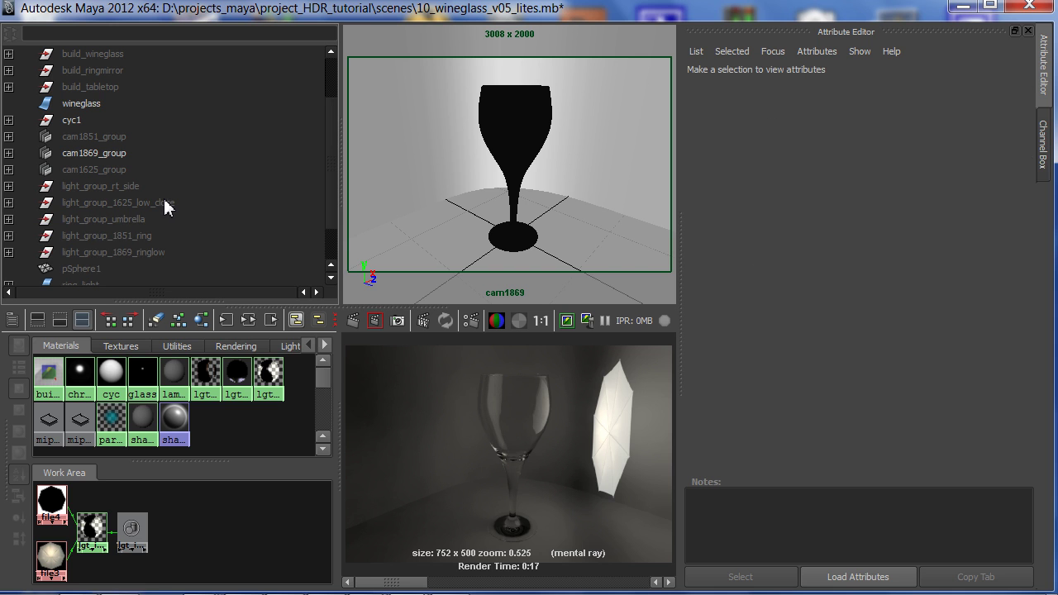
left_click(101, 187)
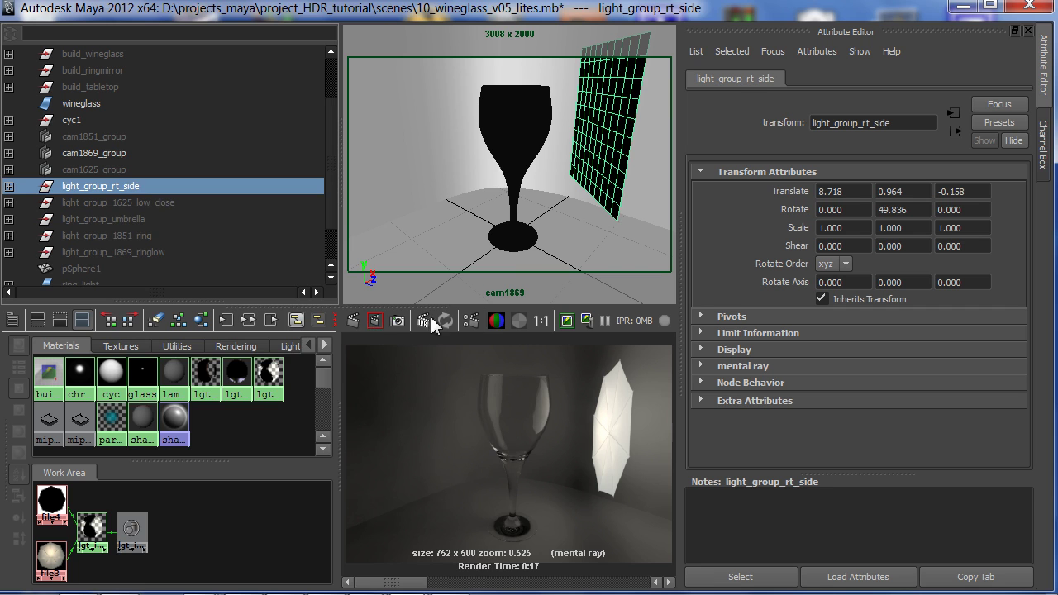
Turn off Final Gathering in the mental ray render settings.
left_click(472, 322)
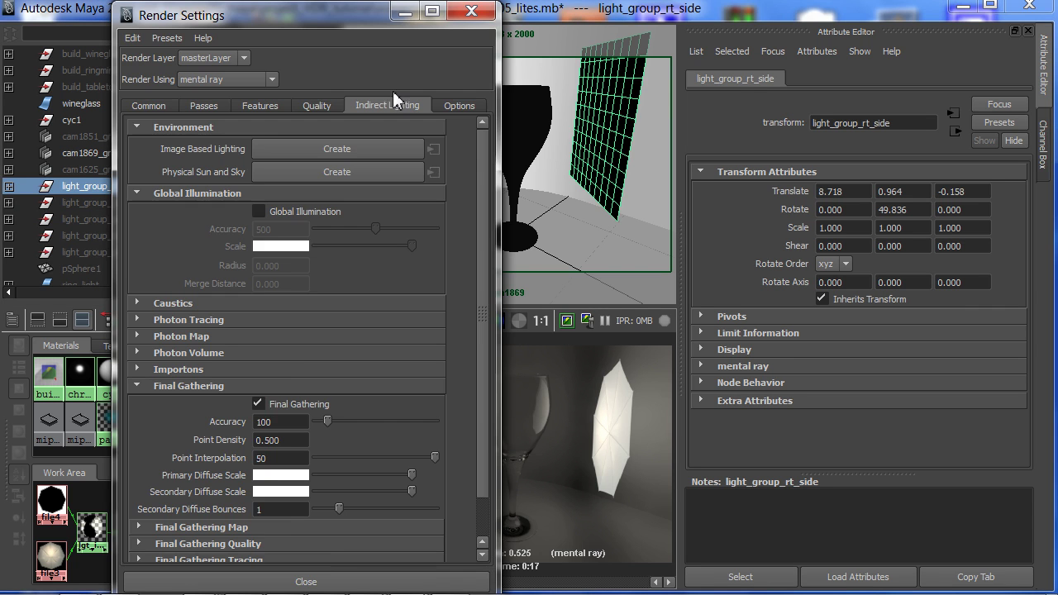
left_click(267, 402)
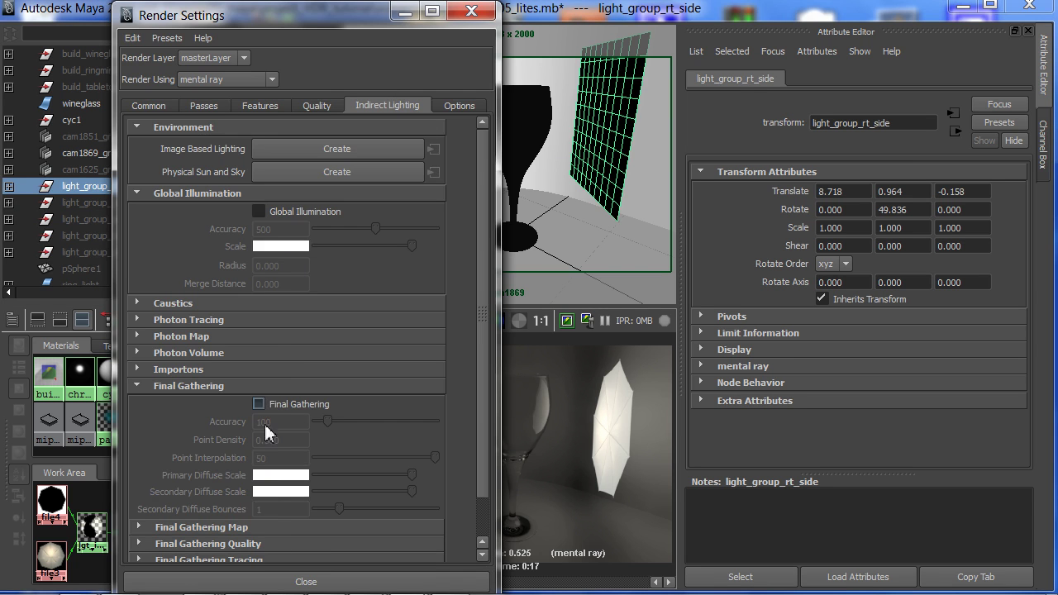
Close the render settings and graph the lgt_ipad card's shader network to examine its surface shader and the file2 texture attributes.
left_click(302, 582)
left_click(637, 132)
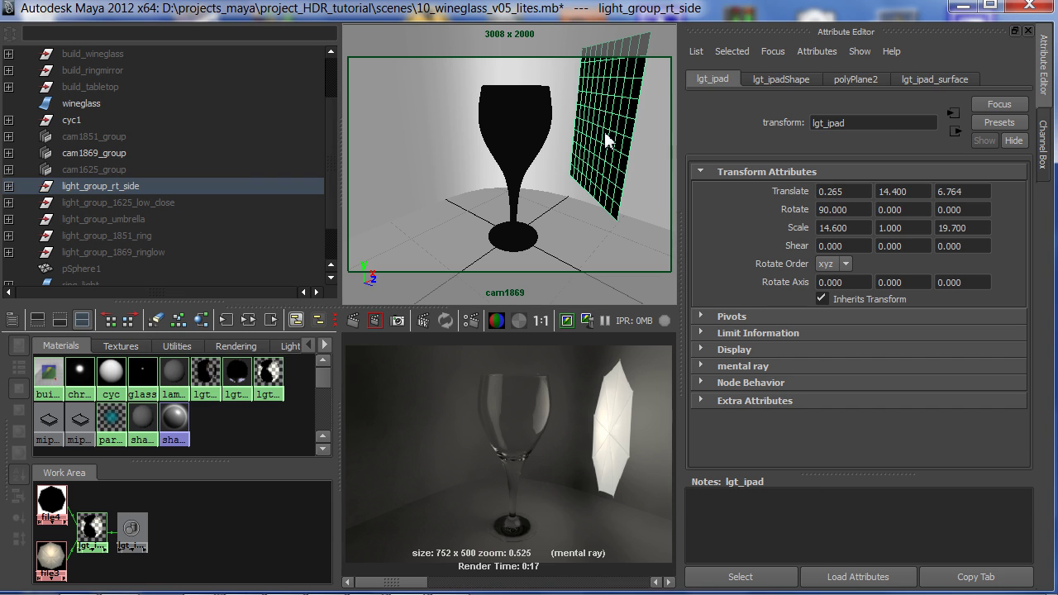
left_click(201, 320)
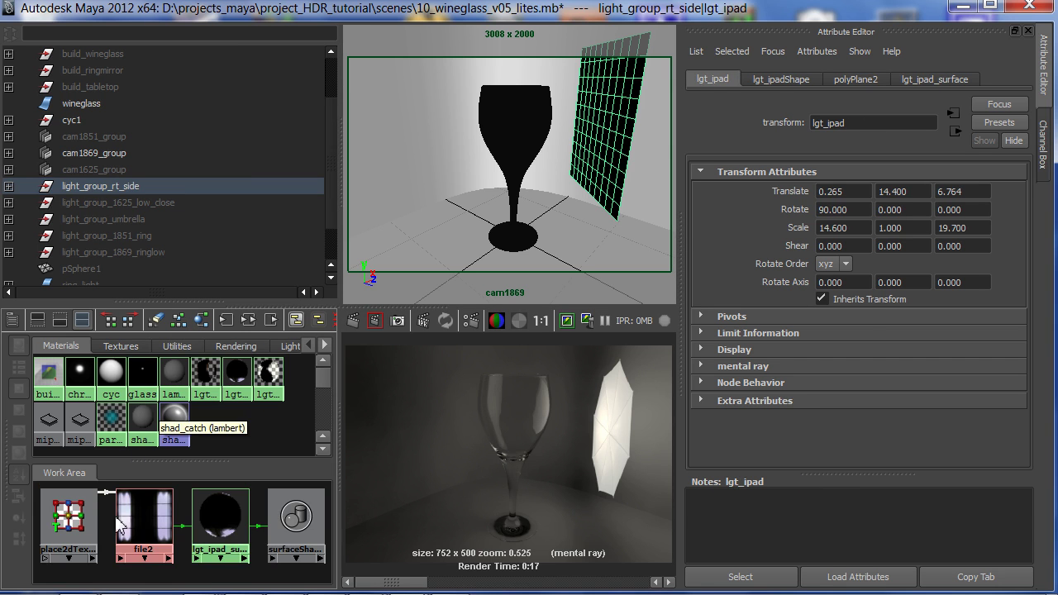
left_click(220, 521)
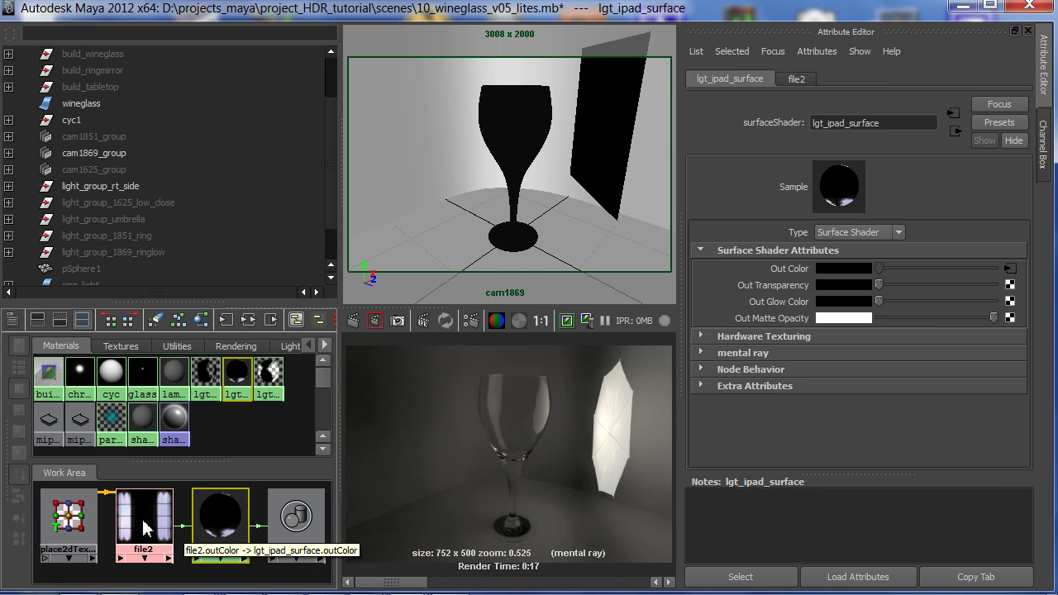
left_click(143, 533)
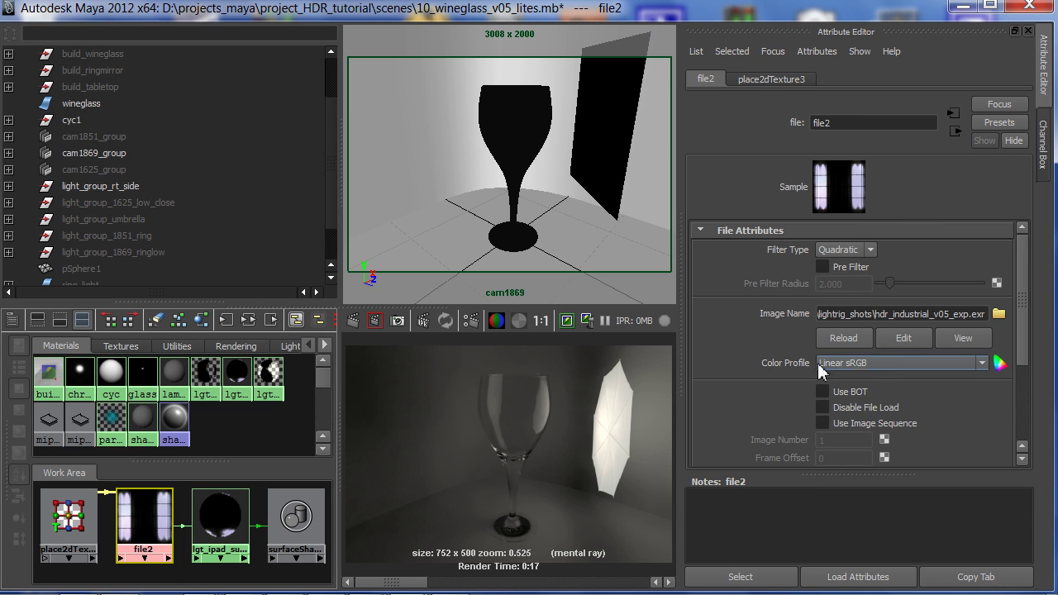
Render the glass with the side card, show light_group_1869_ringlow as well, and render again.
left_click(356, 323)
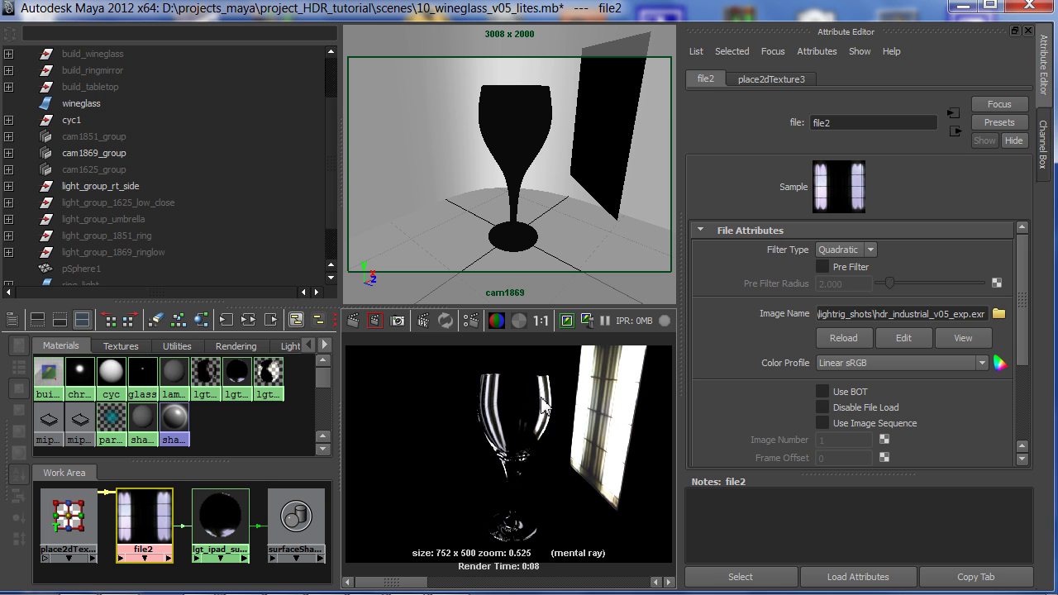
left_click(163, 253)
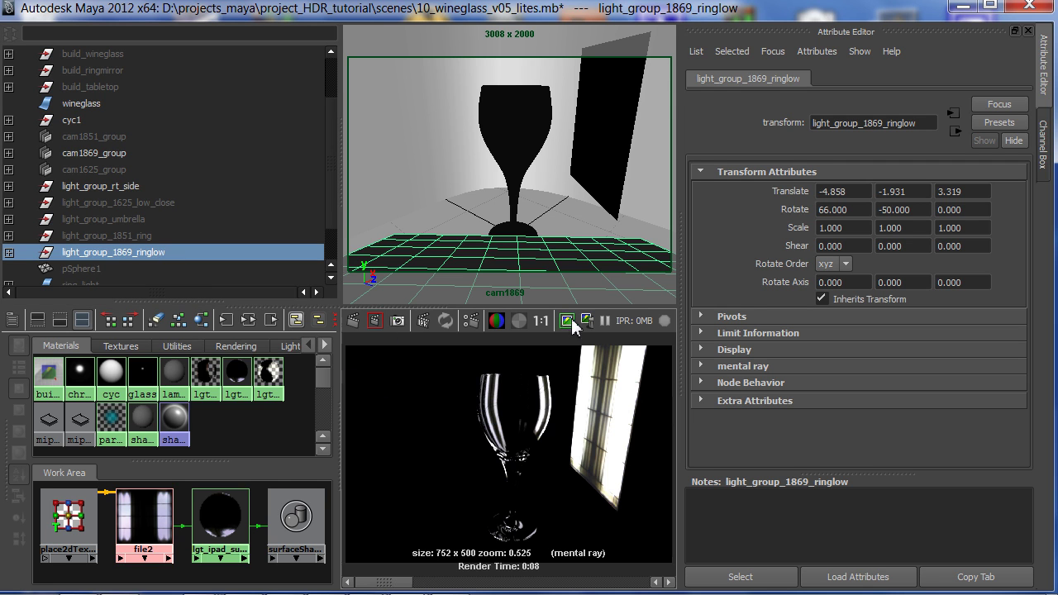
left_click(355, 321)
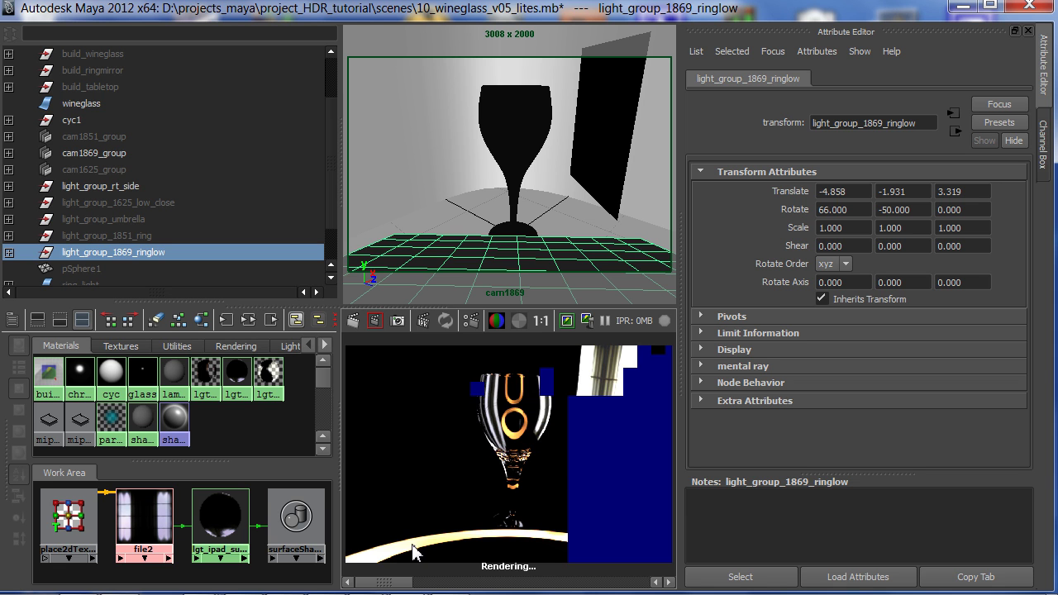
Enlarge the render view, lower its color management exposure to -3.187 to check the highlights, and reset it to 0.
key("space")
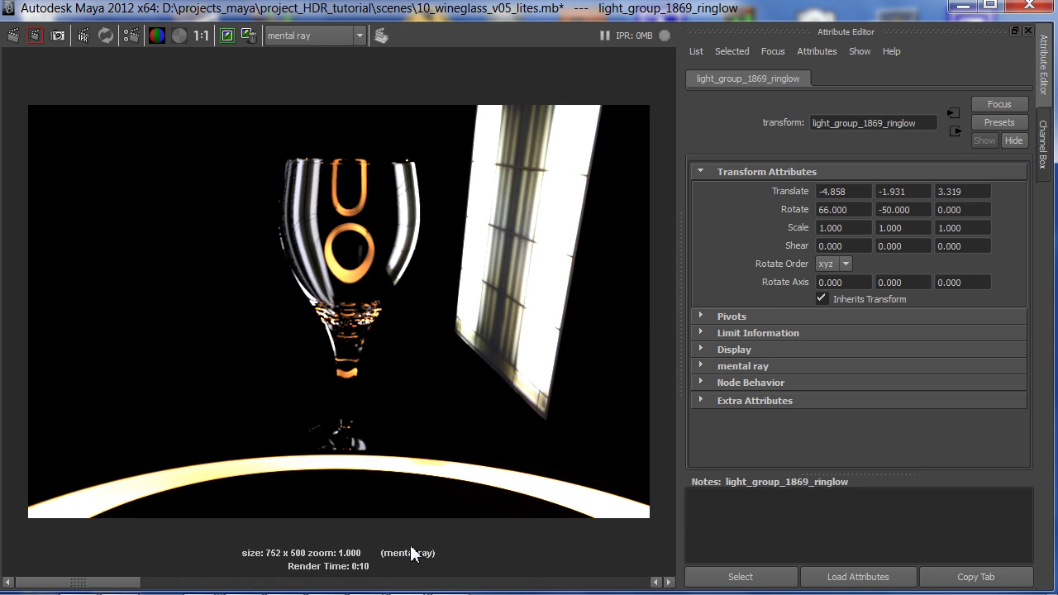
right_click(448, 246)
mouse_move(483, 329)
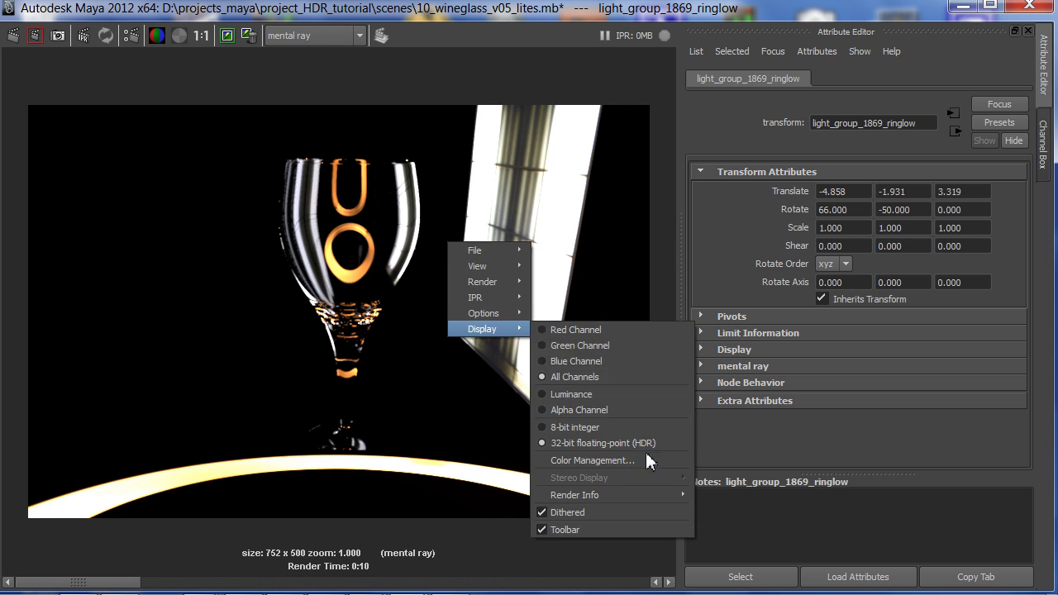
left_click(645, 459)
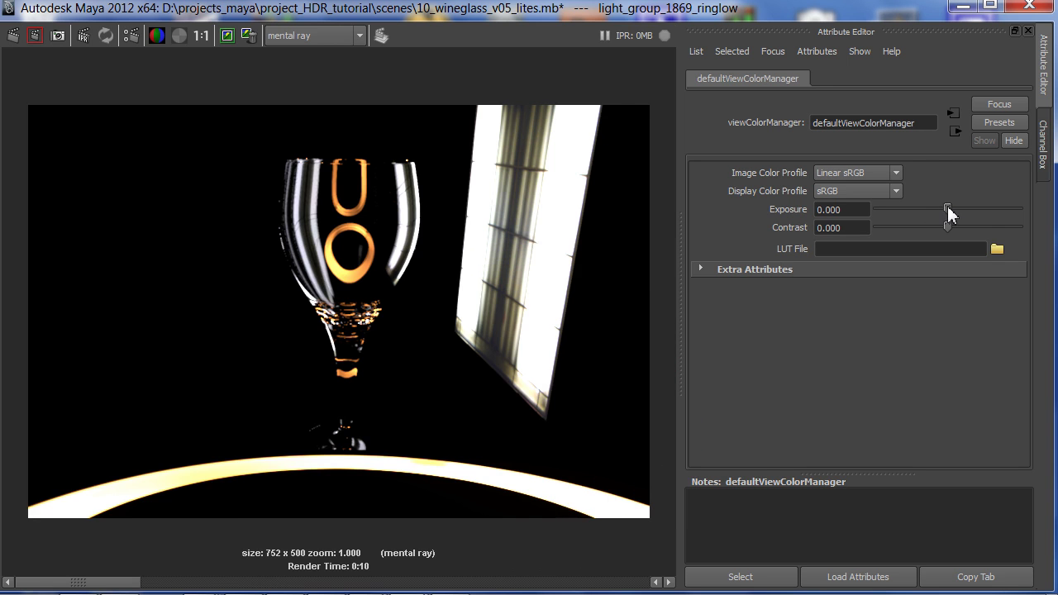
left_click_drag(949, 209, 902, 209)
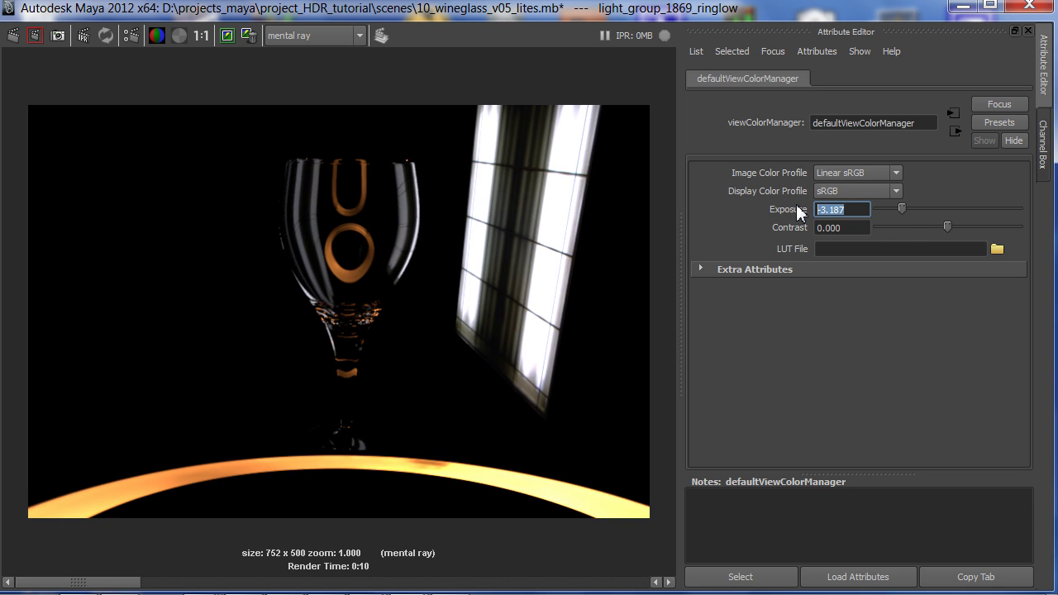
type("0")
key("Tab")
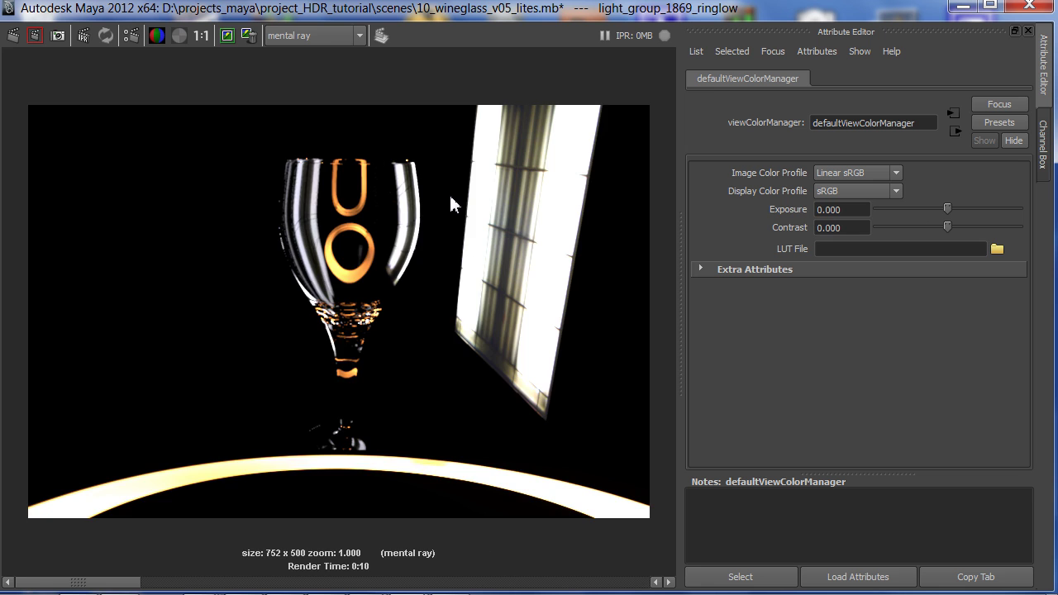
key("space")
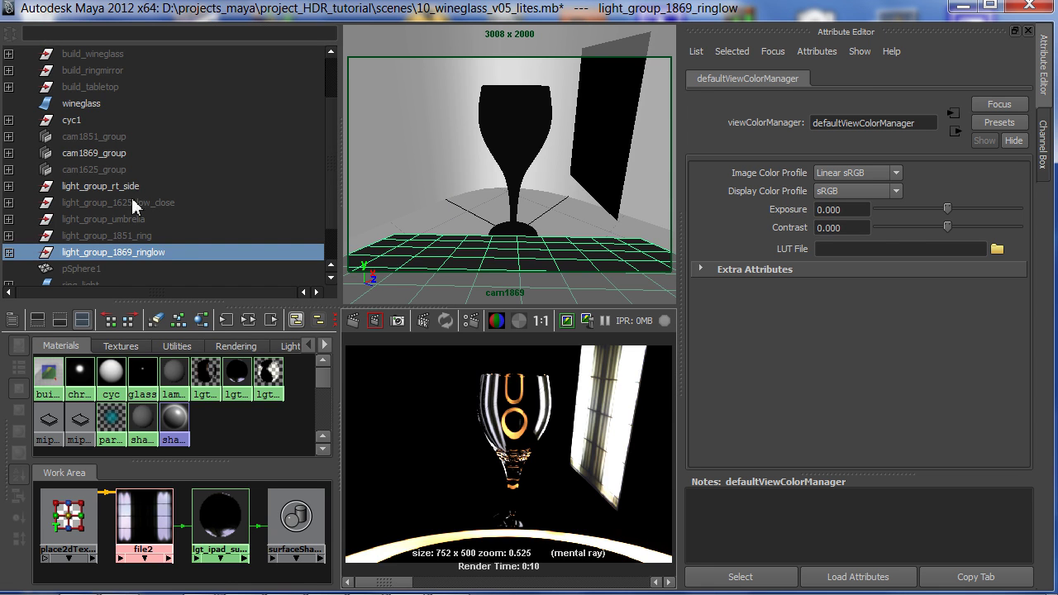
Assign the shad_catch material to the ground1 backdrop geometry and render the scene again, enlarging the render view.
left_click(119, 187)
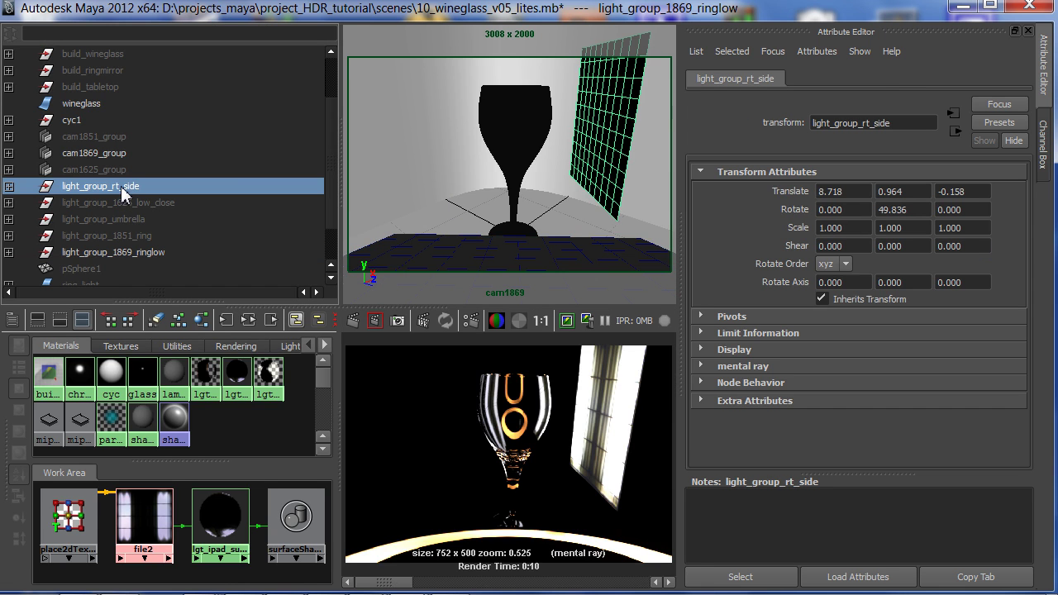
left_click(477, 219)
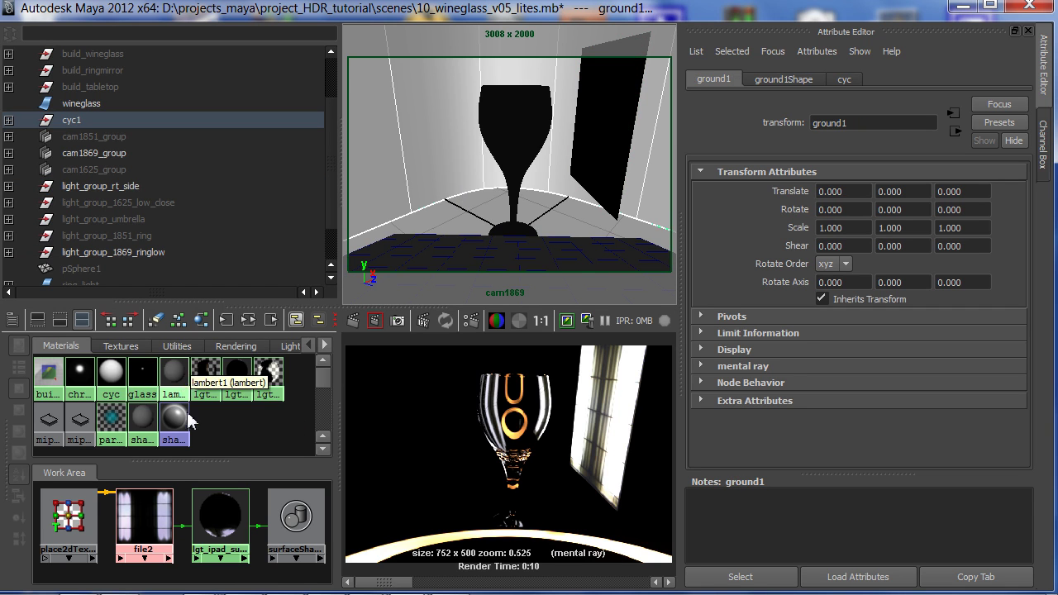
right_click_drag(149, 429, 149, 348)
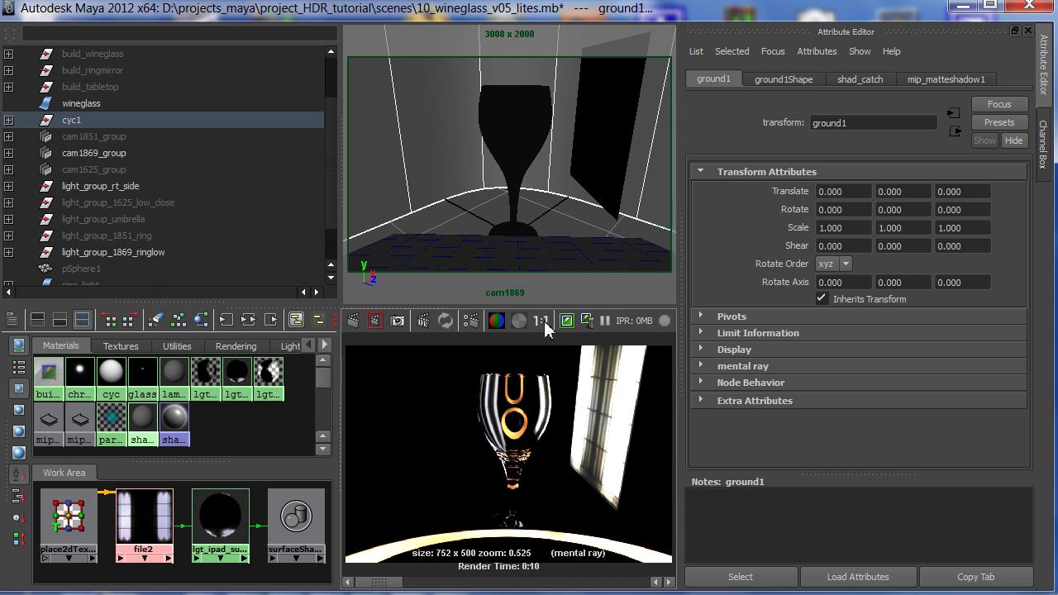
left_click(353, 320)
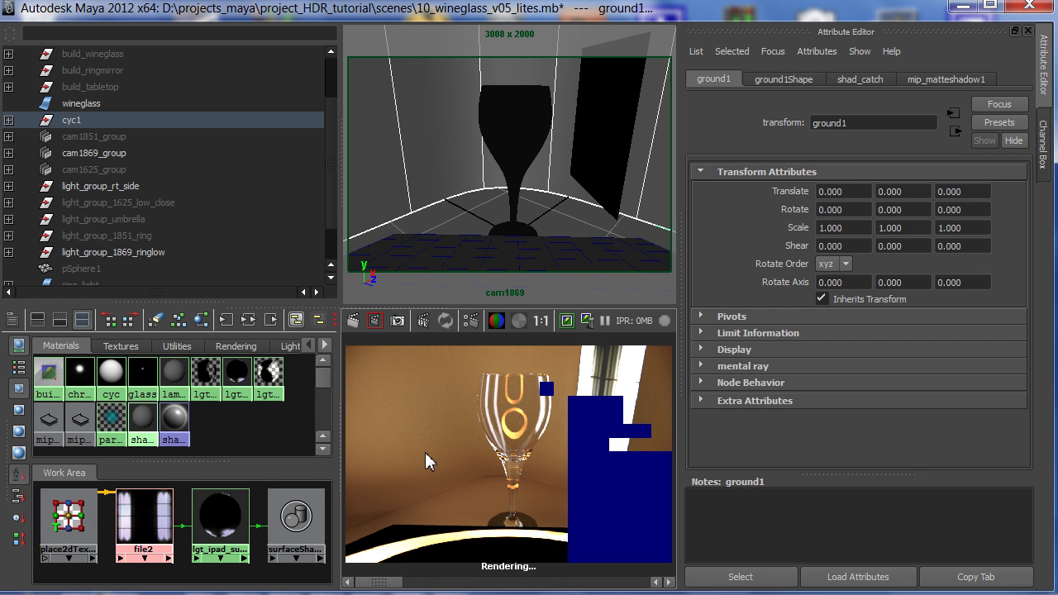
key("space")
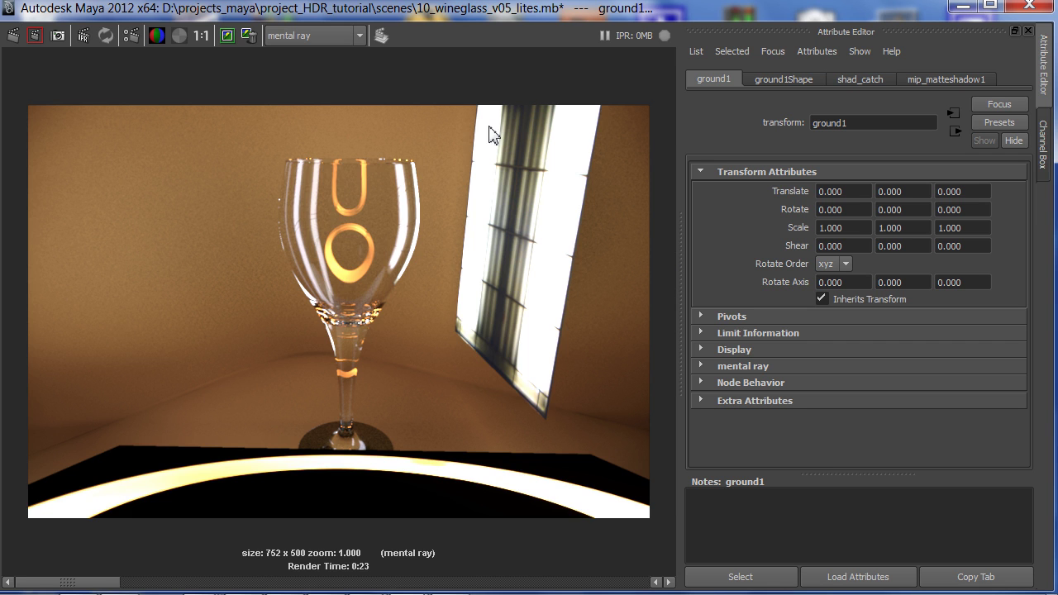
Switch to Adobe Bridge and open the 10_glass folder under digital_tutors_HDR, Final Project Files, images_rendered.
mouse_move(305, 592)
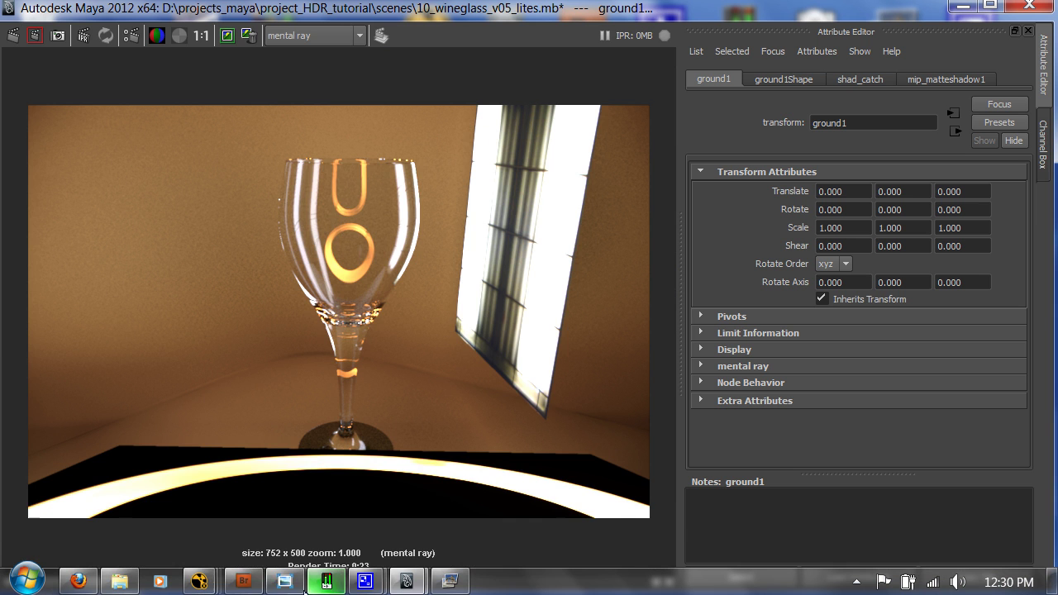
mouse_move(420, 585)
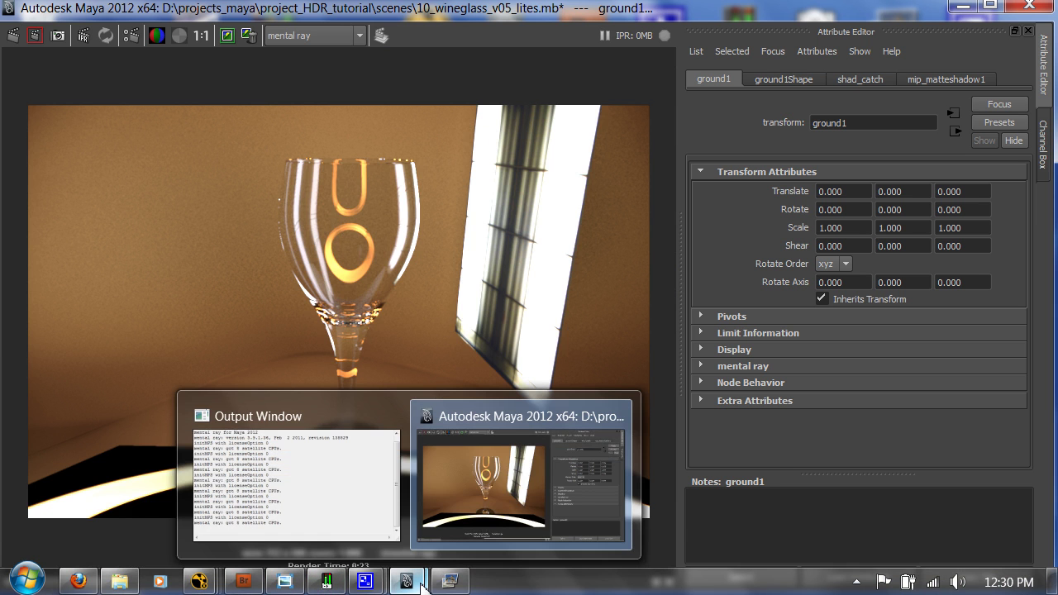
left_click(243, 582)
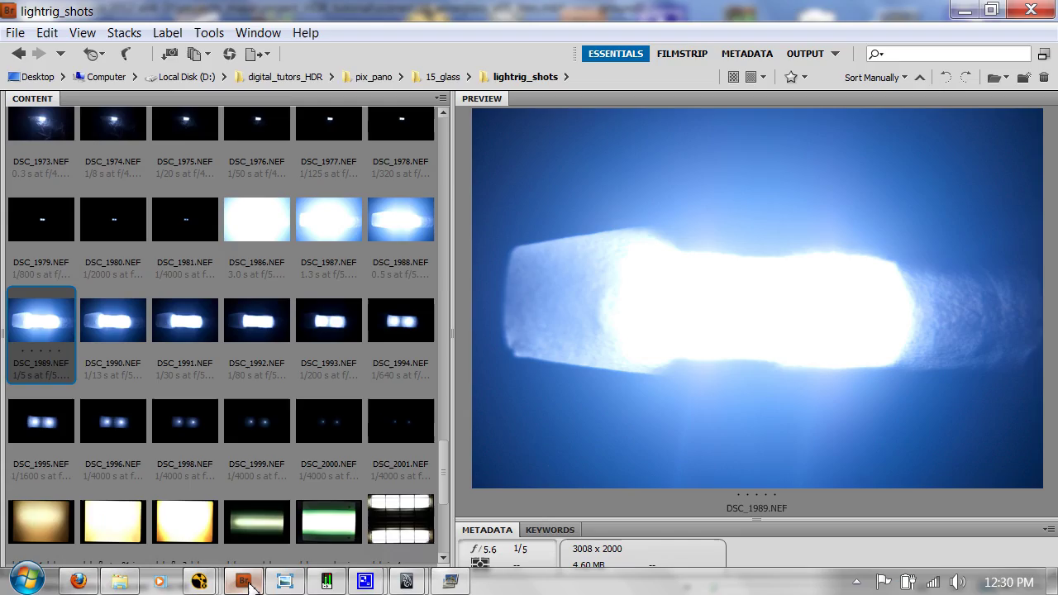
left_click(285, 78)
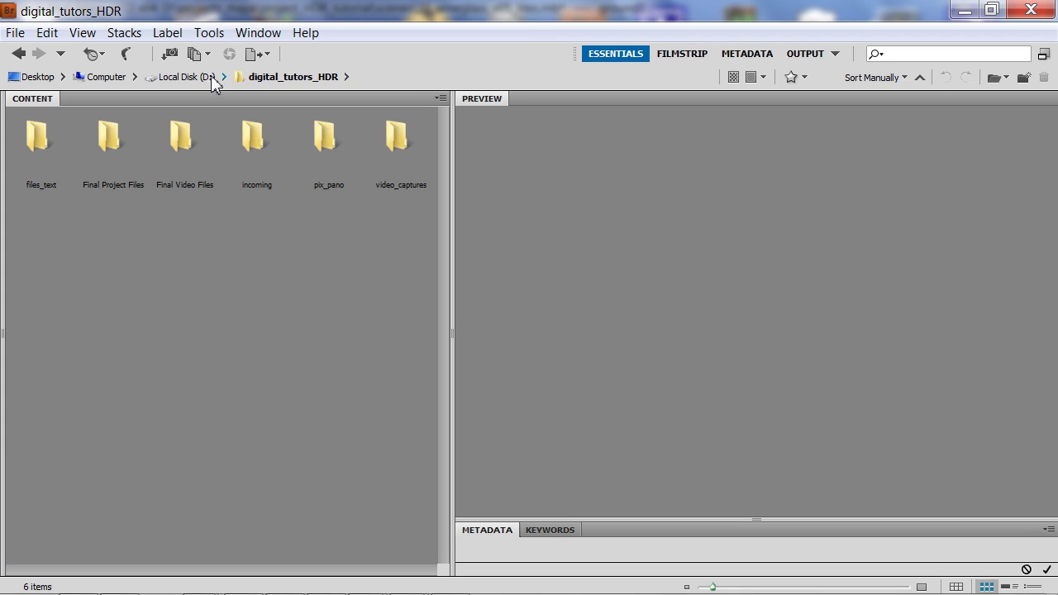
double_click(119, 161)
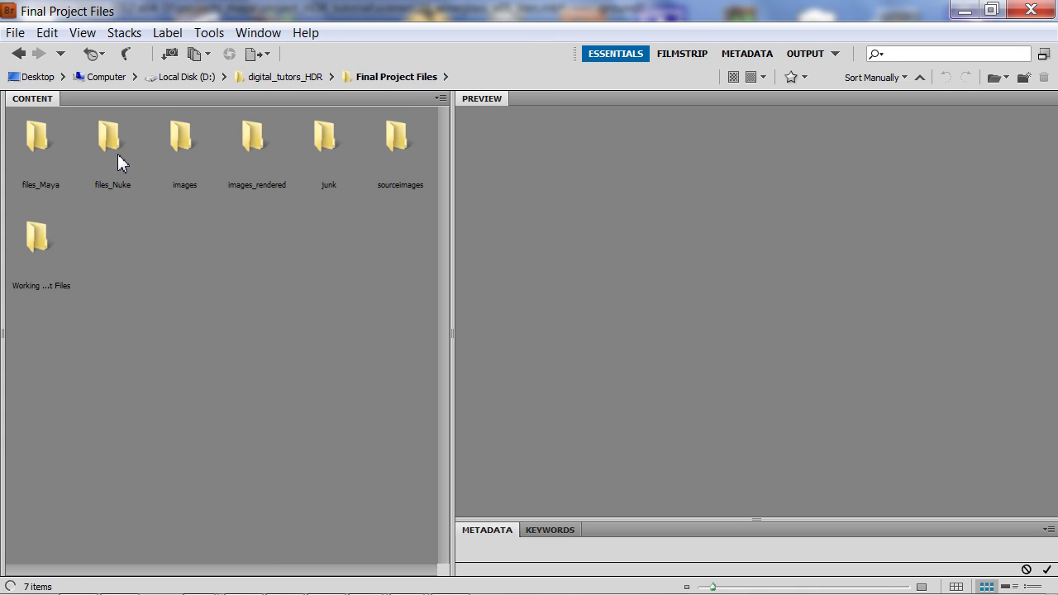
double_click(256, 149)
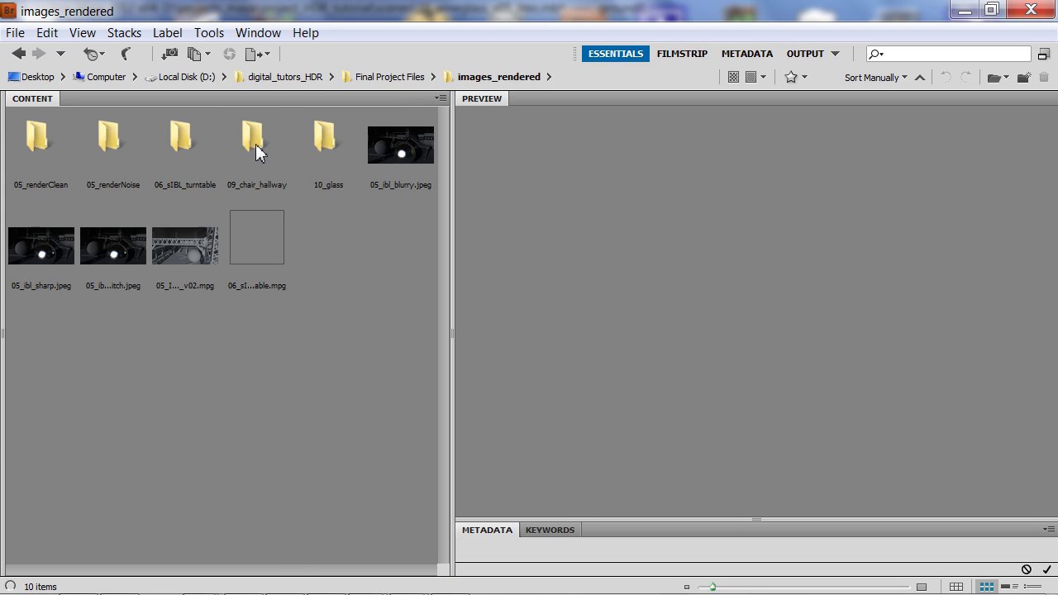
double_click(328, 144)
Compare the images in compare_wineglass01.psd and compare_wineglass02.psd, examining the glass reflections with the preview loupe.
left_click(397, 142)
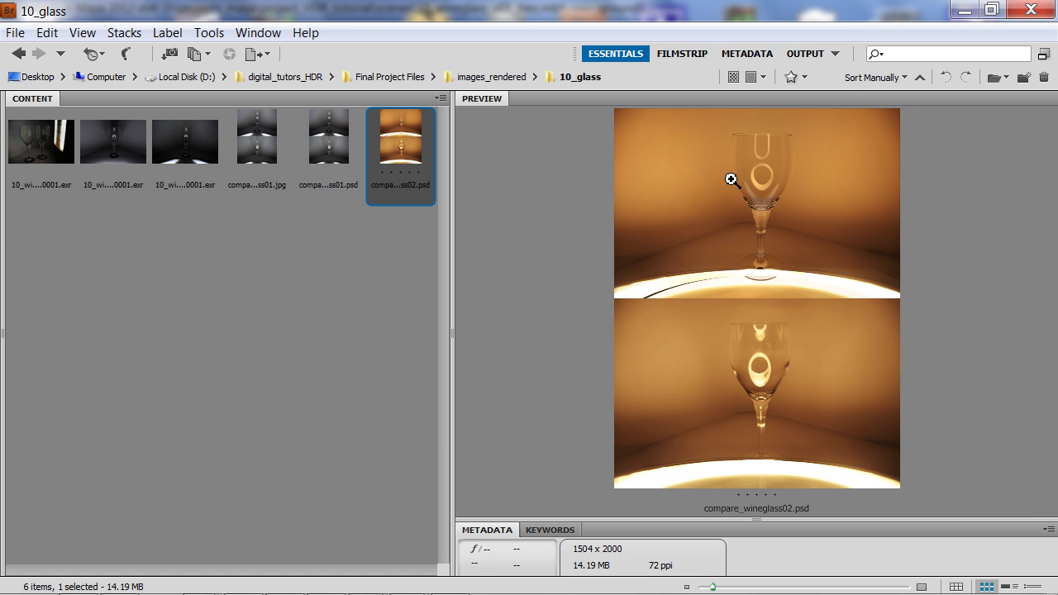
left_click(331, 142)
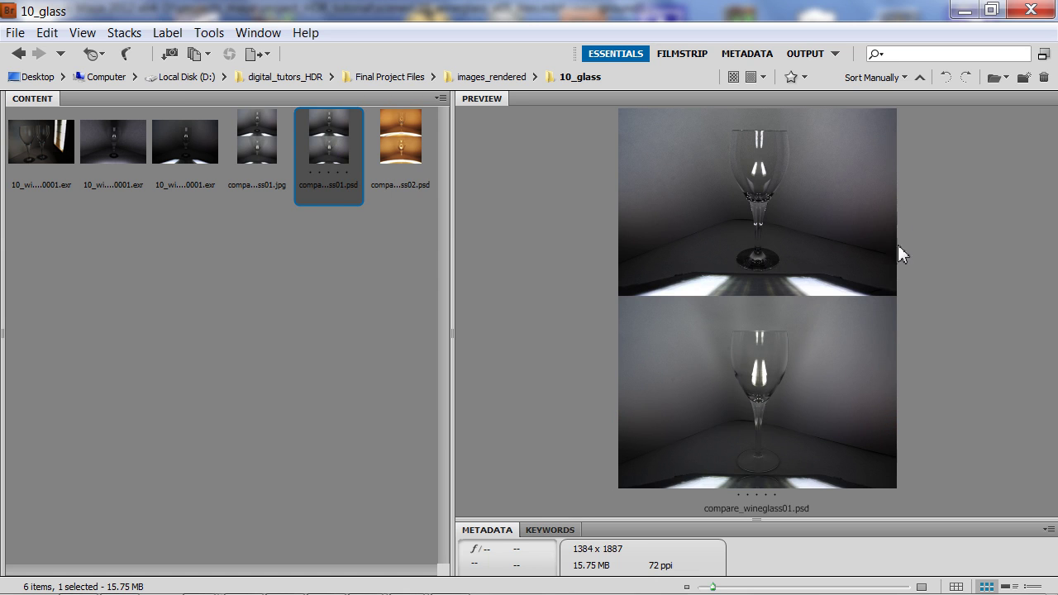
left_click(744, 234)
left_click(861, 195)
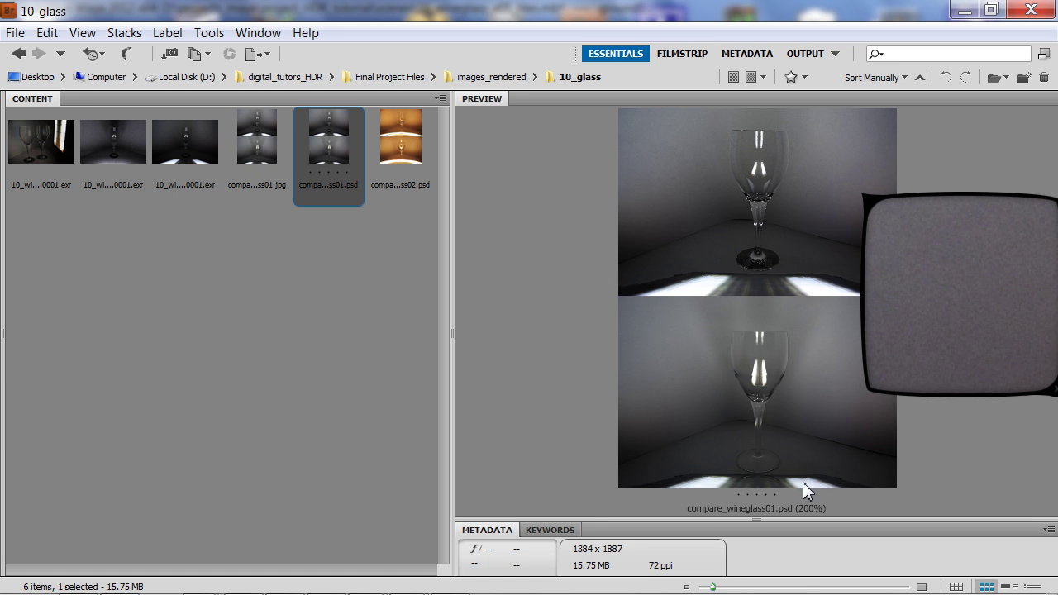
left_click(763, 172)
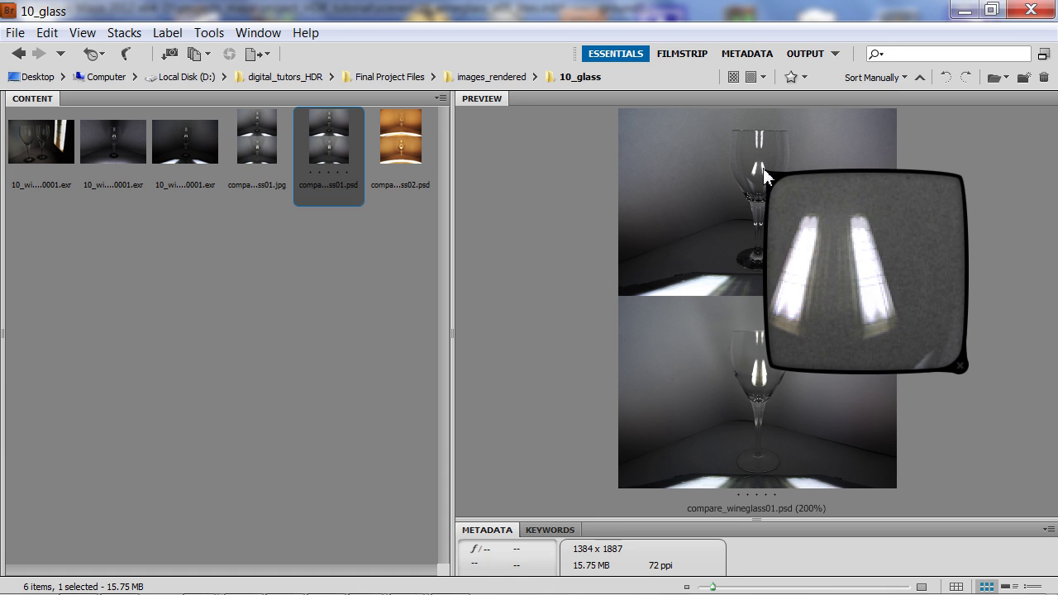
left_click(420, 203)
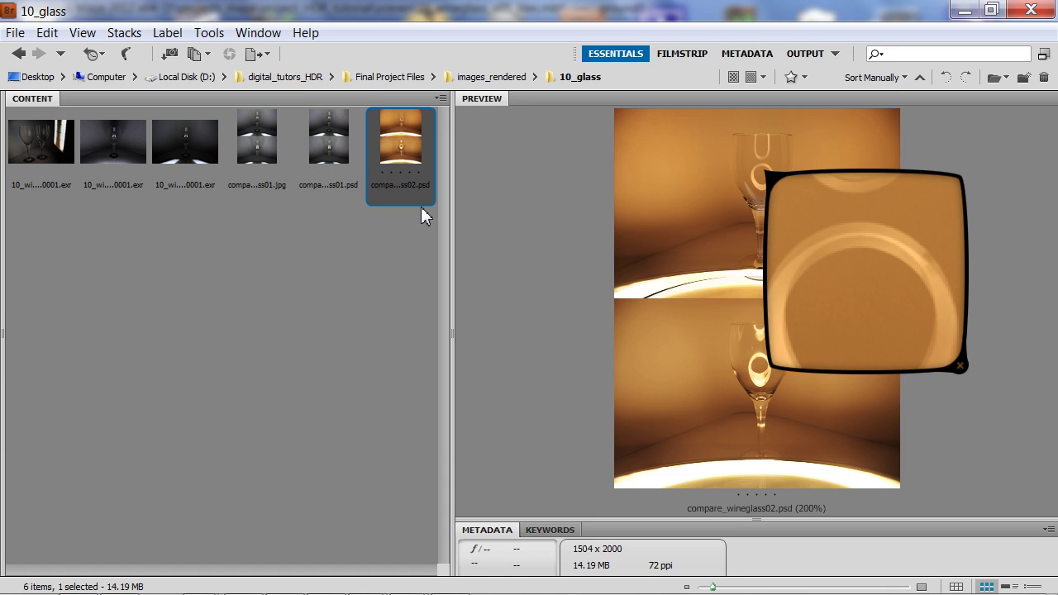